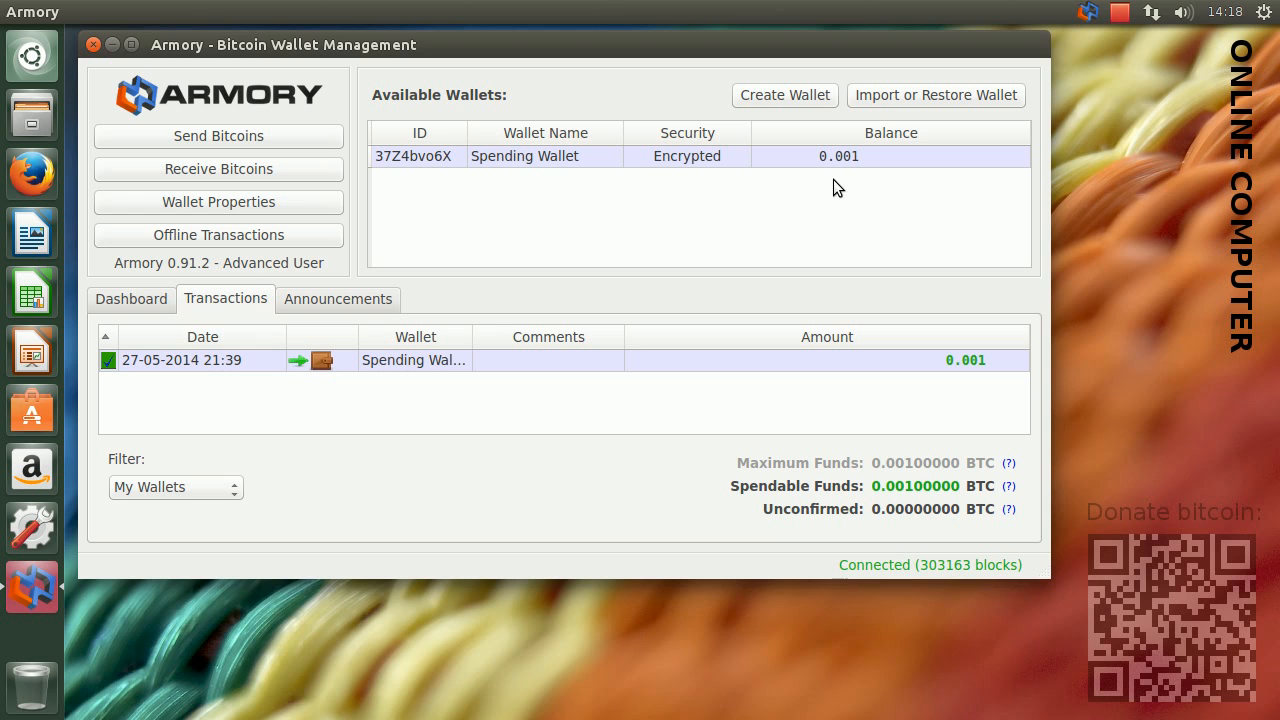
Minimize the wallet window, switch to Firefox and load bitcoinarmory.com
left_click(111, 46)
left_click(30, 177)
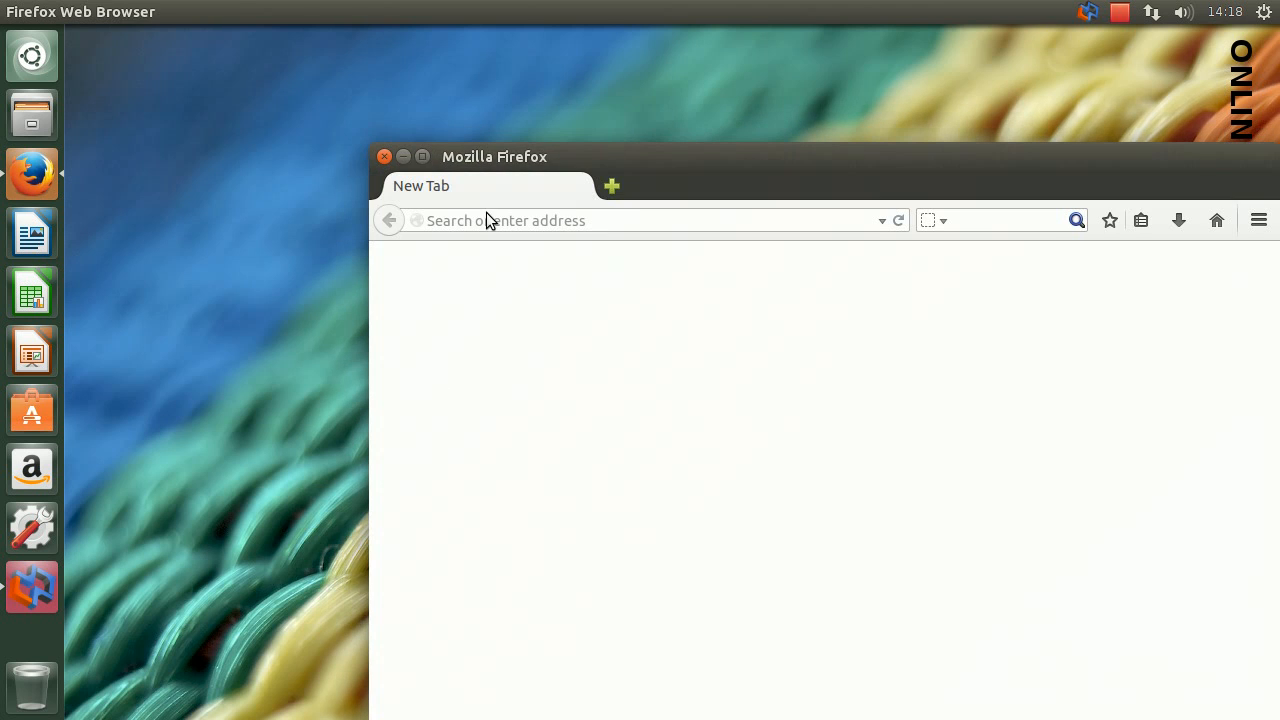
left_click_drag(537, 151, 311, 39)
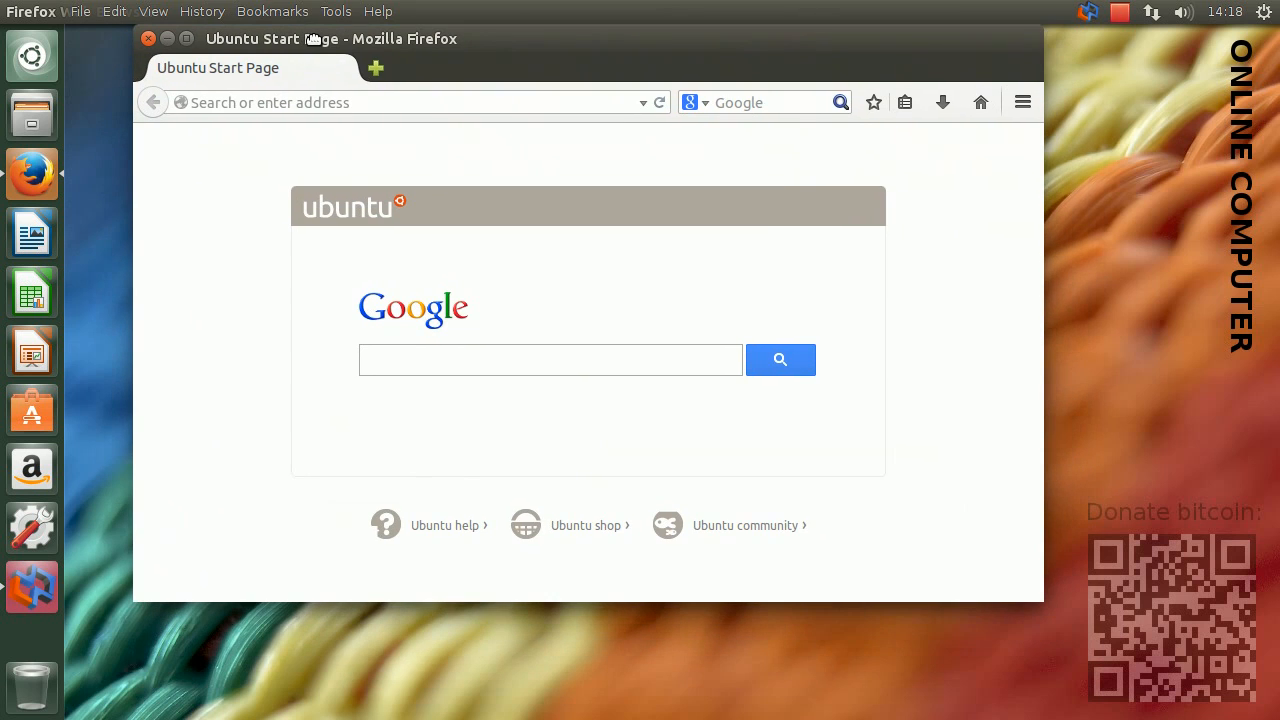
left_click(332, 103)
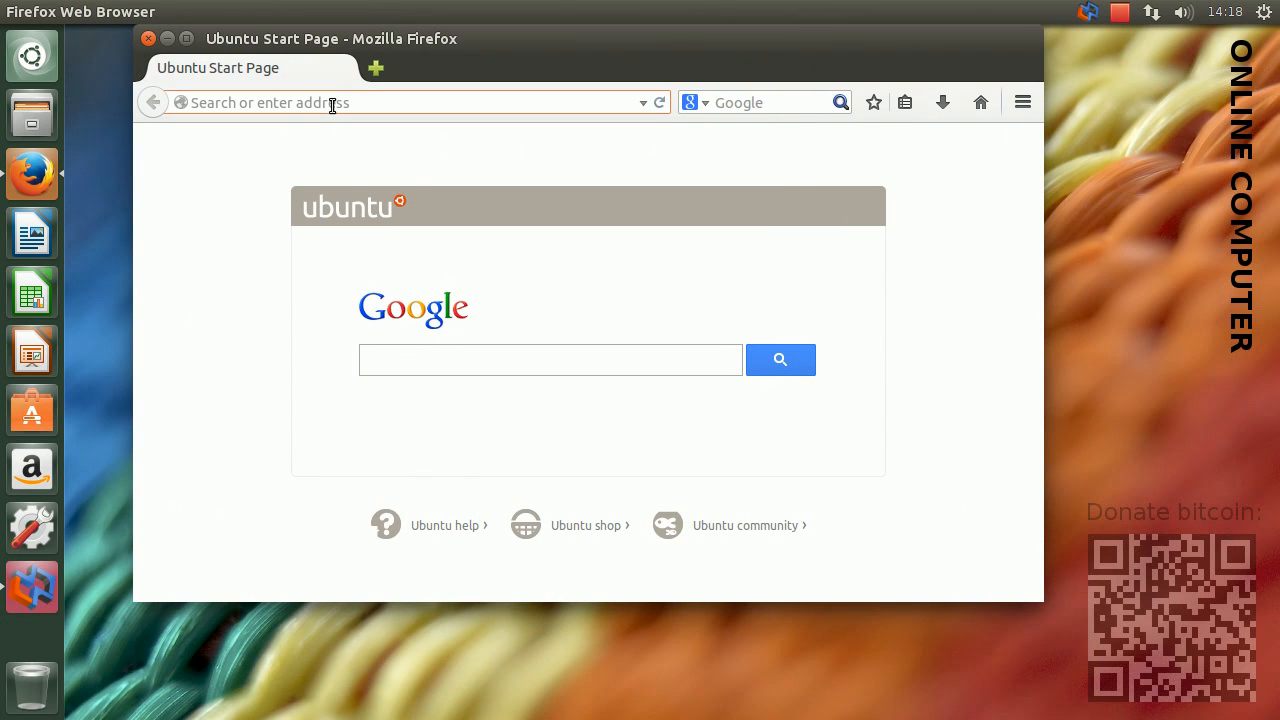
type("bitcoi")
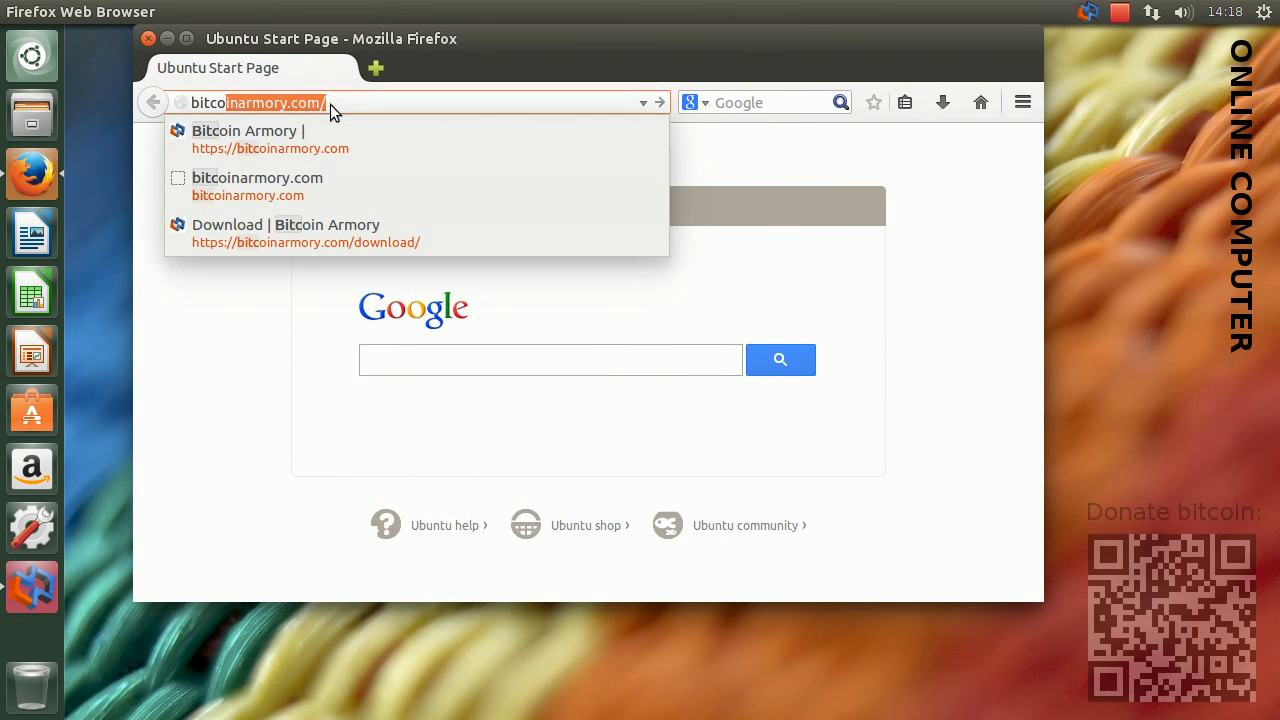
type("narmory.")
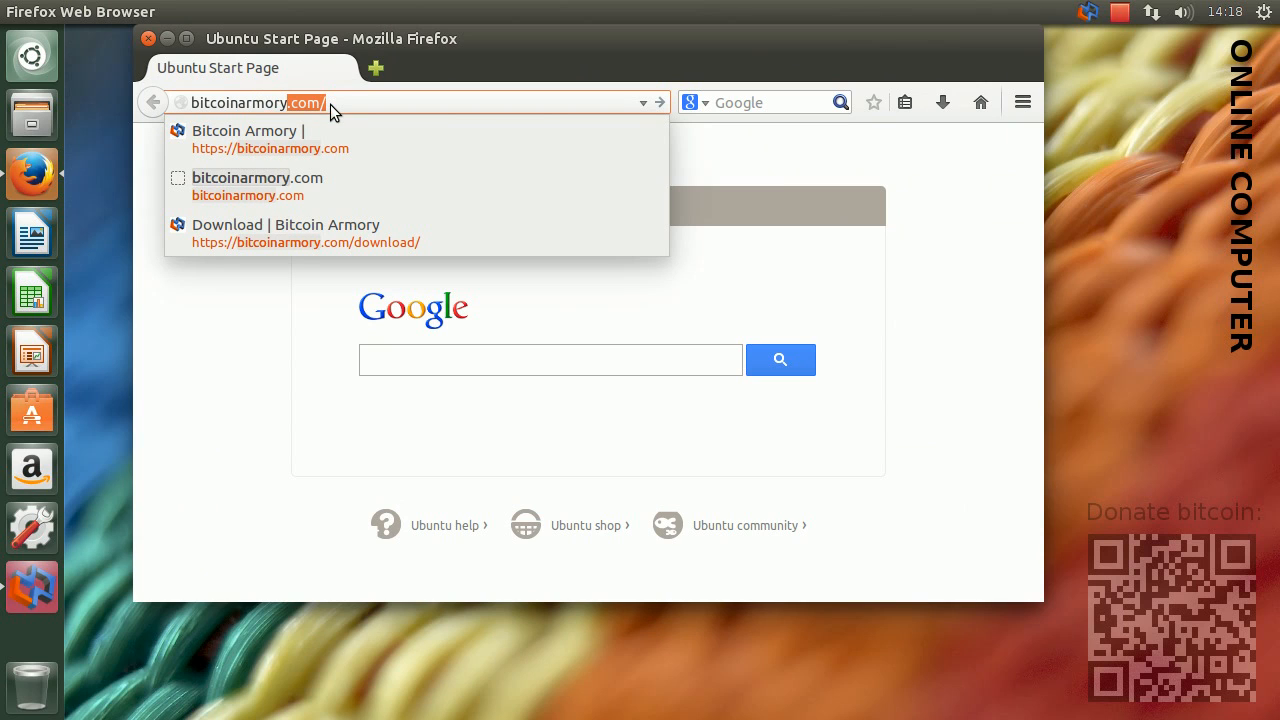
type("com")
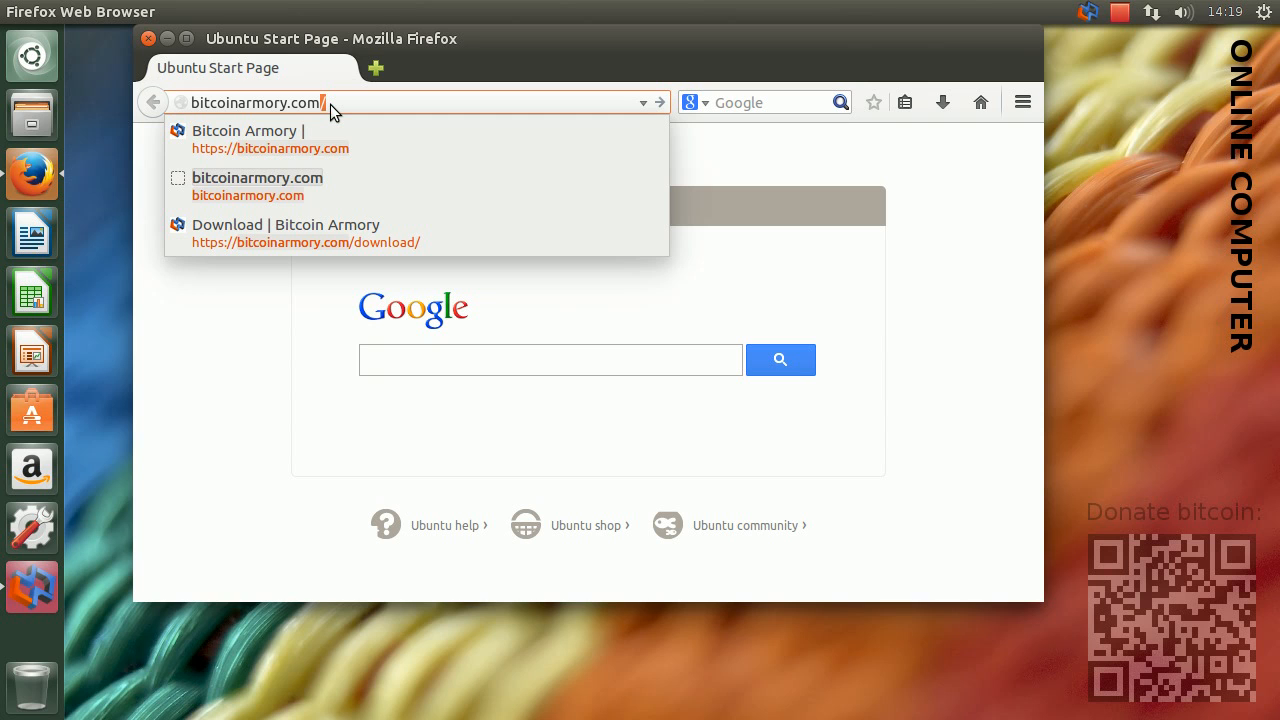
key("Return")
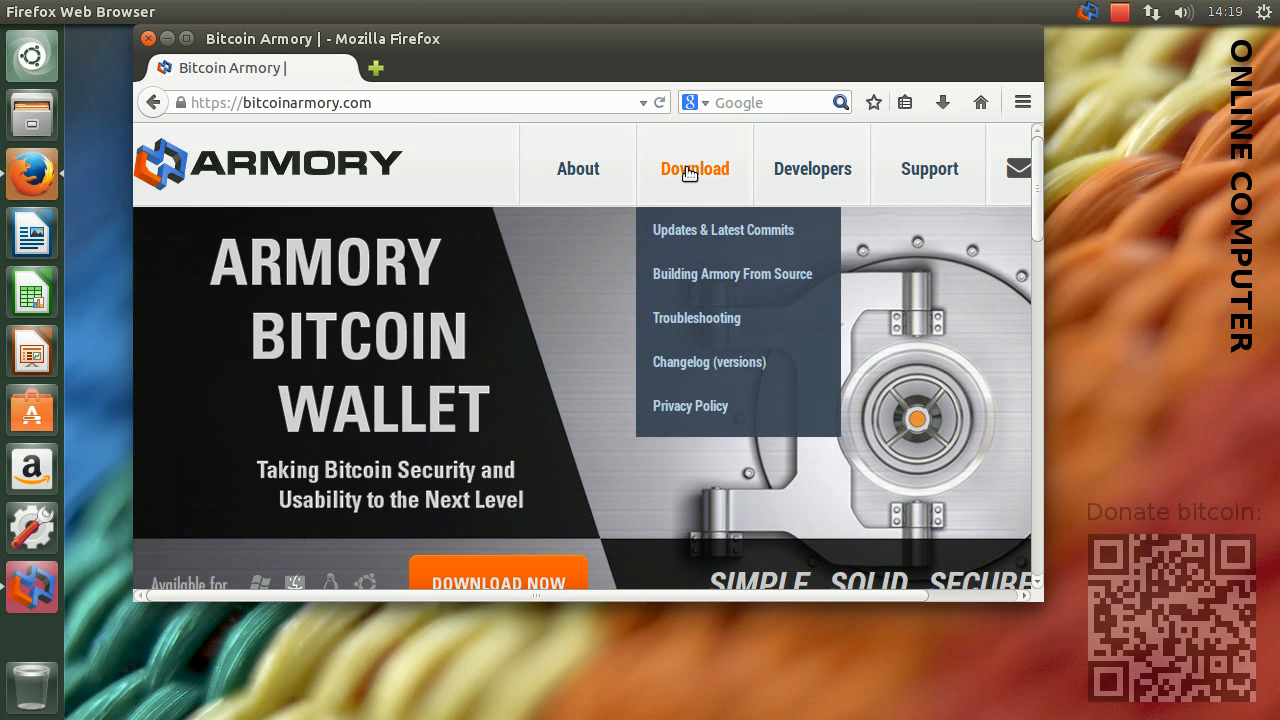
Download and save the 0.91.2 for Ubuntu 12.04+ (64-bit) package from the site's Ubuntu downloads, and close the browser
left_click(704, 172)
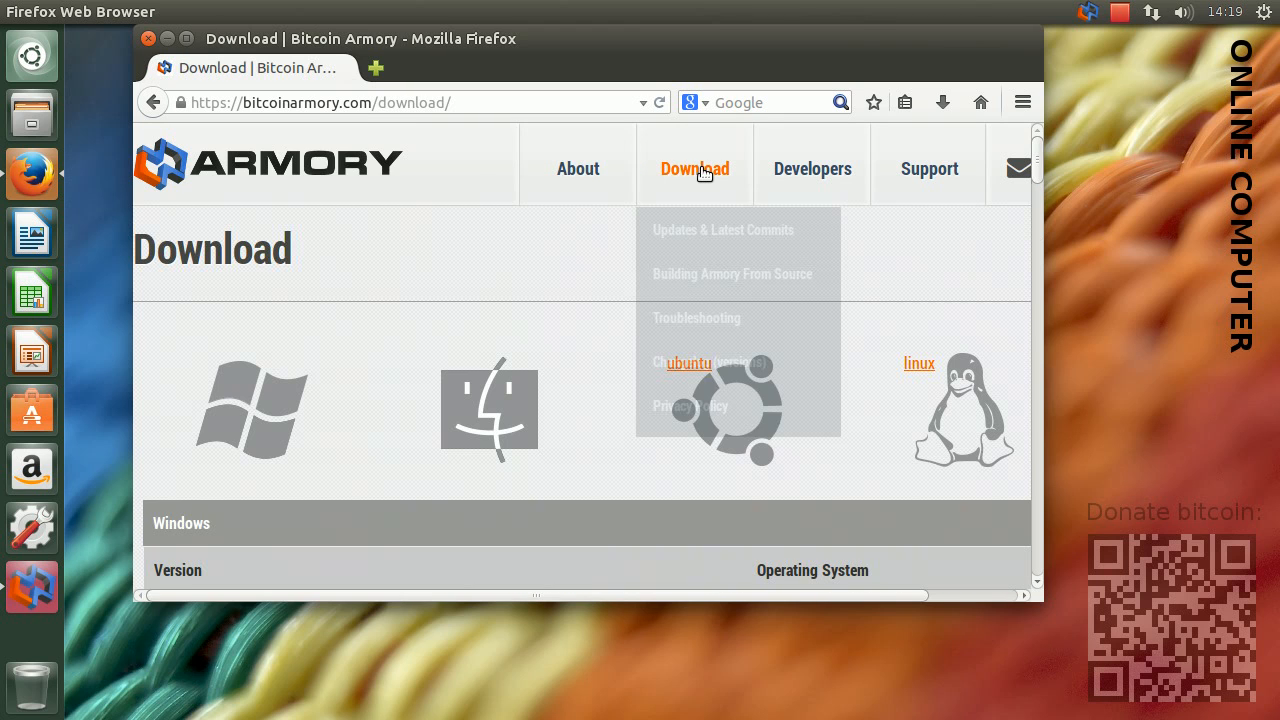
mouse_move(606, 283)
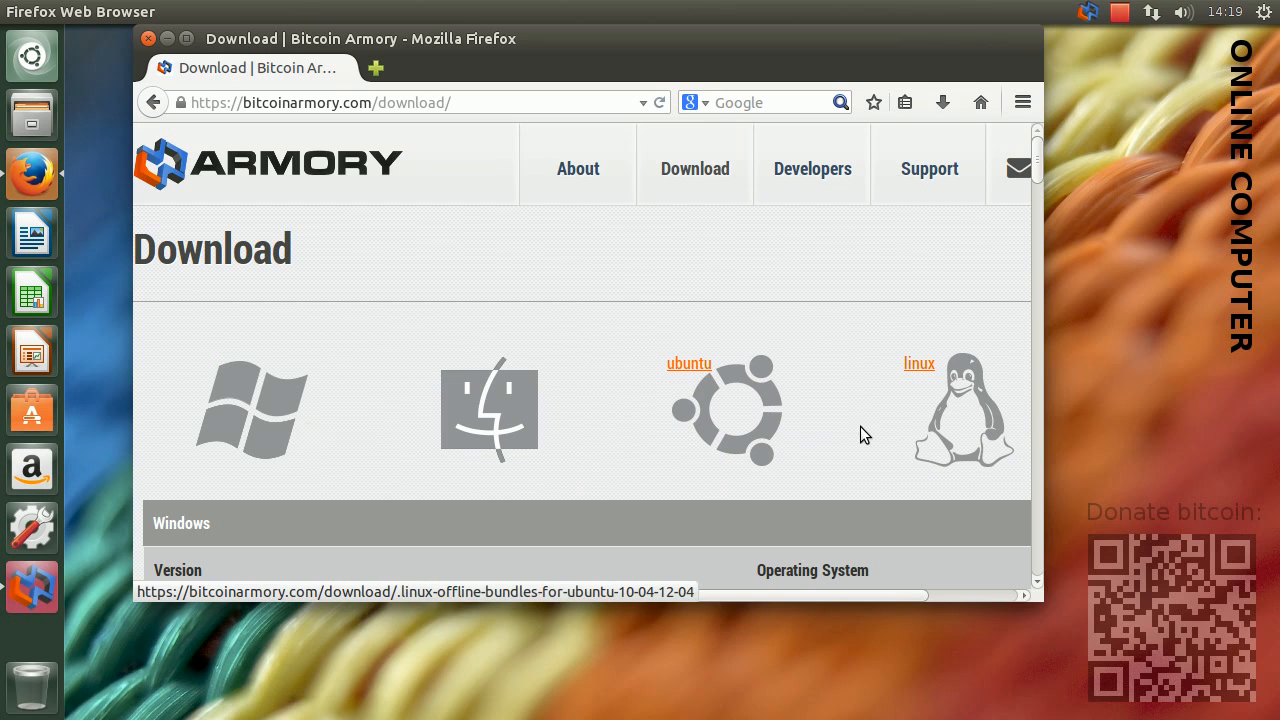
left_click(767, 432)
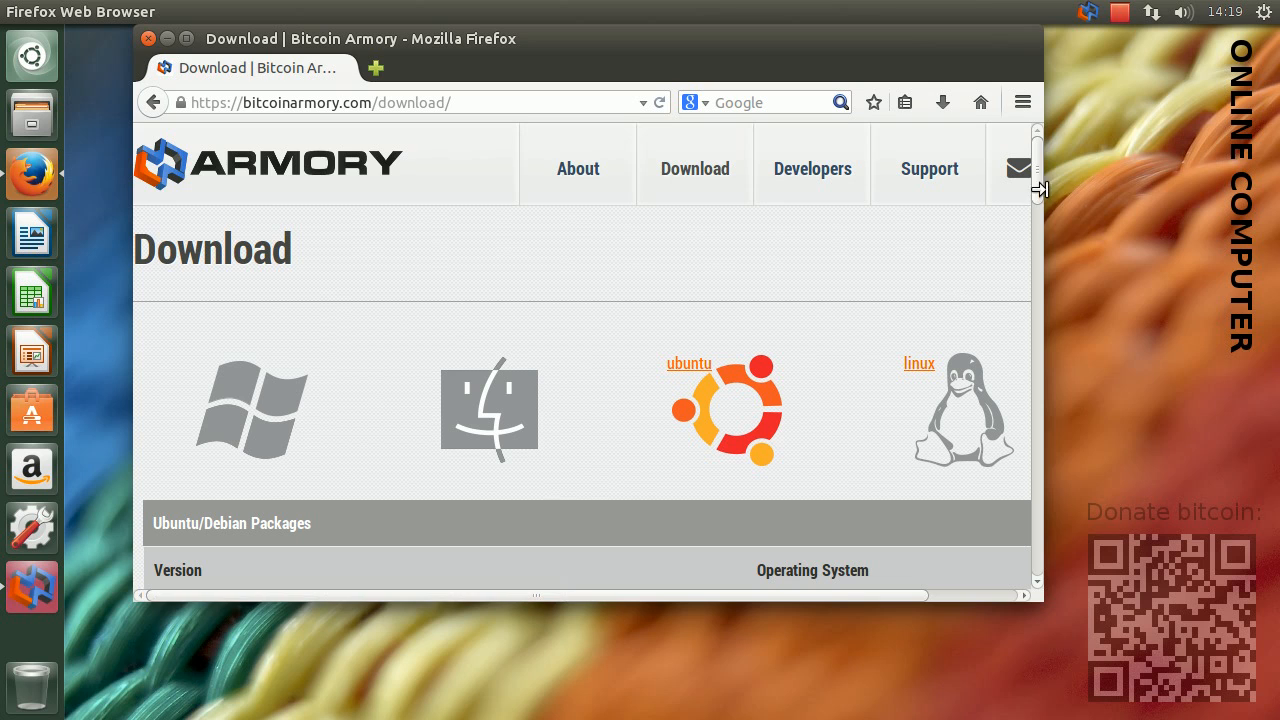
left_click_drag(1038, 176, 1042, 227)
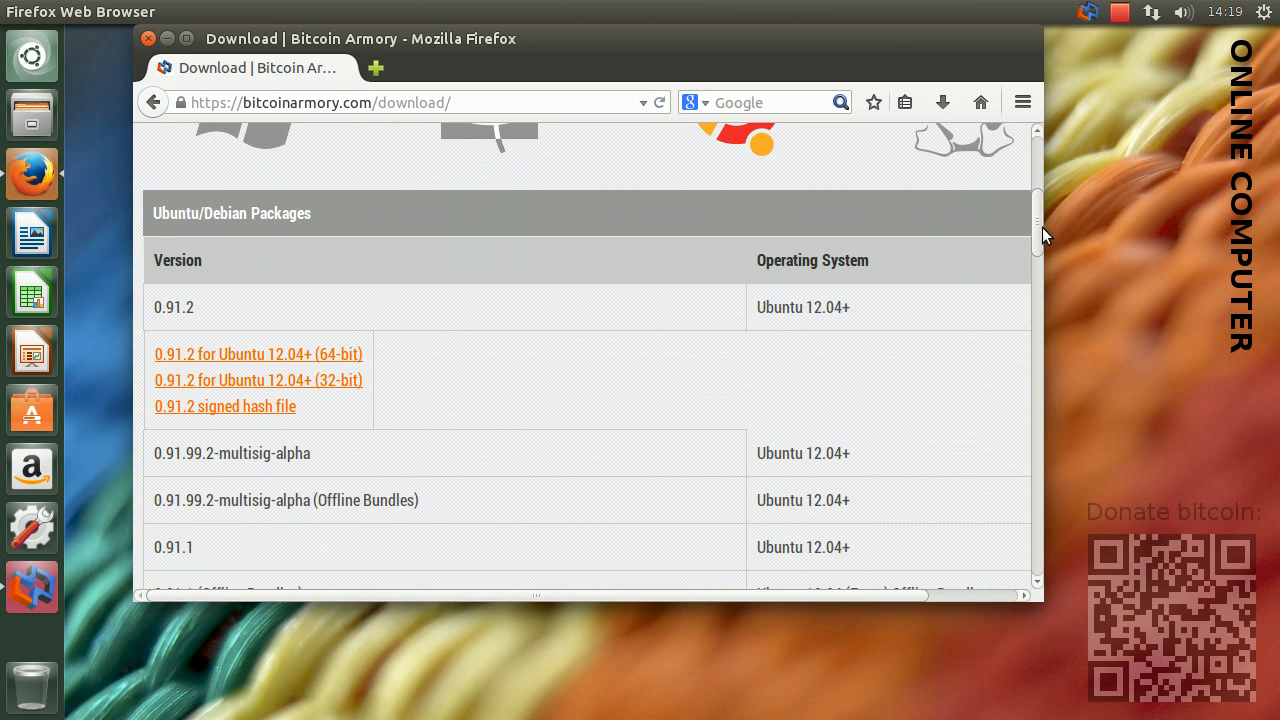
left_click(337, 357)
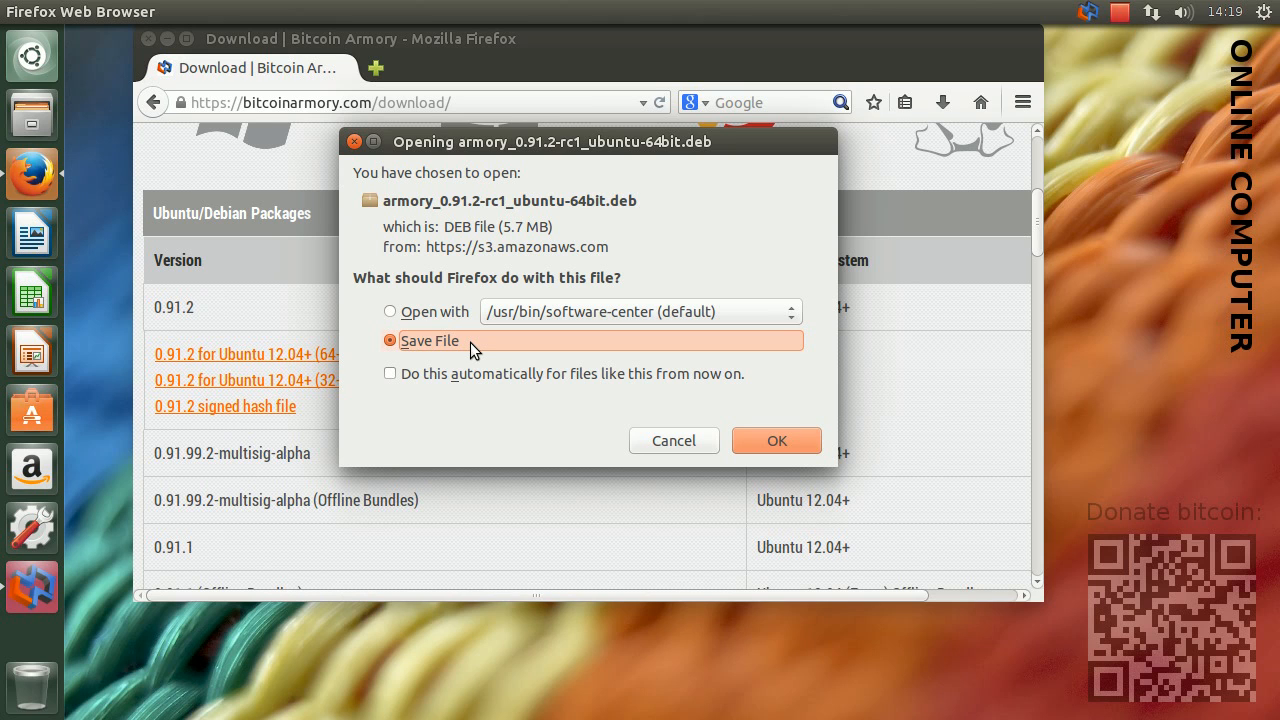
left_click(775, 440)
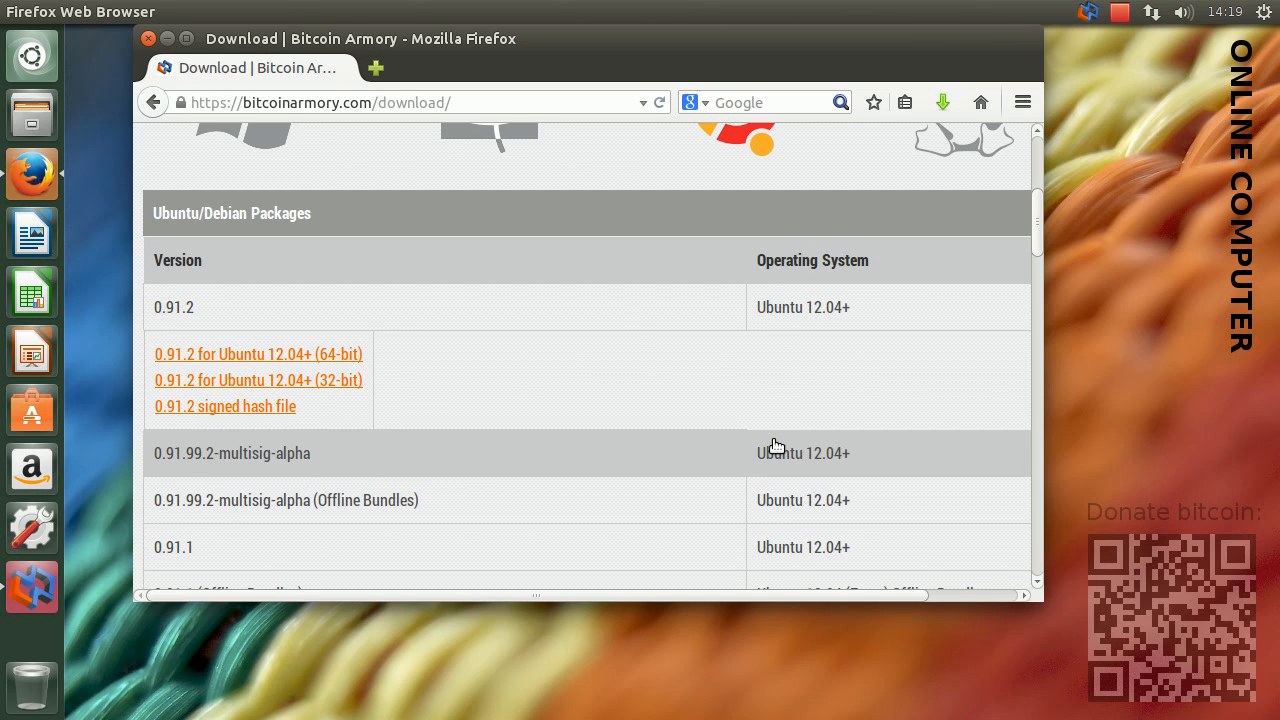
left_click(146, 37)
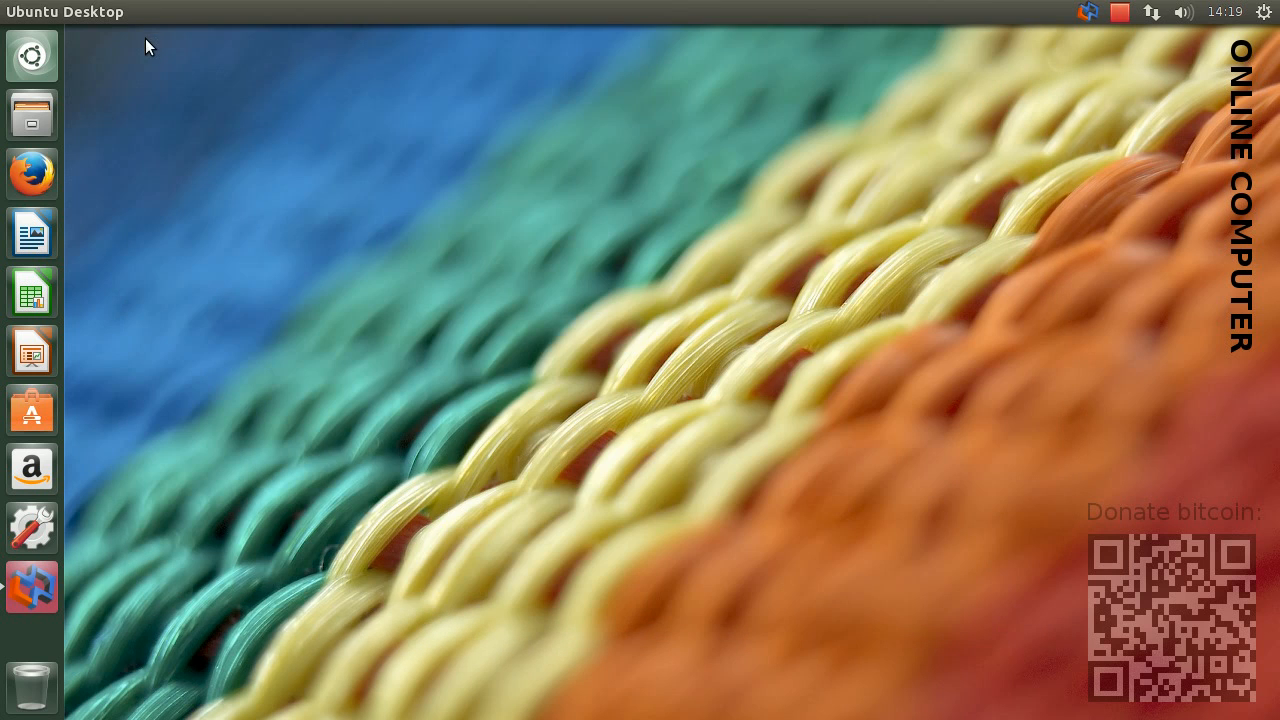
Switch to a new Terminal window, place it in the desktop's upper-left area and widen it
left_click(44, 66)
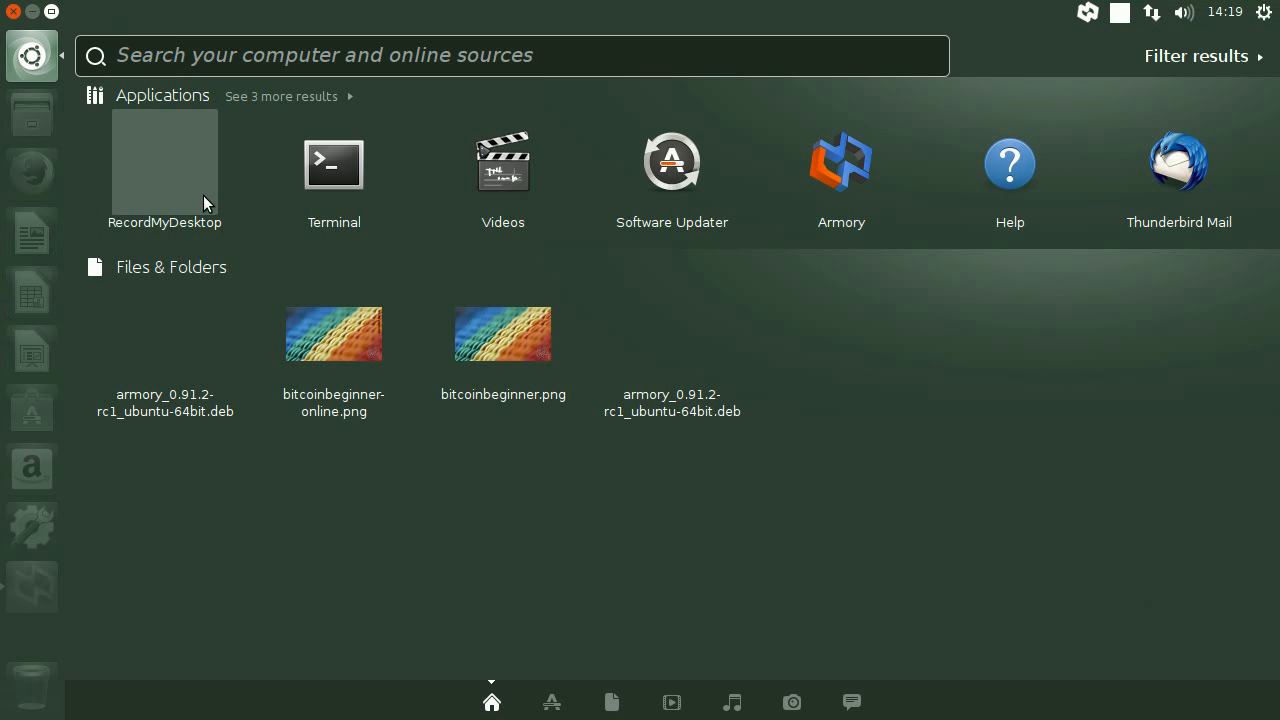
type("term")
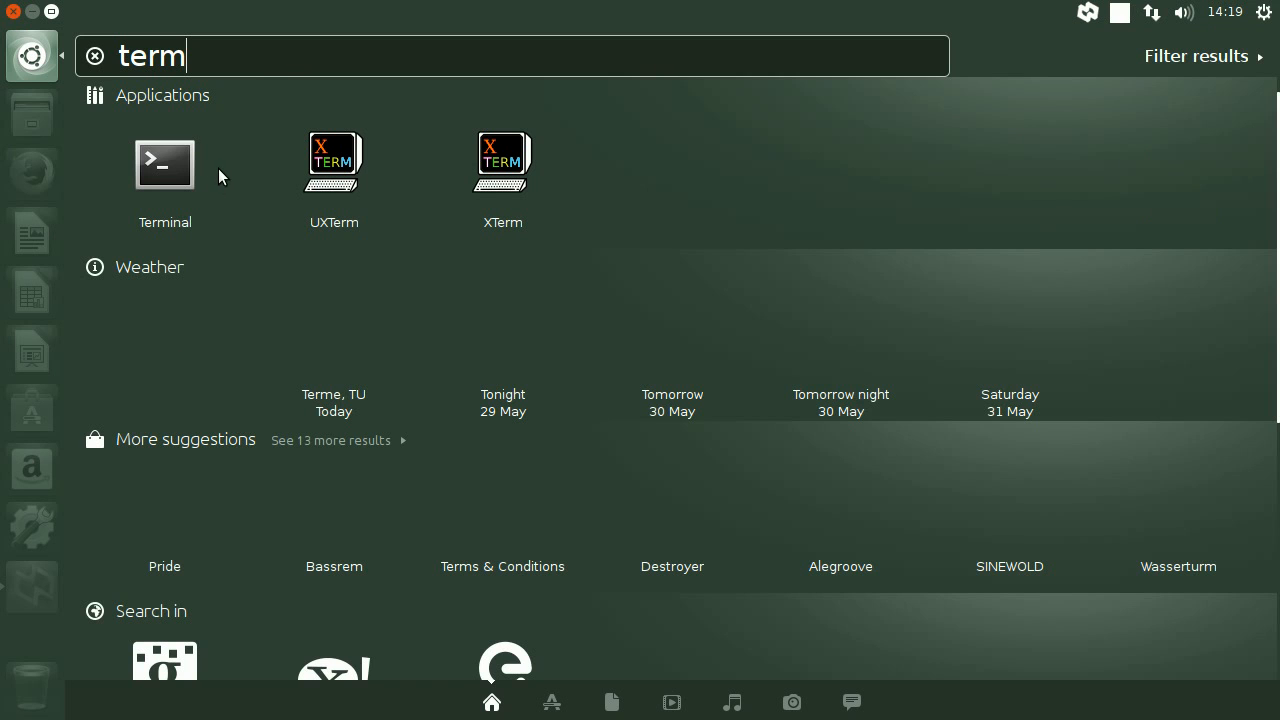
left_click(166, 168)
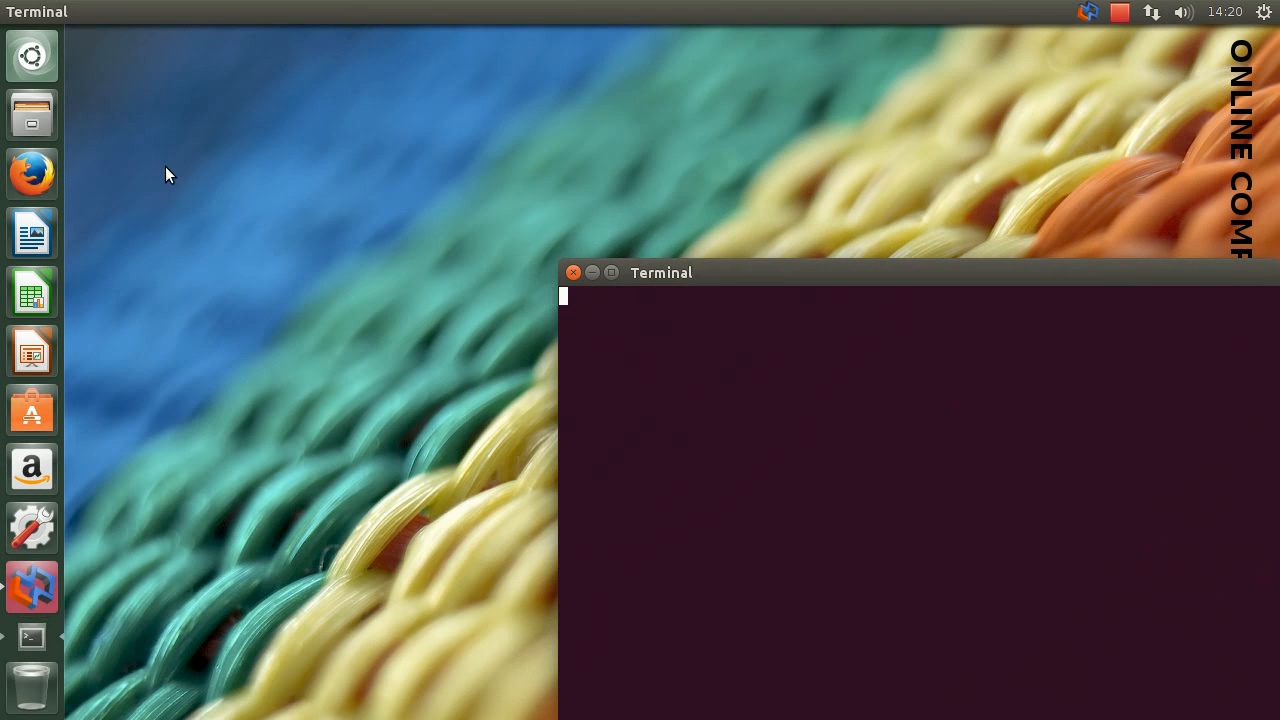
left_click_drag(725, 272, 245, 52)
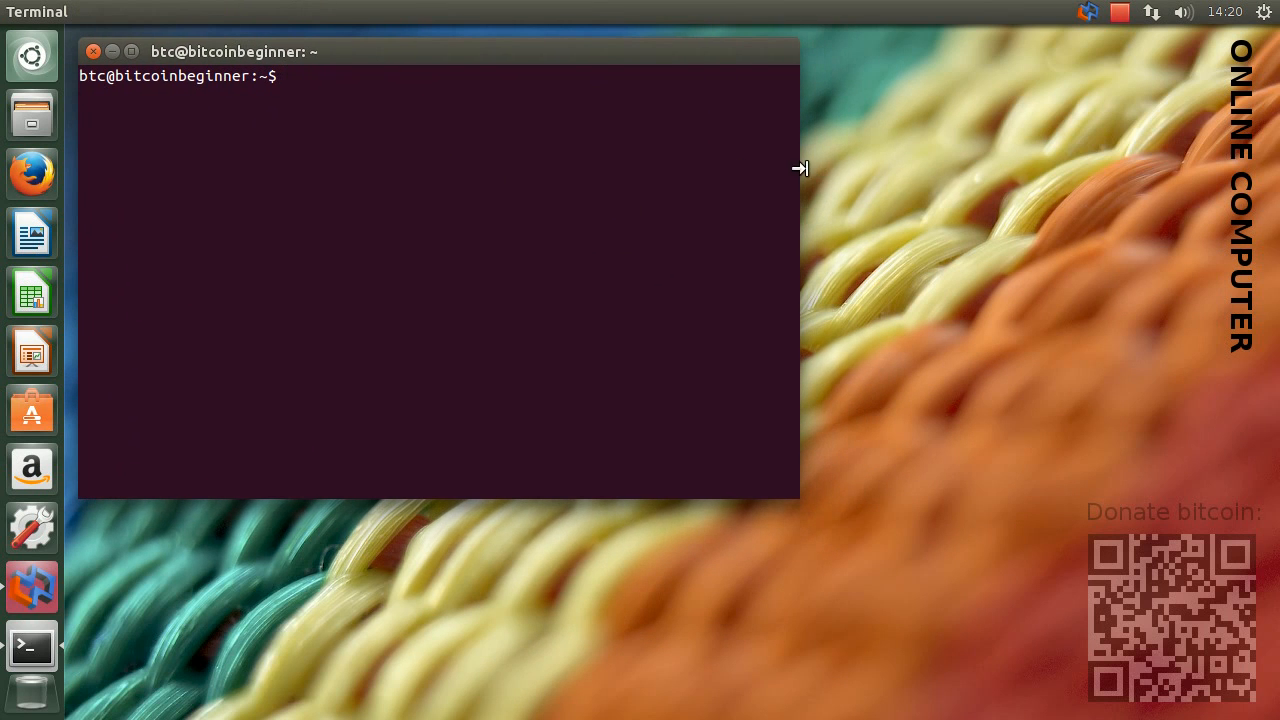
left_click_drag(800, 168, 1052, 160)
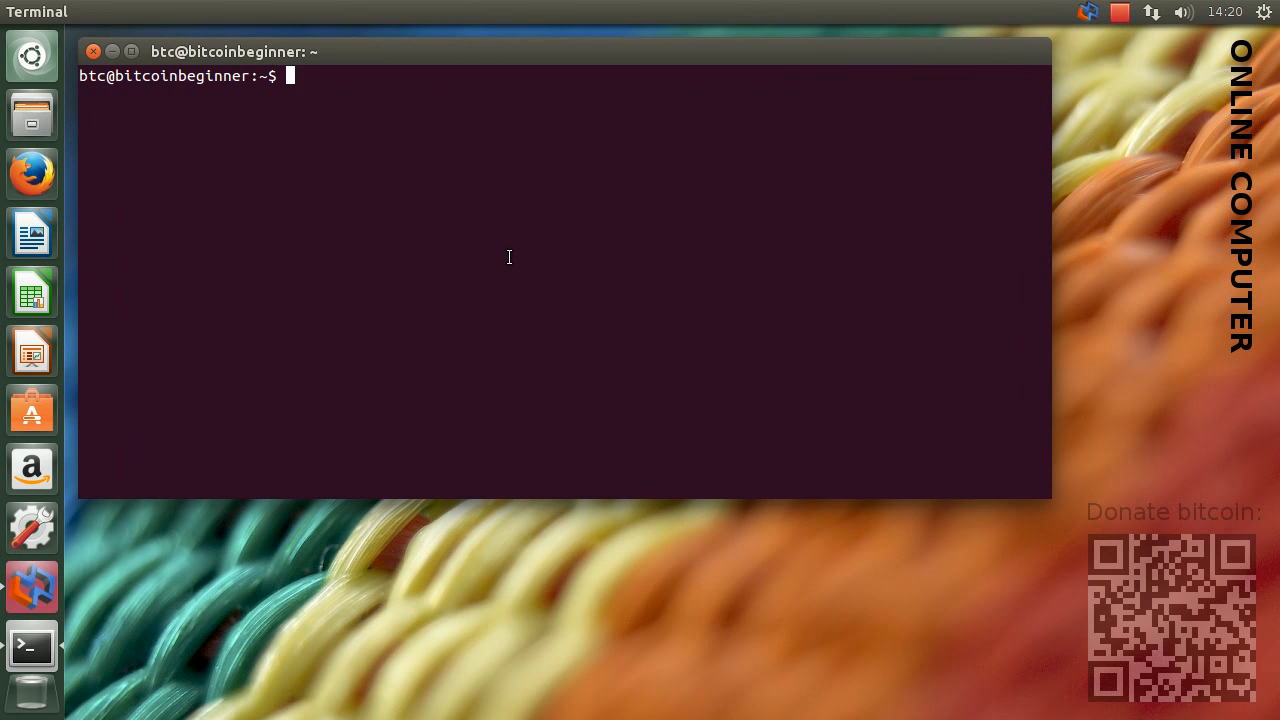
Change the working directory to Downloads/
type("cd Downl")
key("Tab")
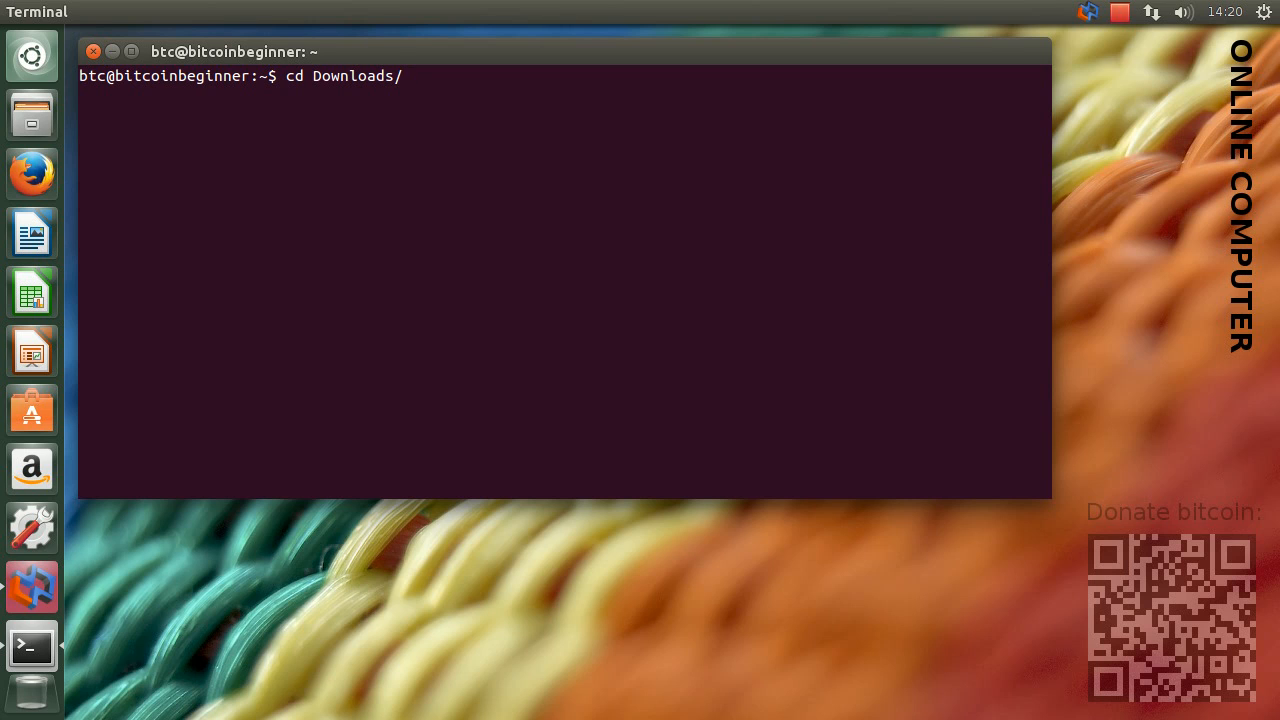
key("Return")
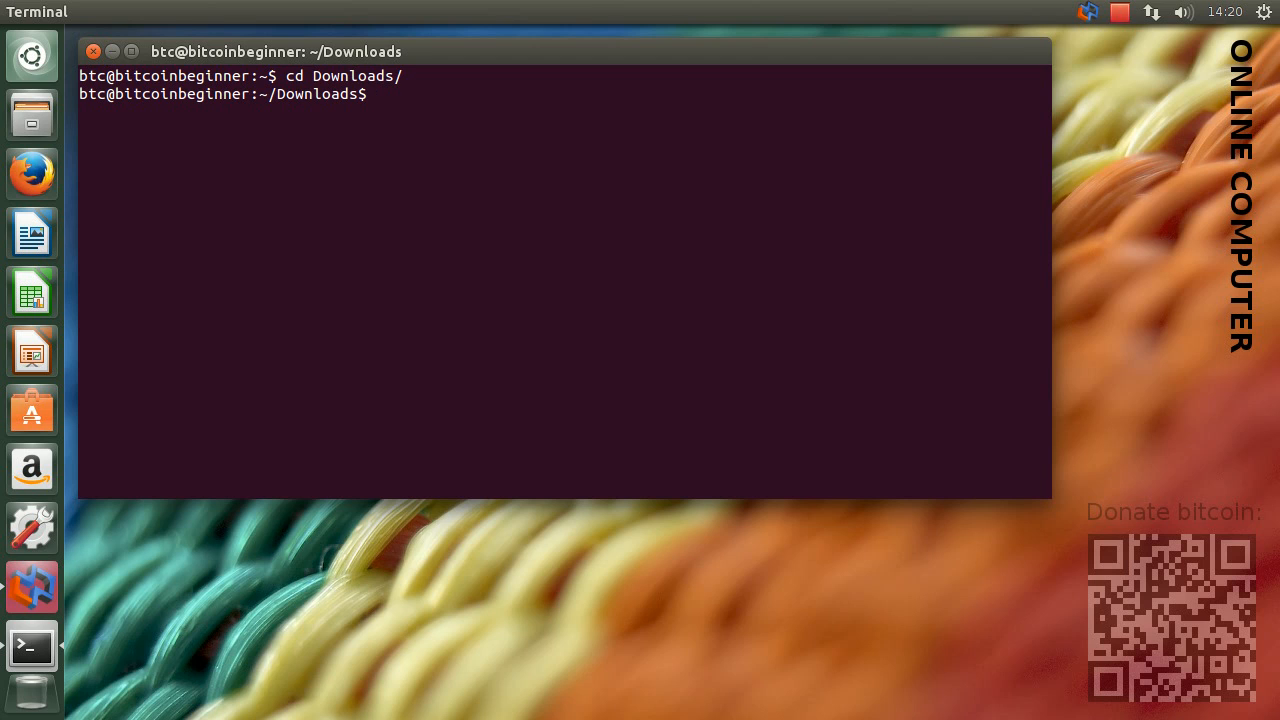
Begin an apt-get download command with the packages python-psutil and python-pyasn1
type("apt-get down")
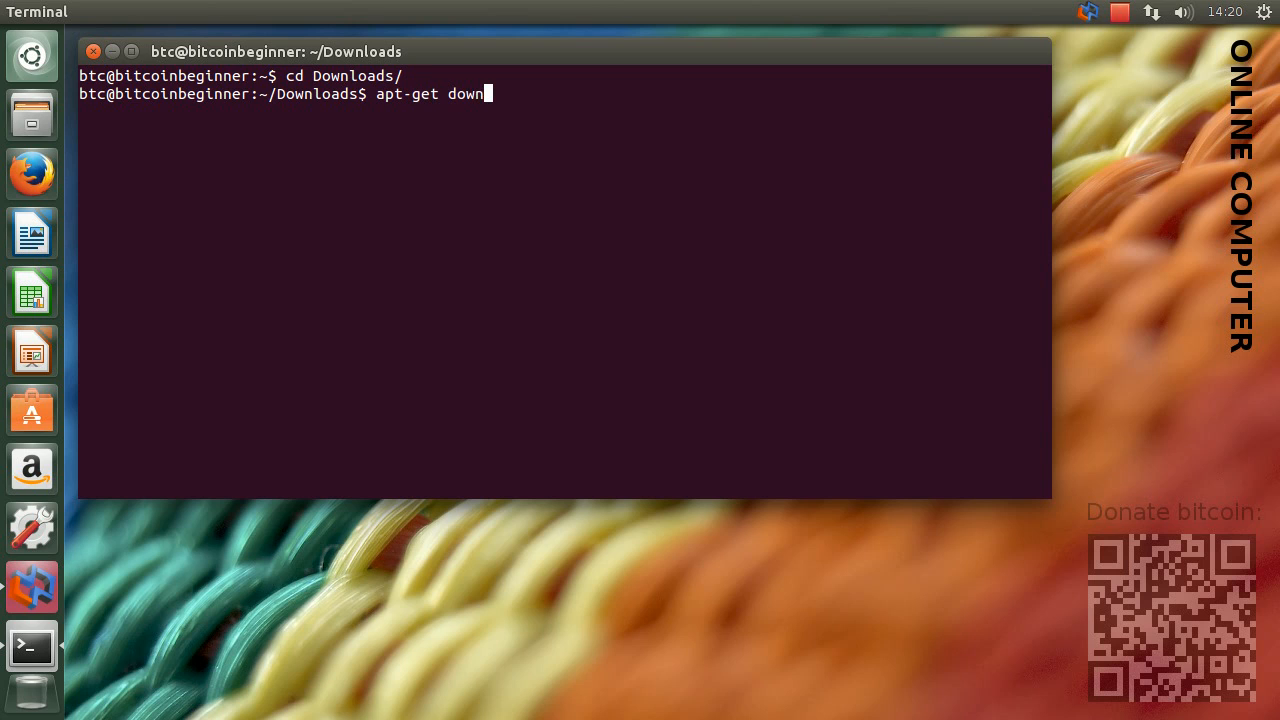
type("load python-psutil")
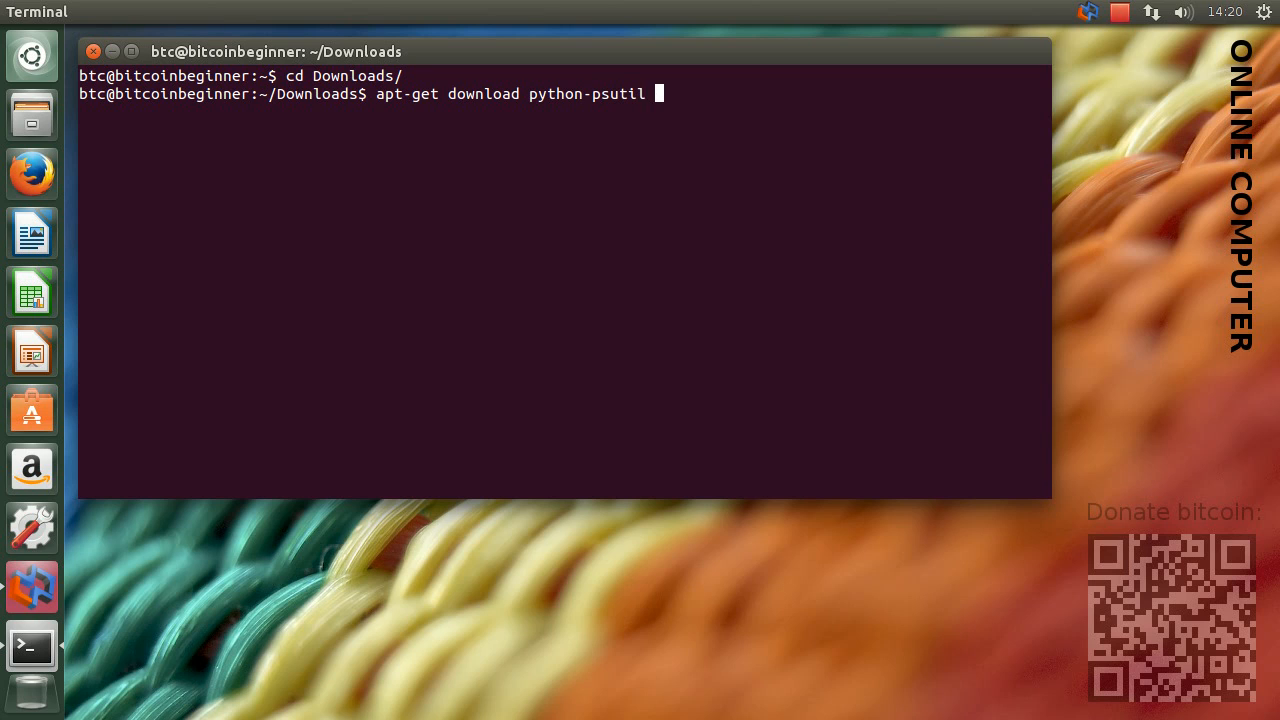
type(" python-pyasn1")
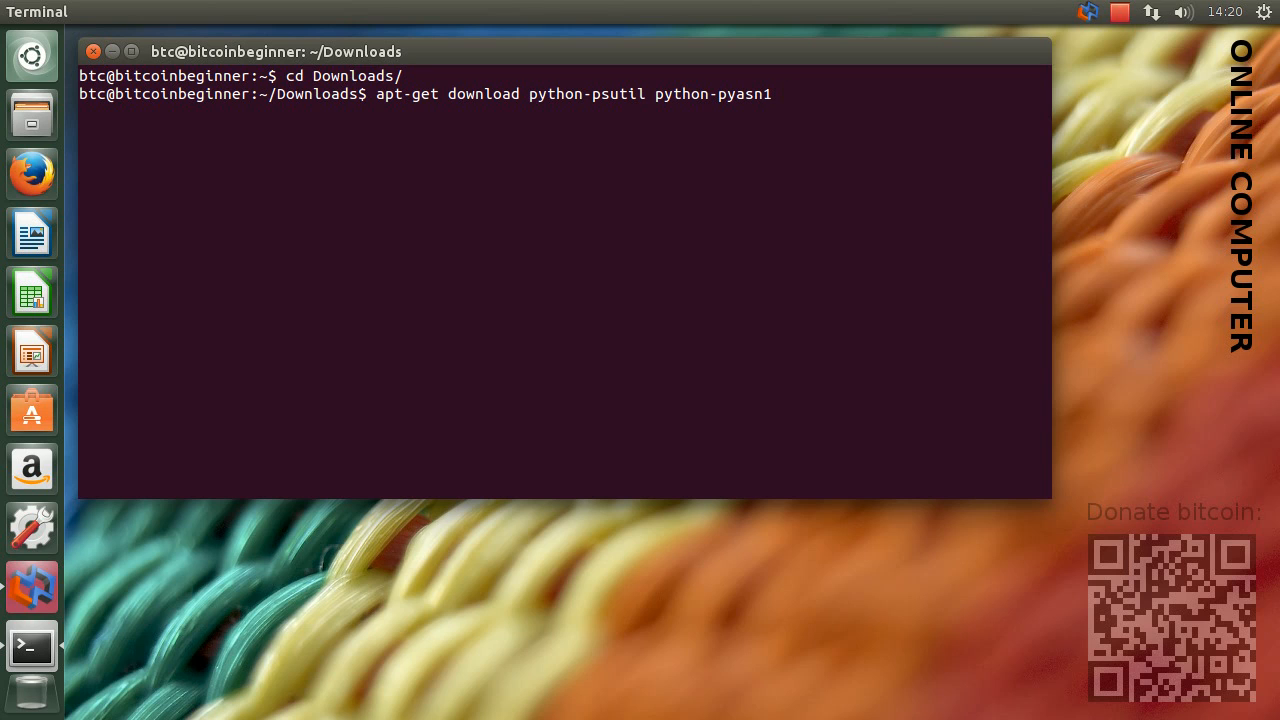
type(" python-twist")
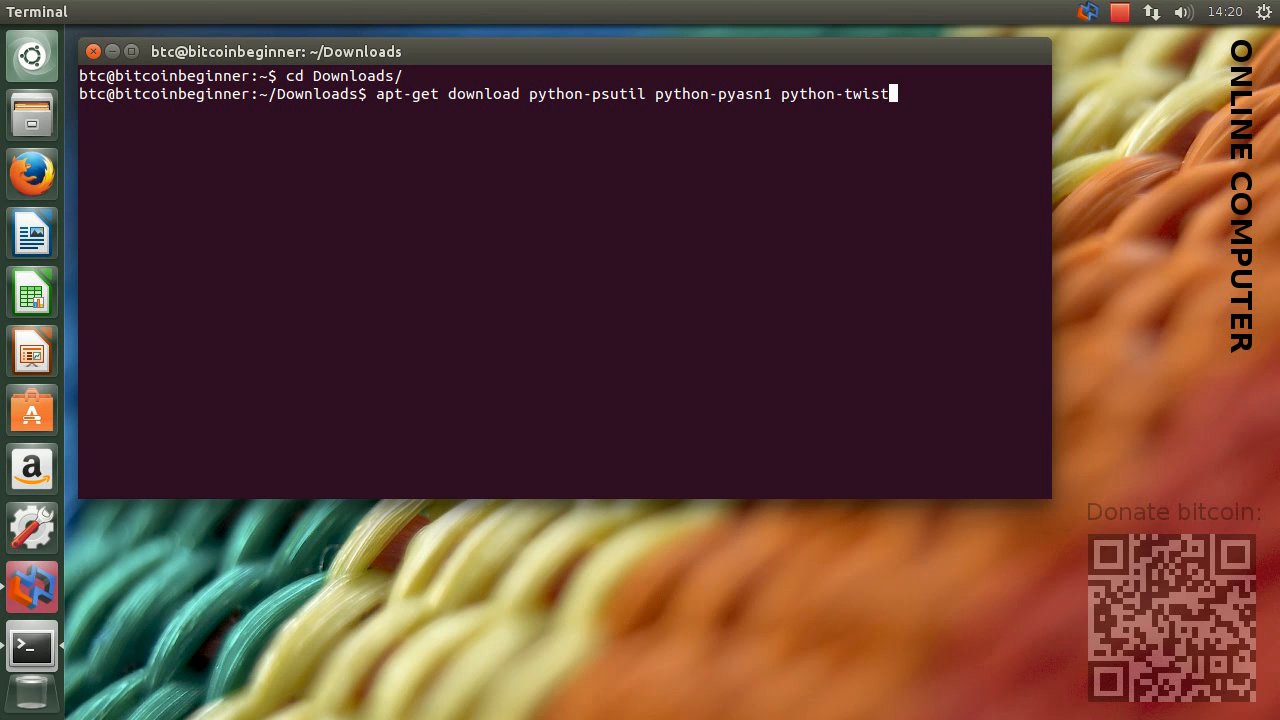
type("ed python-twisted")
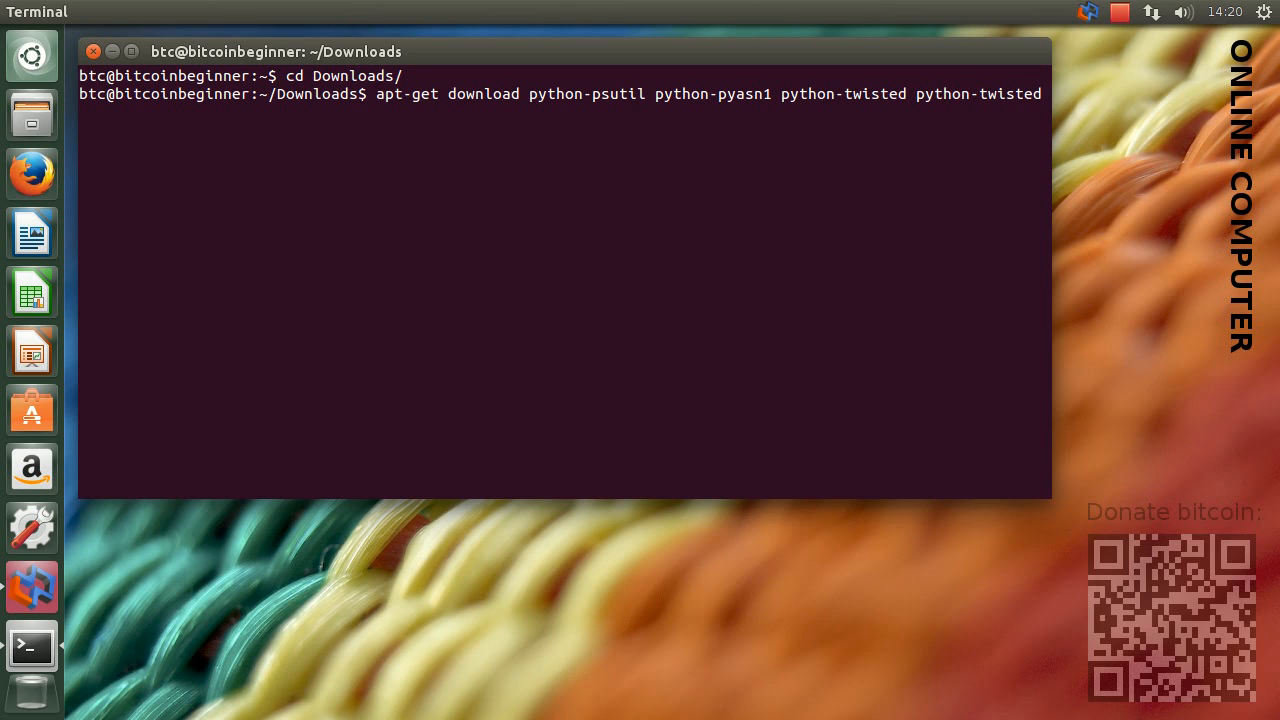
type("-conch python-twisted")
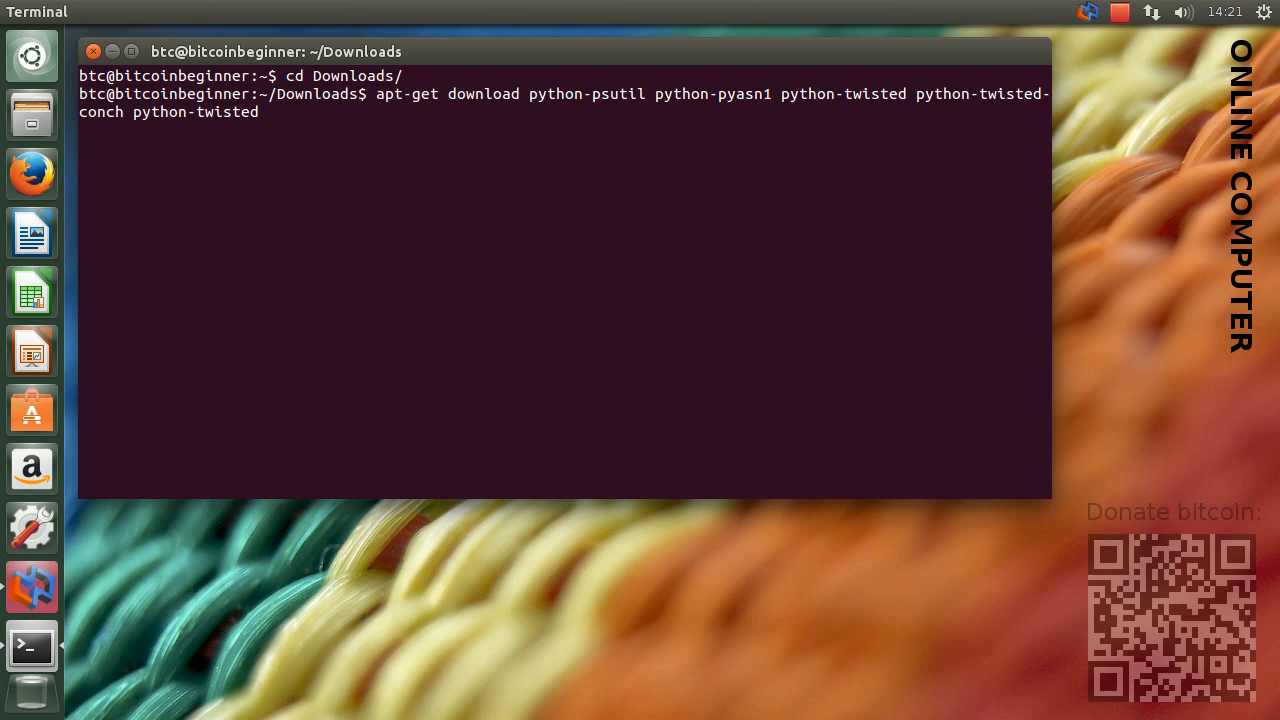
type("-lore ")
type("python-")
type("twiste")
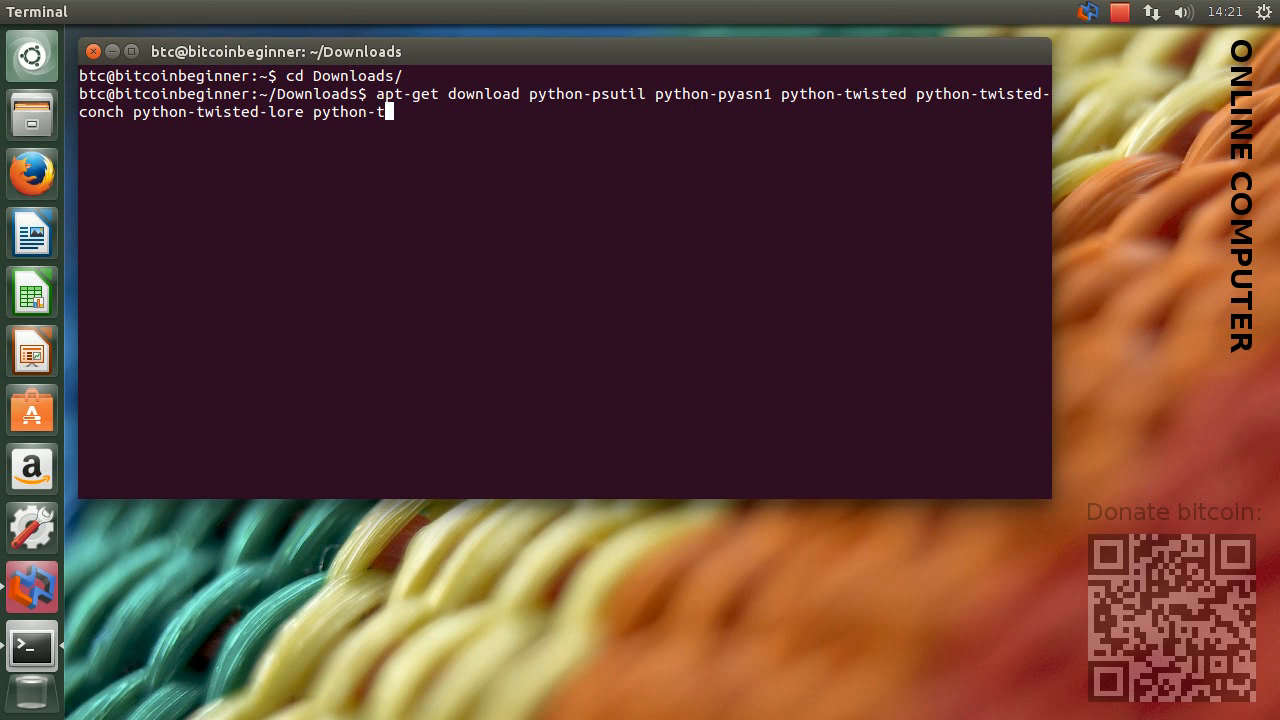
type("d-mail python")
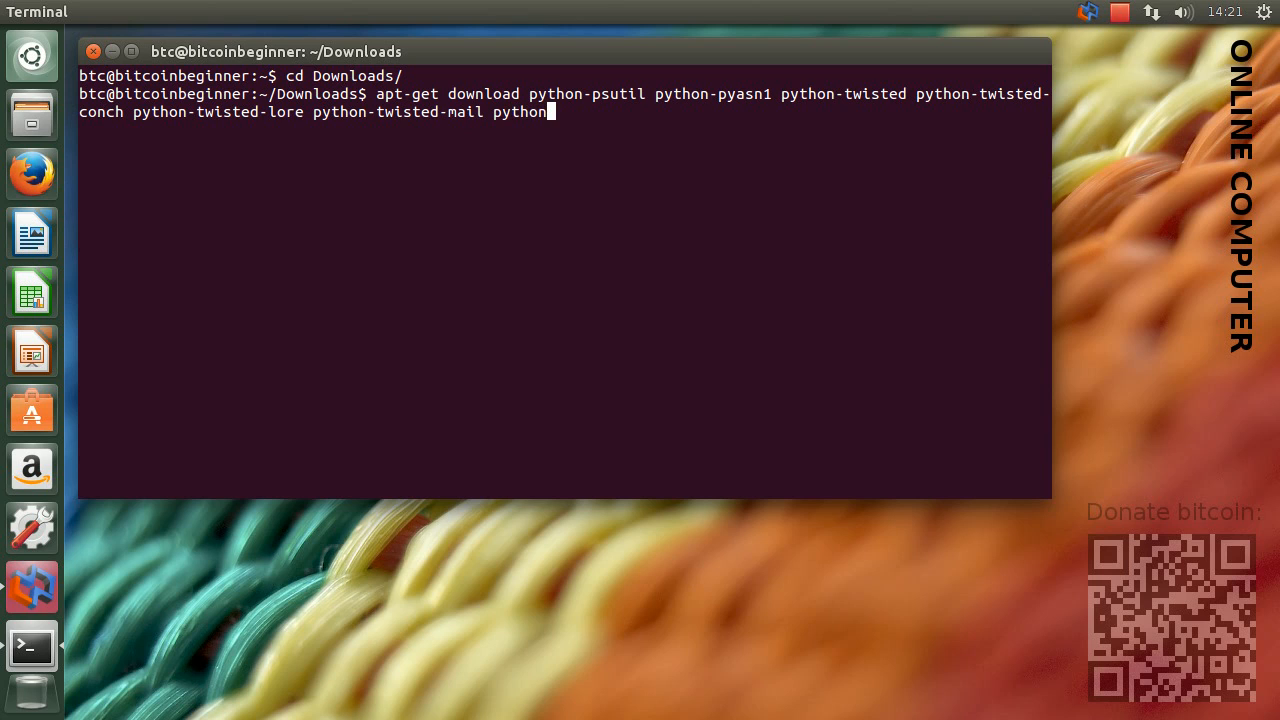
type("-twisted-names")
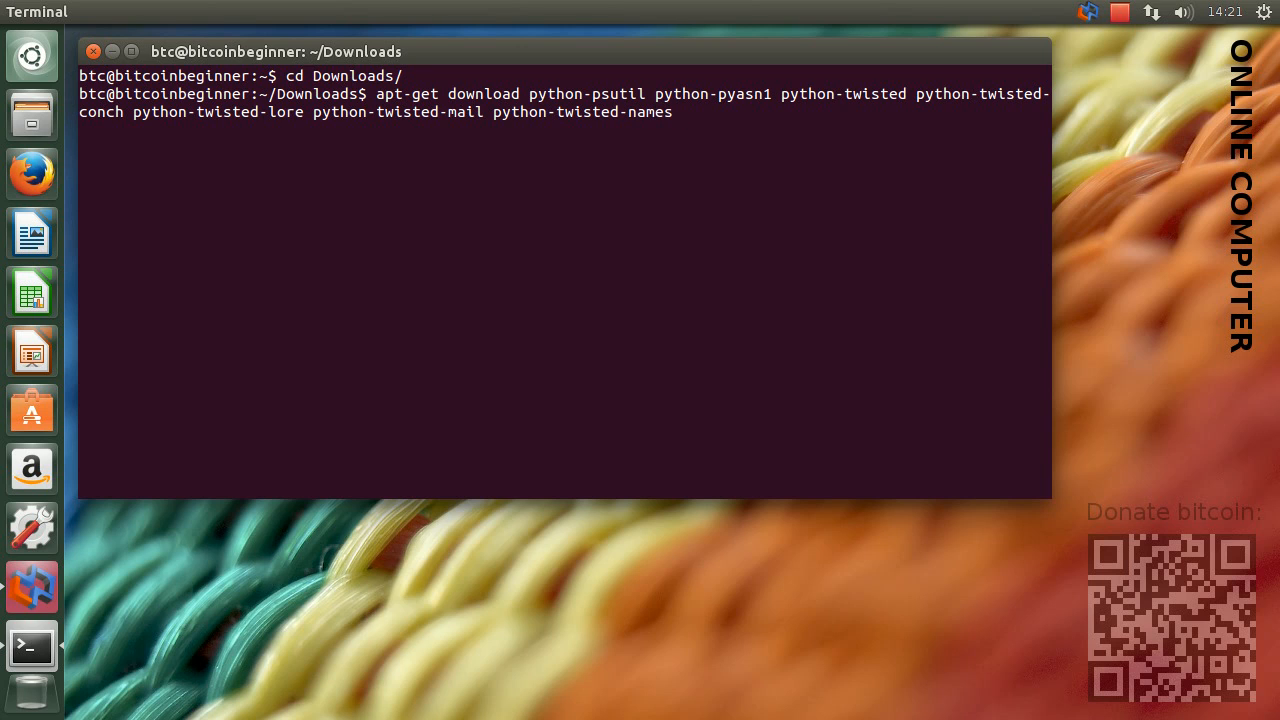
type(" python-twisted-news ")
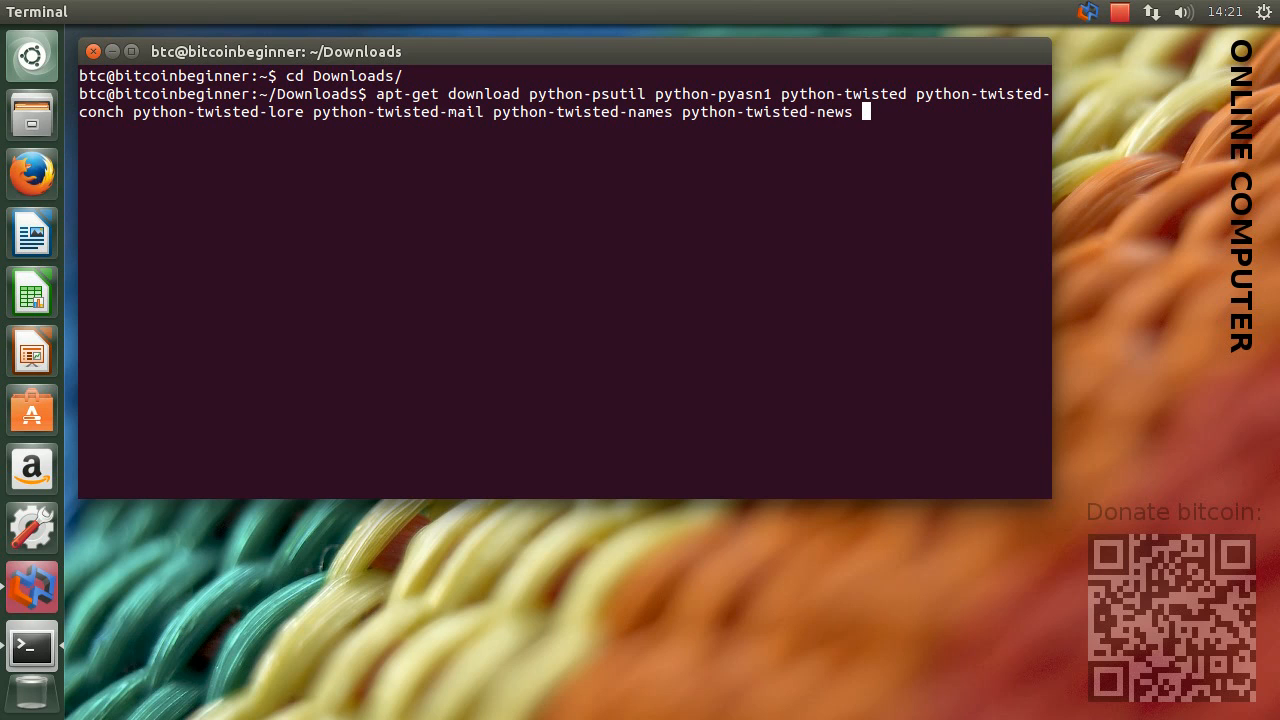
type("python-twisted")
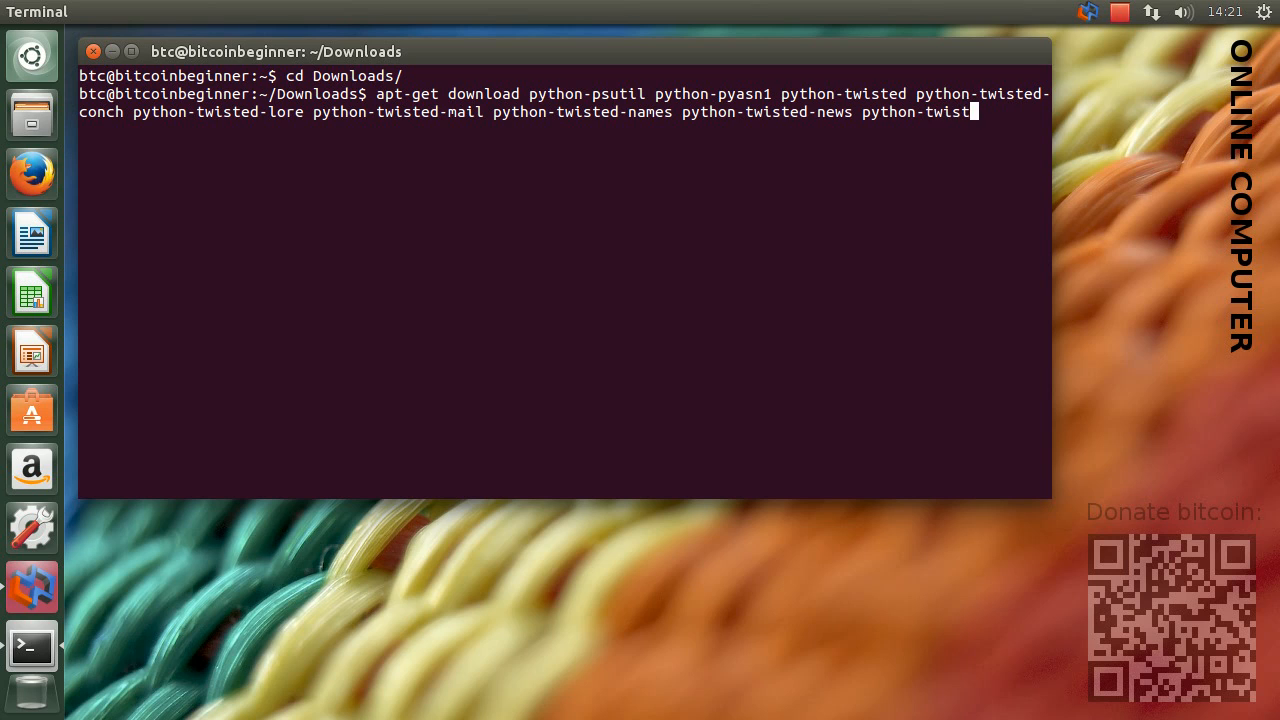
type("-ru")
Complete the package list with python-twisted-runner and python-twisted-words, and run the download command
type("nner python-y")
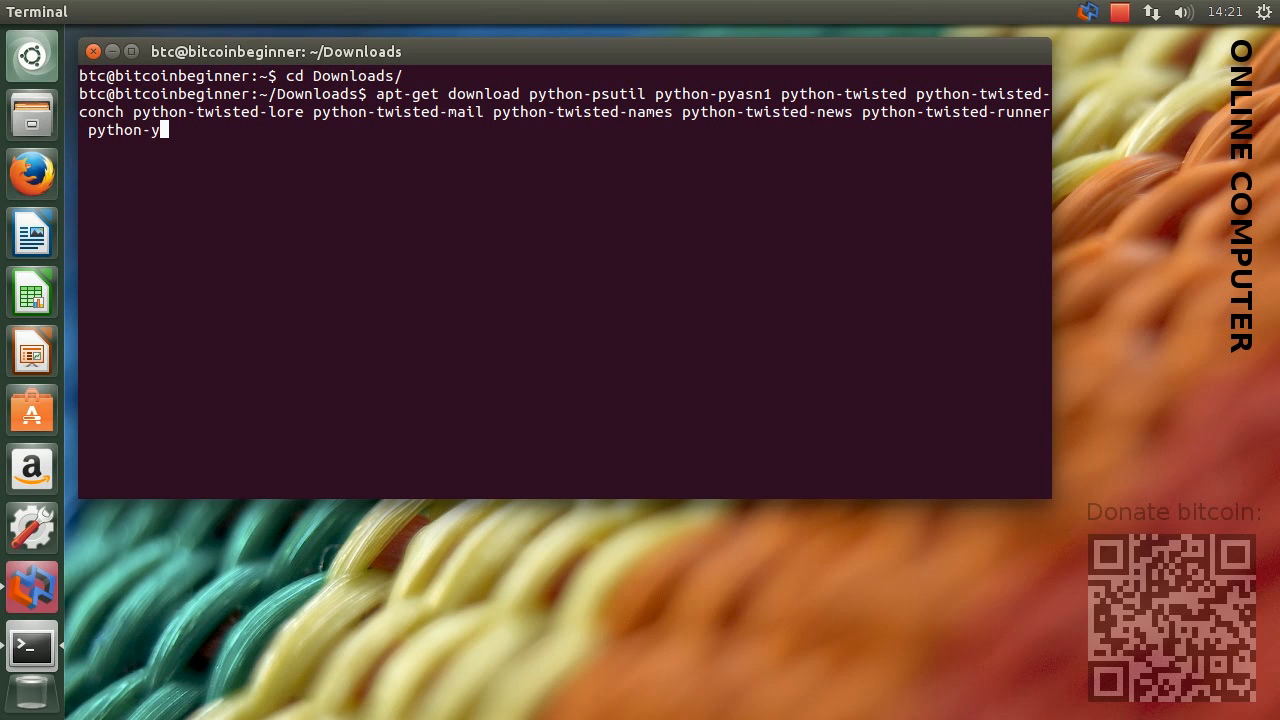
key("BackSpace")
type("twisted")
type("-twisted-")
type("words")
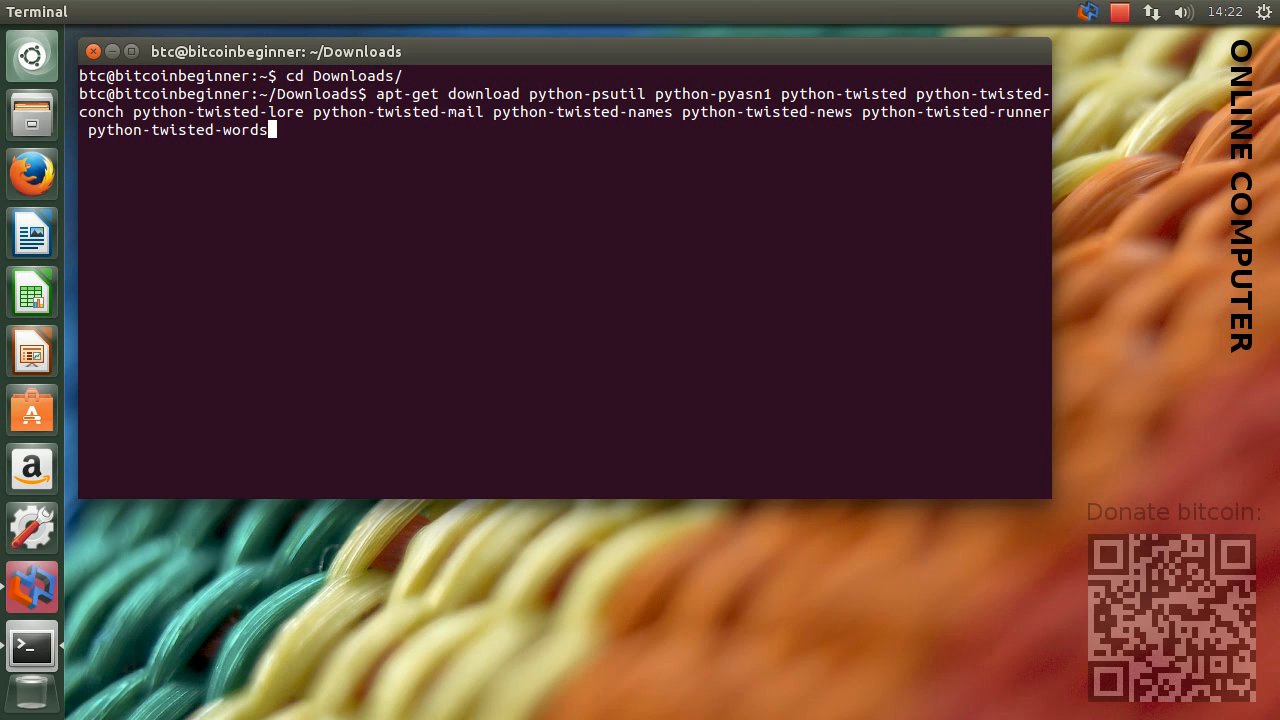
key("Return")
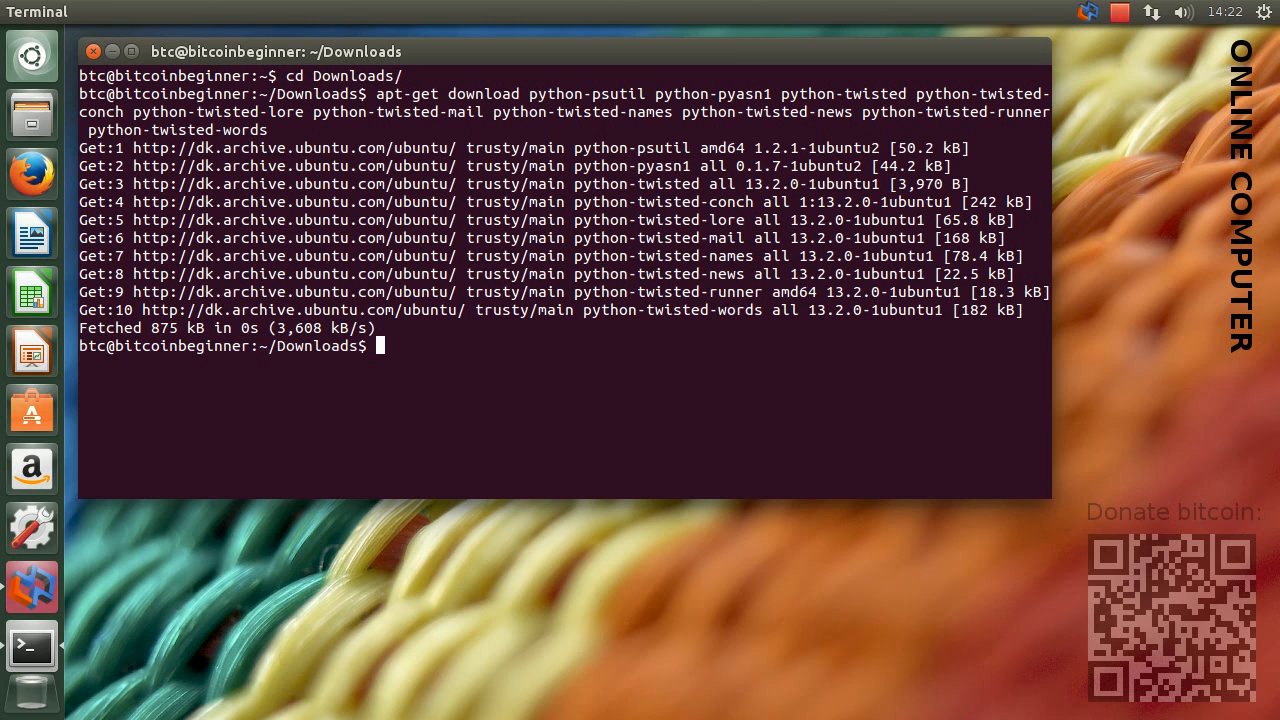
Close the terminal and copy all the .deb packages in the home Downloads folder
left_click(93, 52)
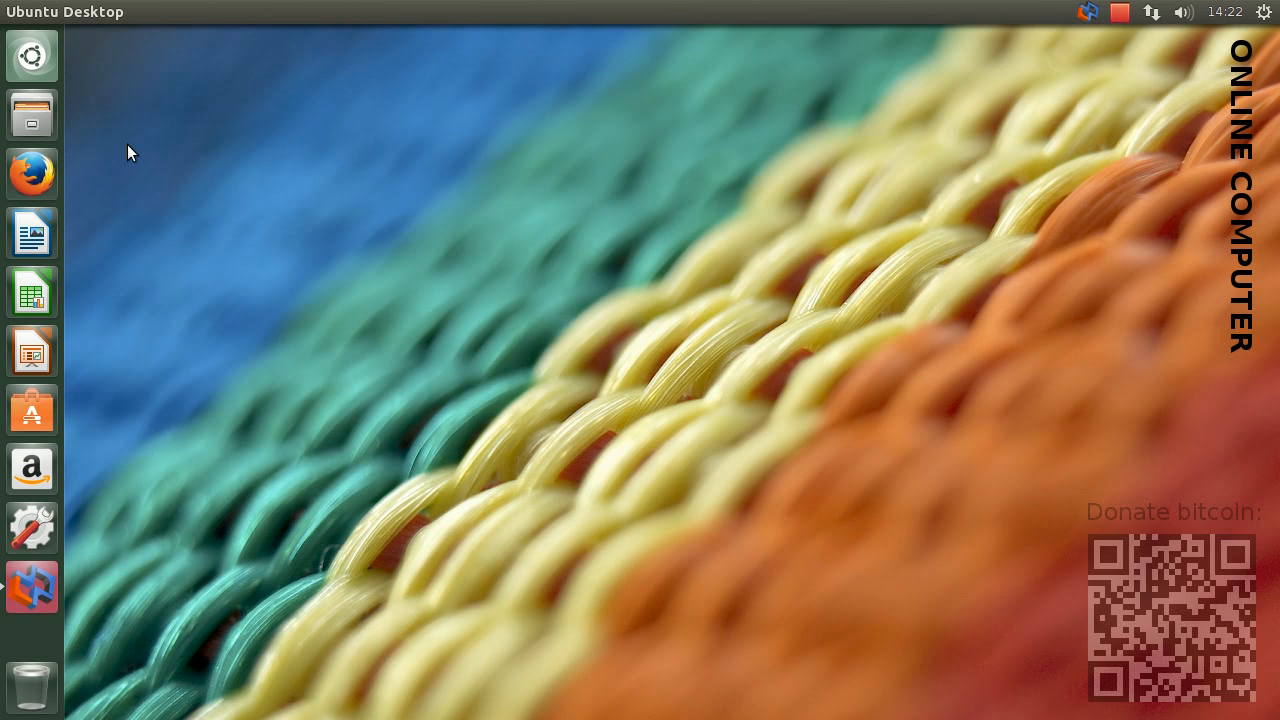
left_click(51, 120)
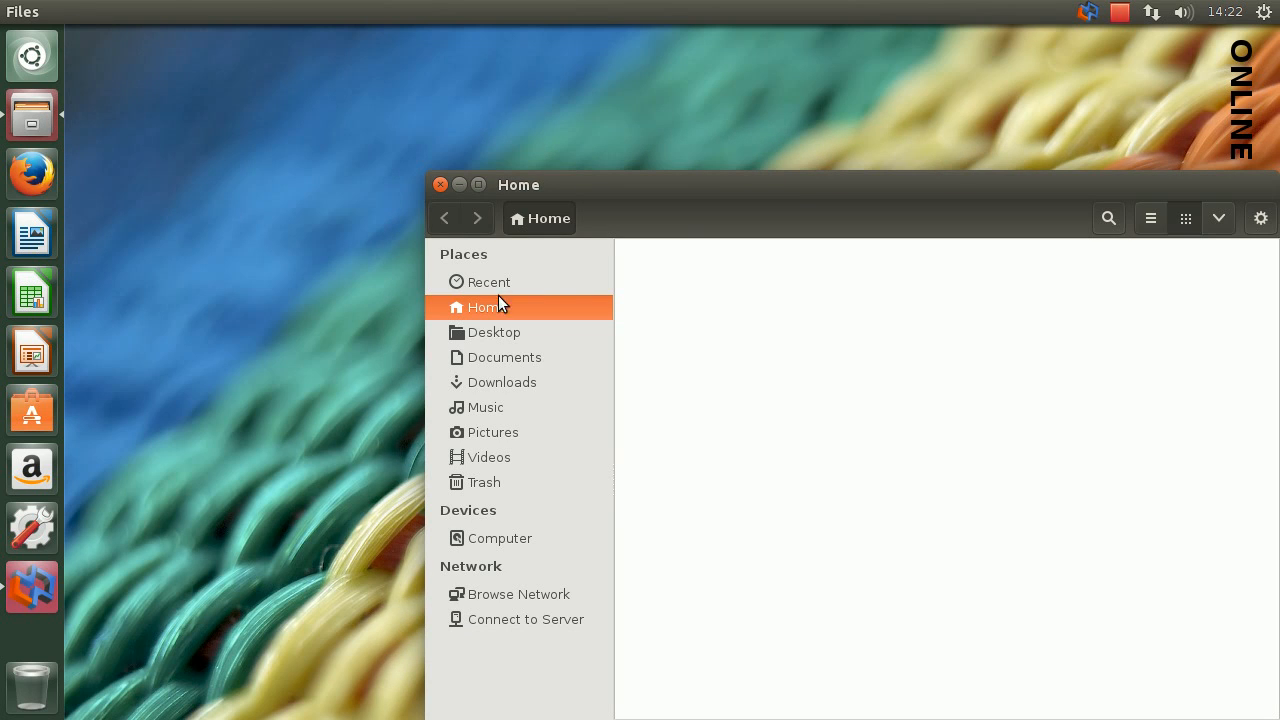
left_click(511, 382)
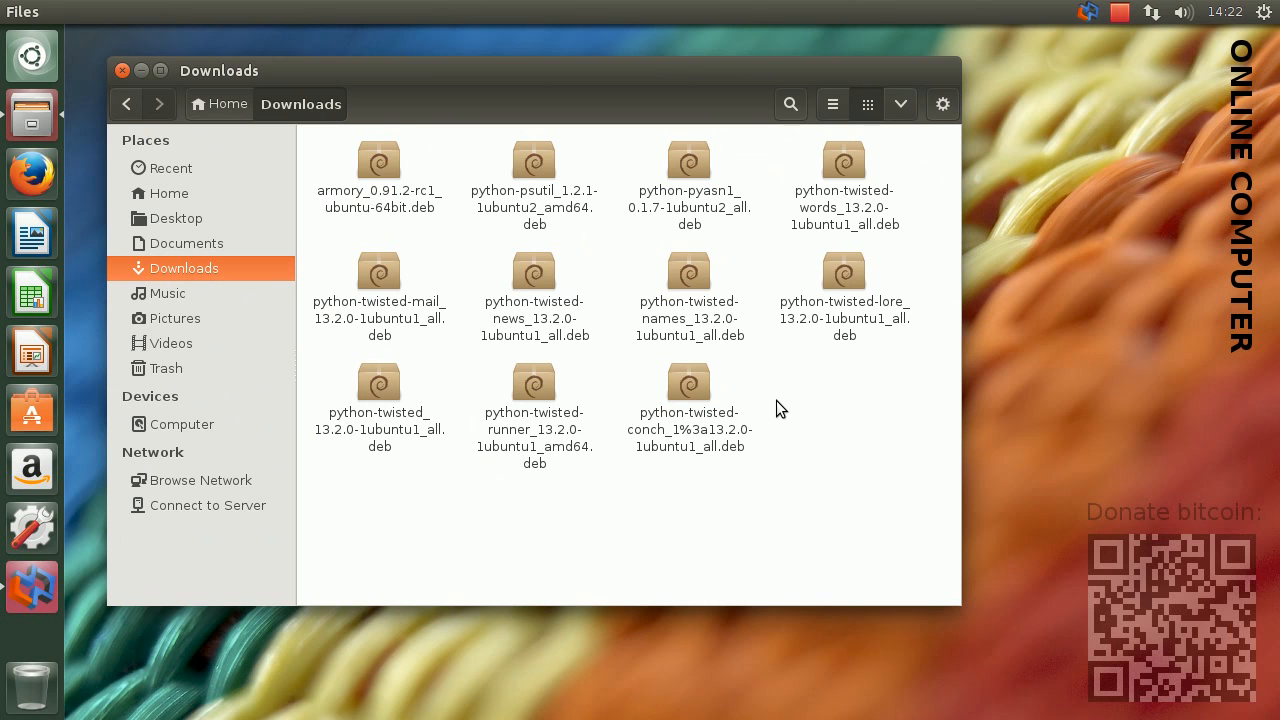
left_click_drag(911, 465, 366, 147)
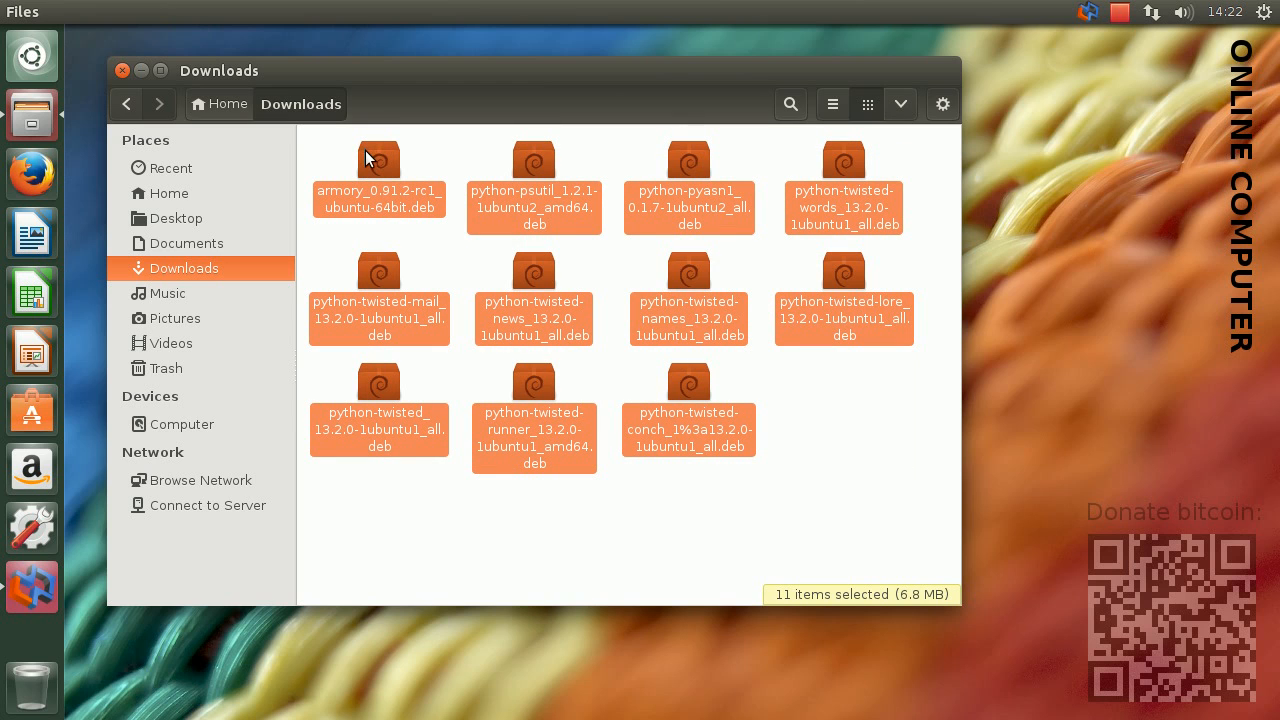
right_click(374, 163)
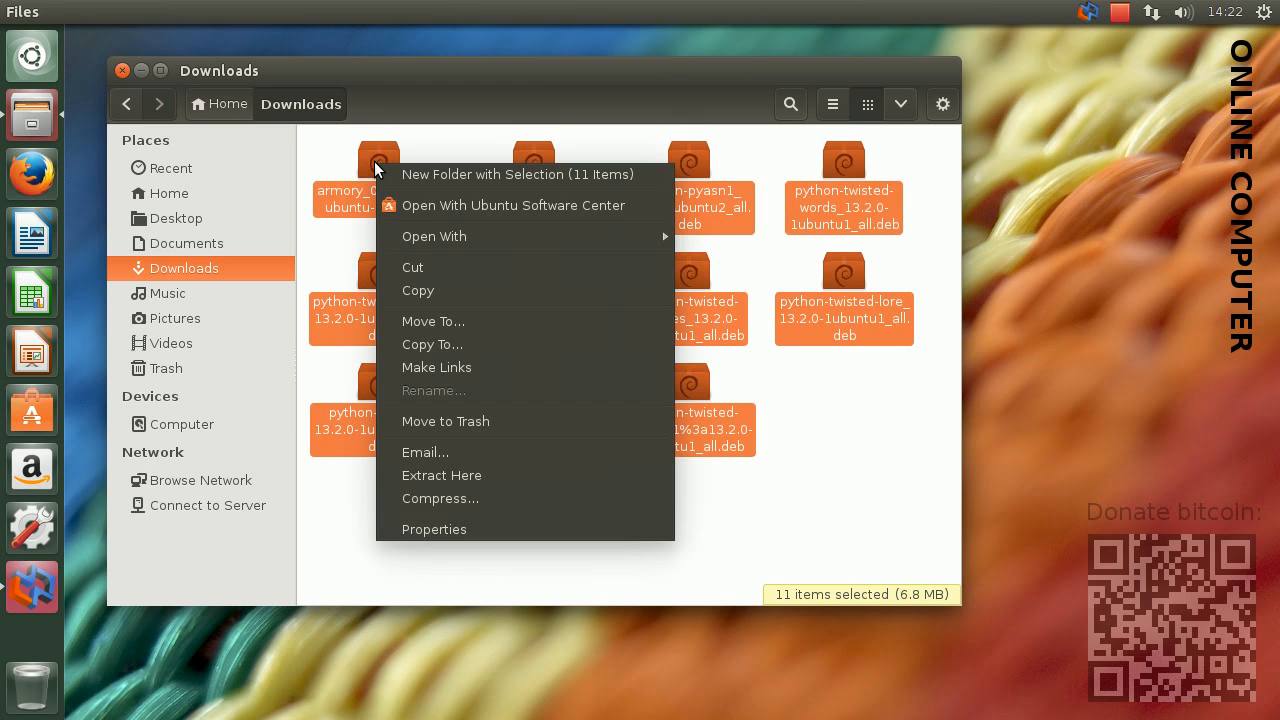
left_click(432, 292)
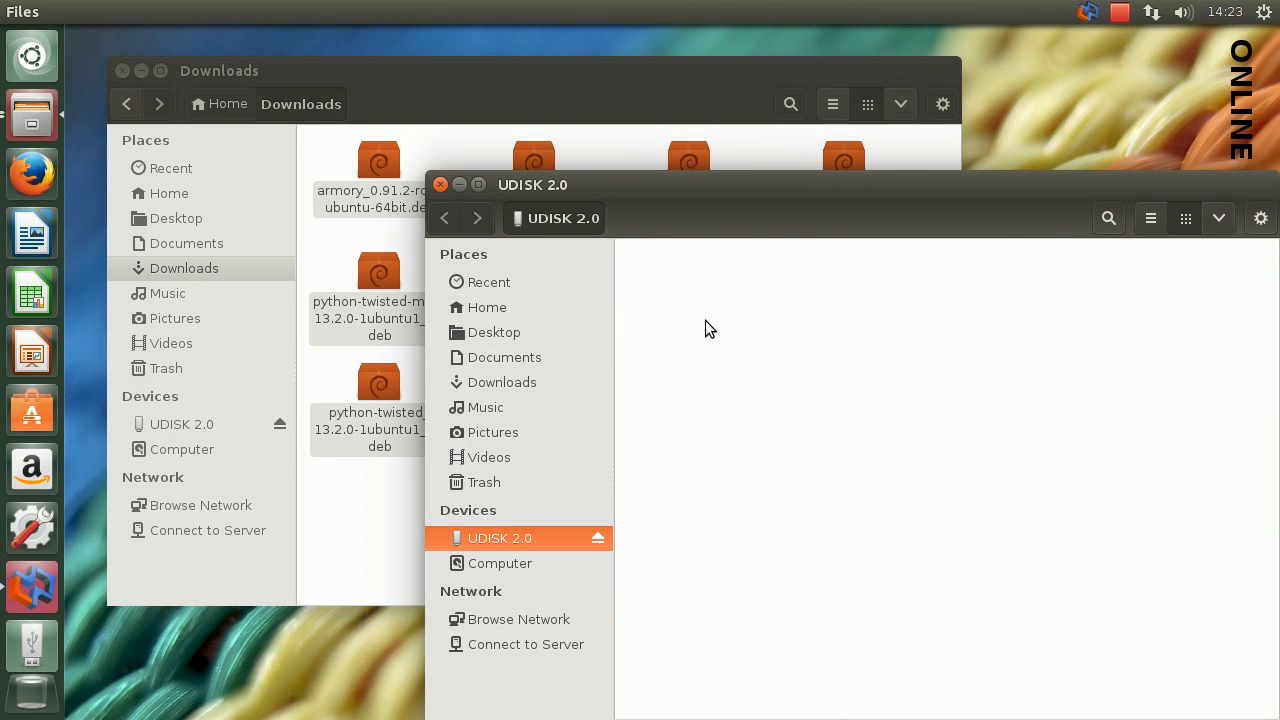
Paste the copied packages onto the UDISK 2.0 drive and close the Downloads window
right_click(709, 347)
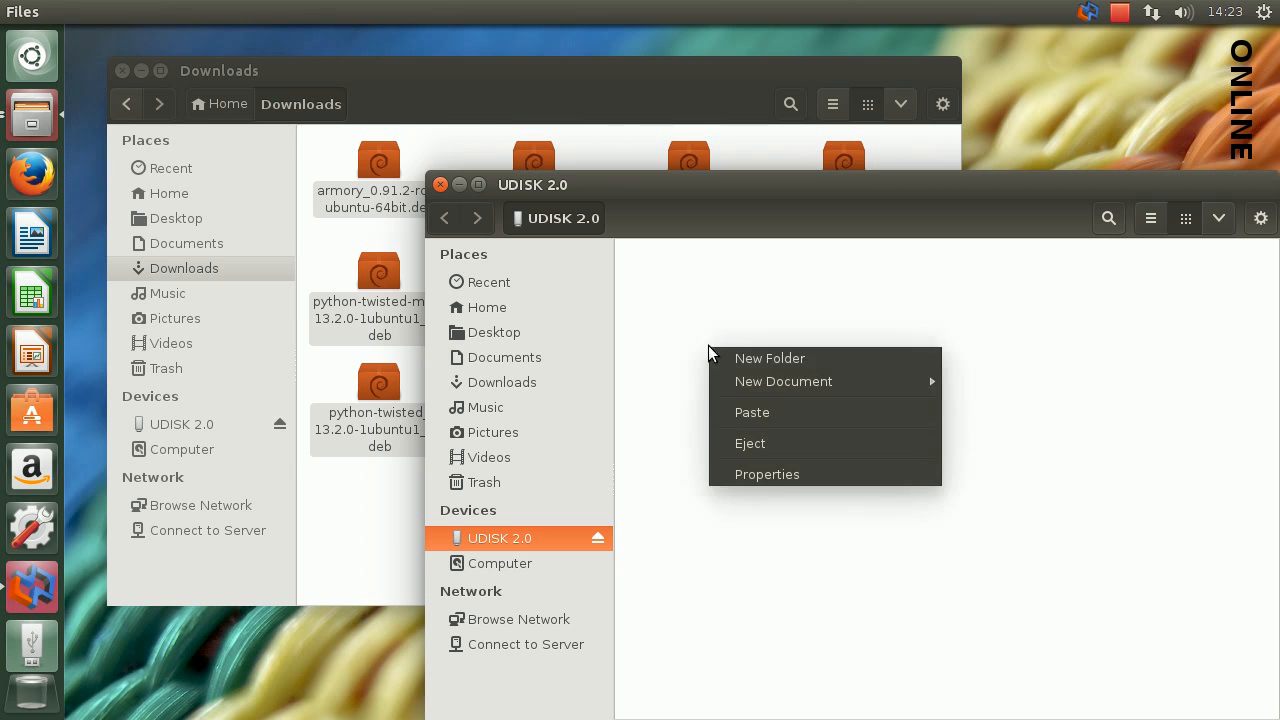
left_click(776, 413)
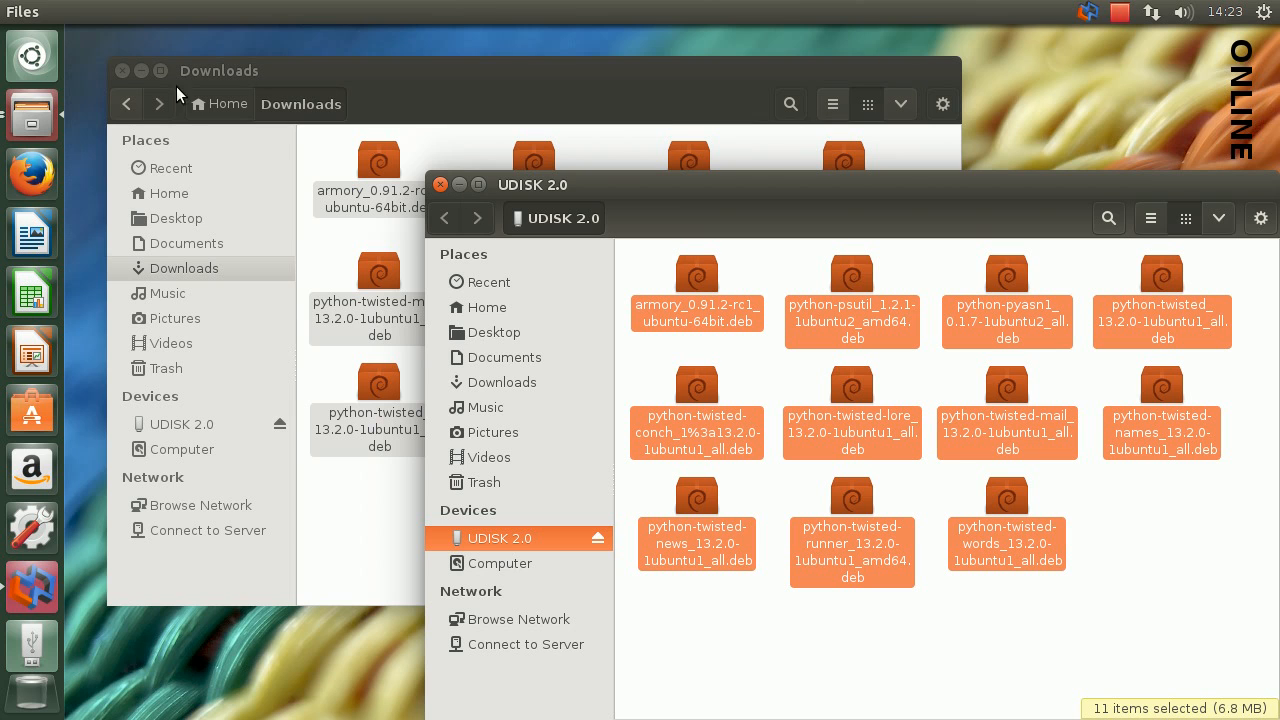
left_click(122, 71)
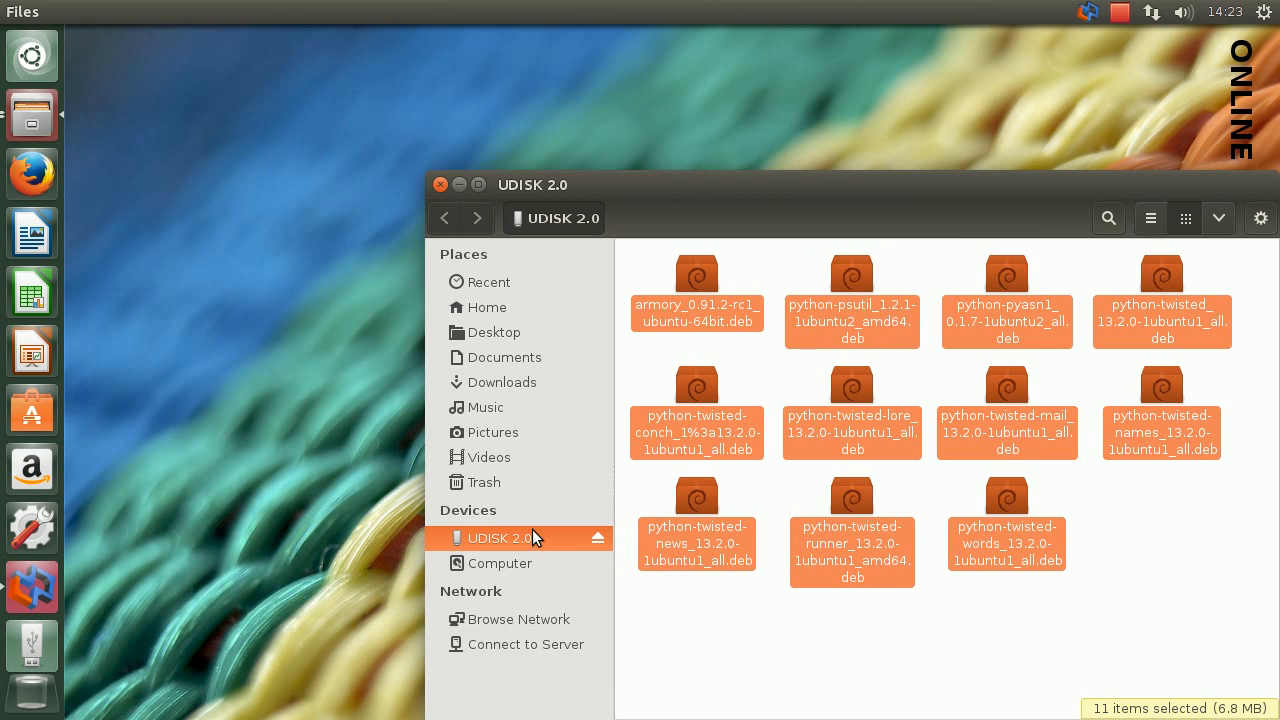
Eject the UDISK 2.0 drive and close the remaining file manager window
right_click(503, 540)
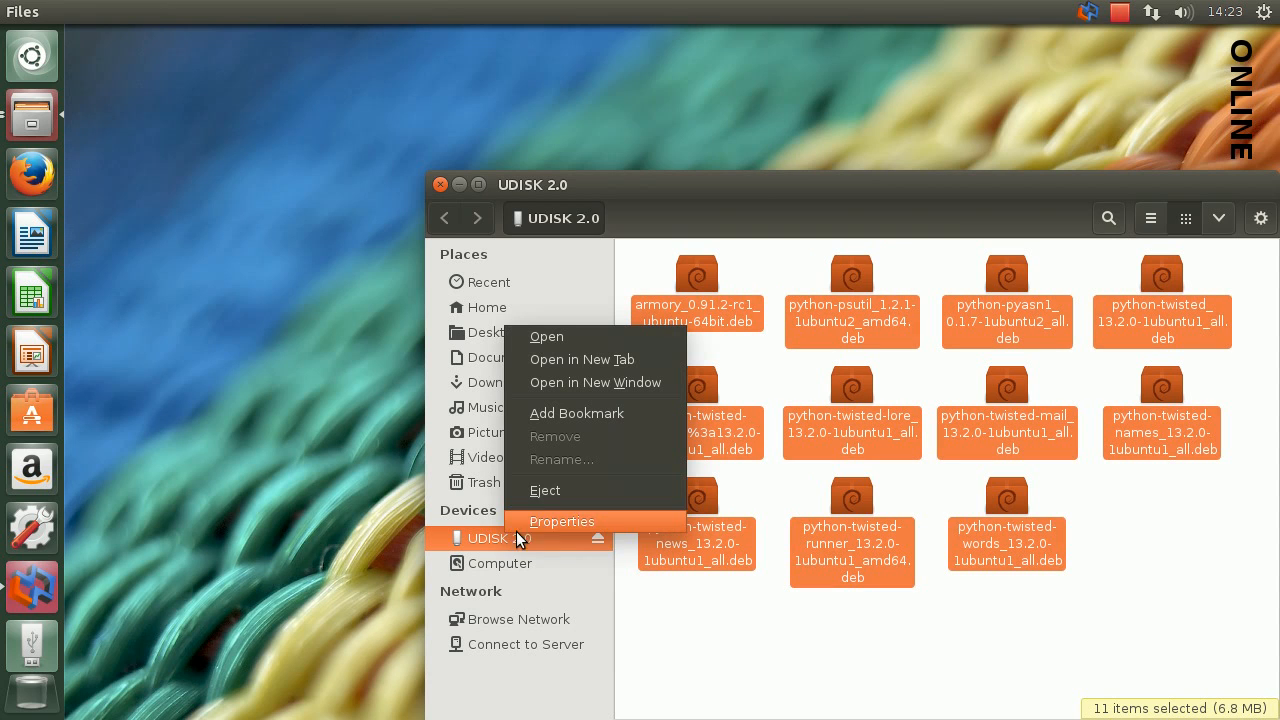
left_click(591, 488)
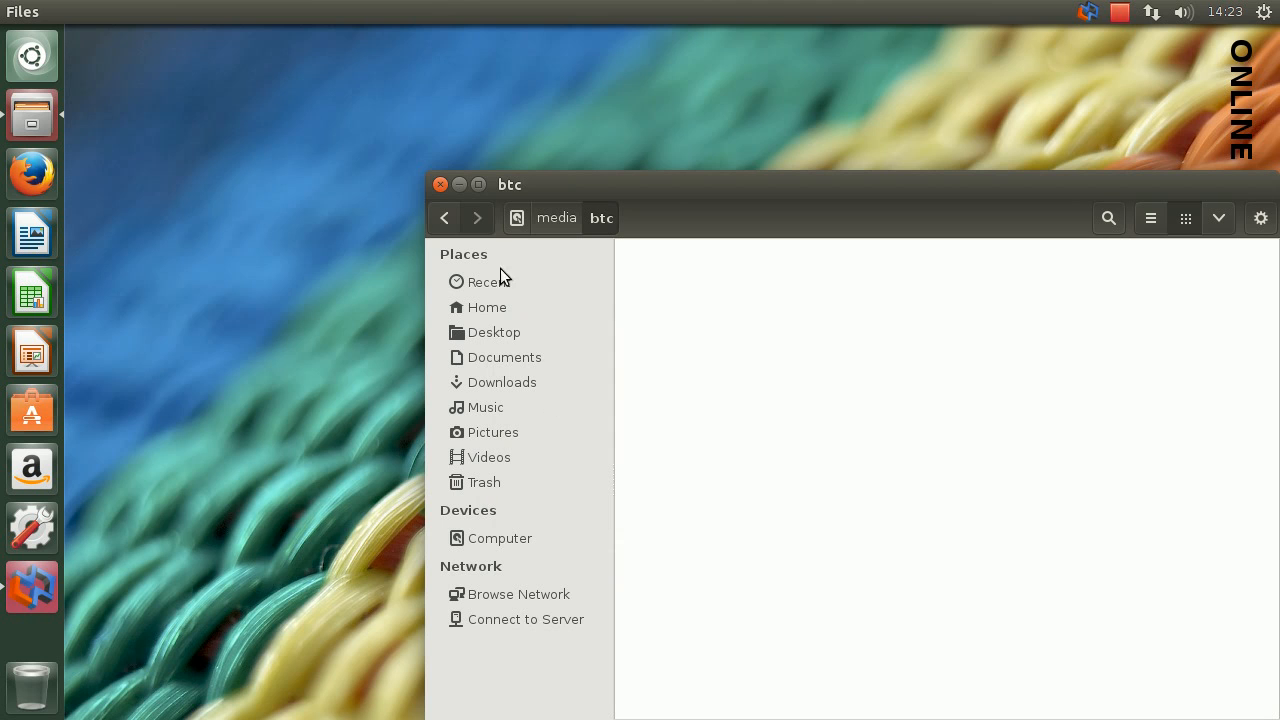
left_click(440, 185)
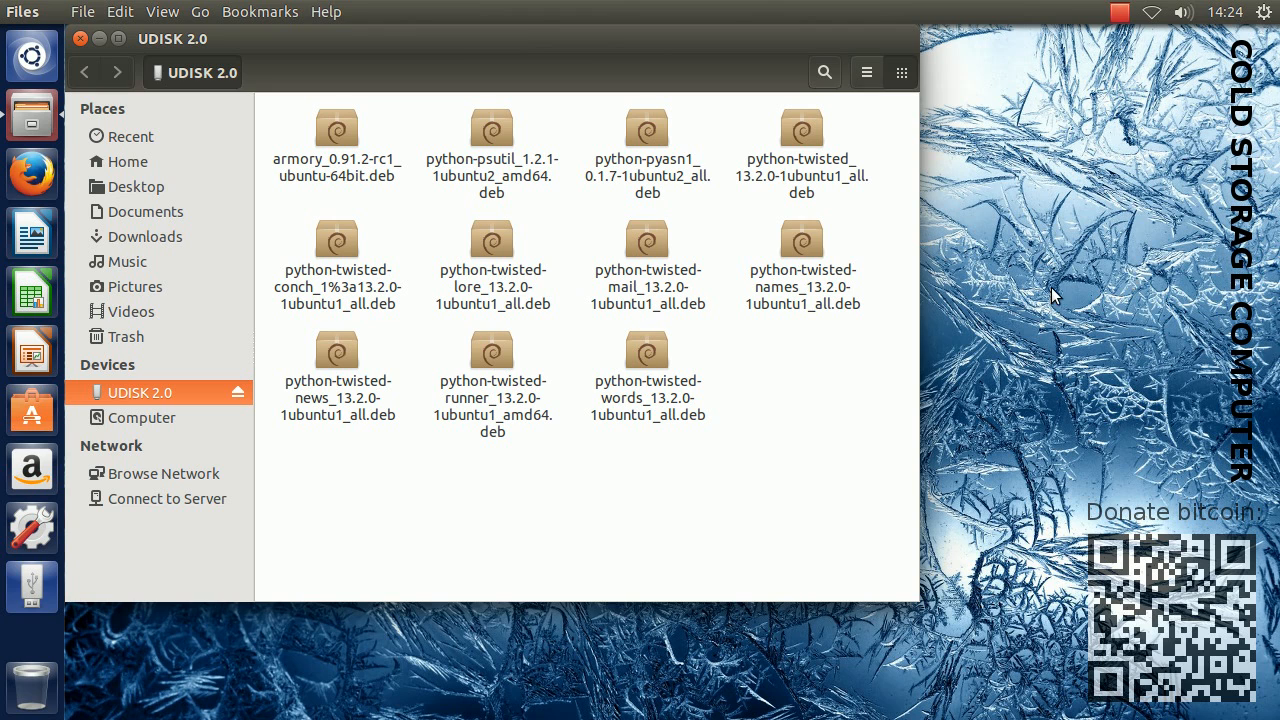
On the cold storage computer, move all the .deb packages from UDISK 2.0 to the Downloads folder and close the file manager
left_click_drag(860, 464, 322, 112)
right_click(336, 129)
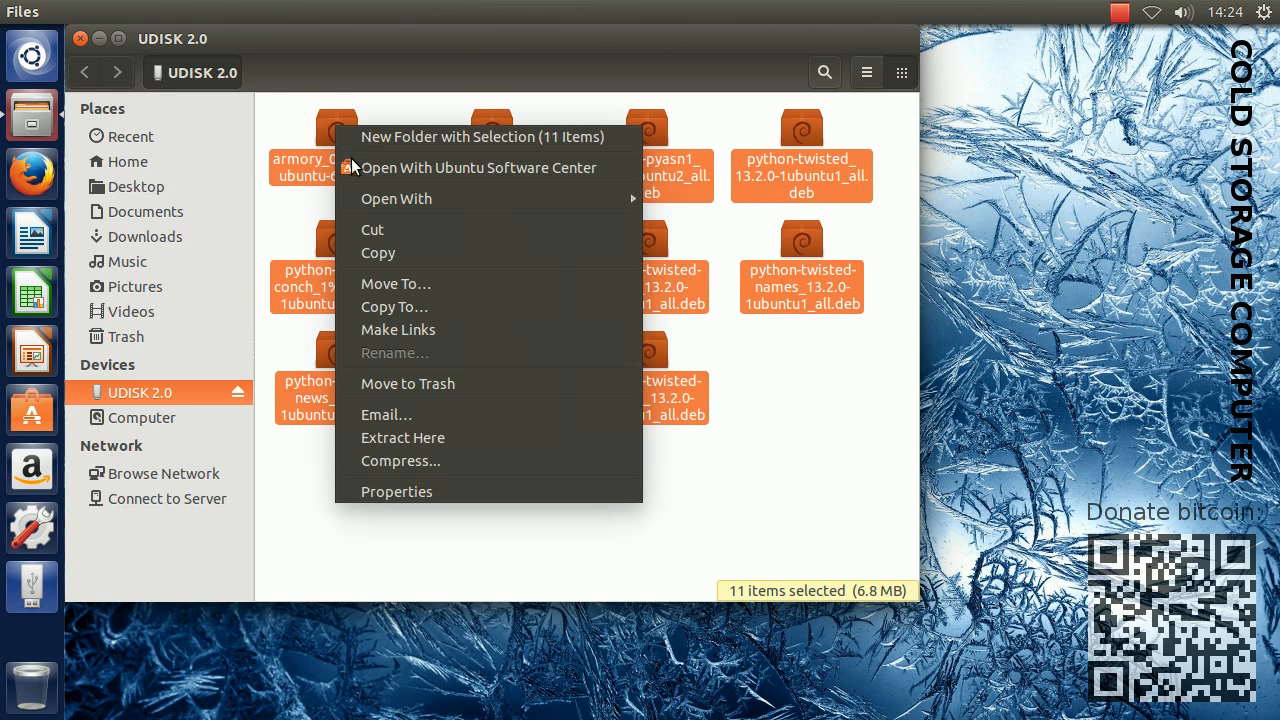
left_click(395, 231)
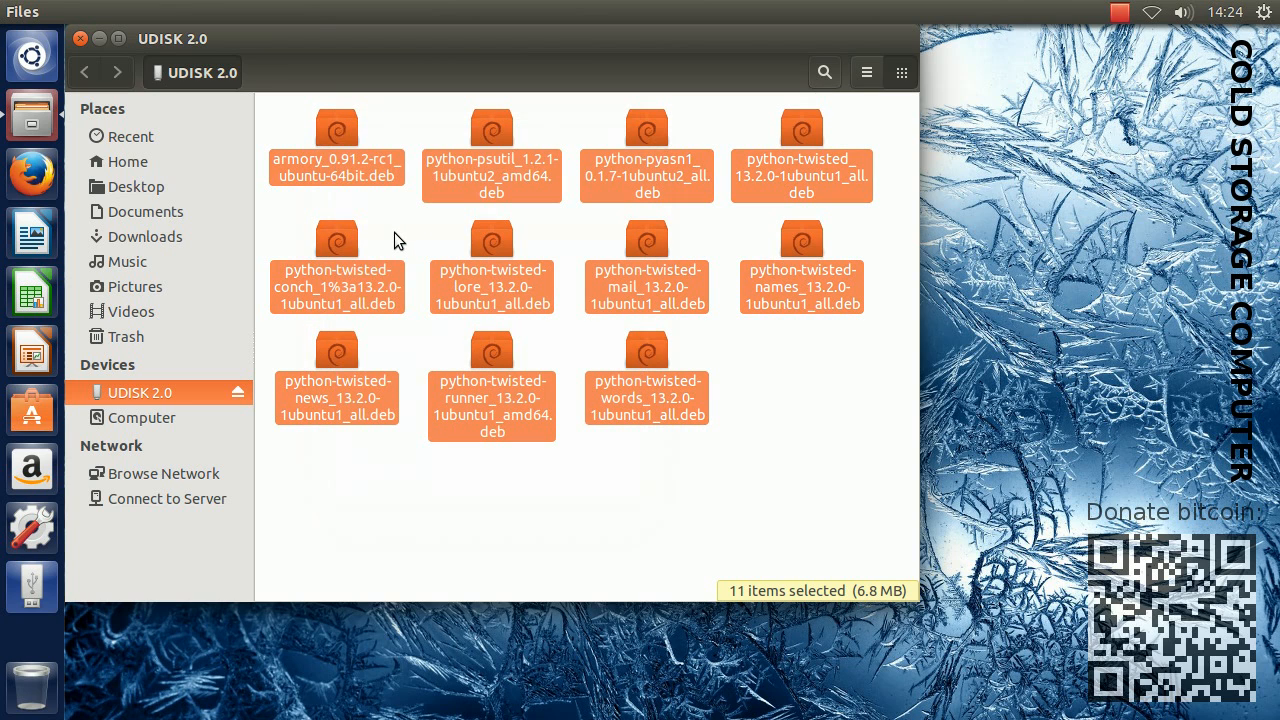
left_click(152, 237)
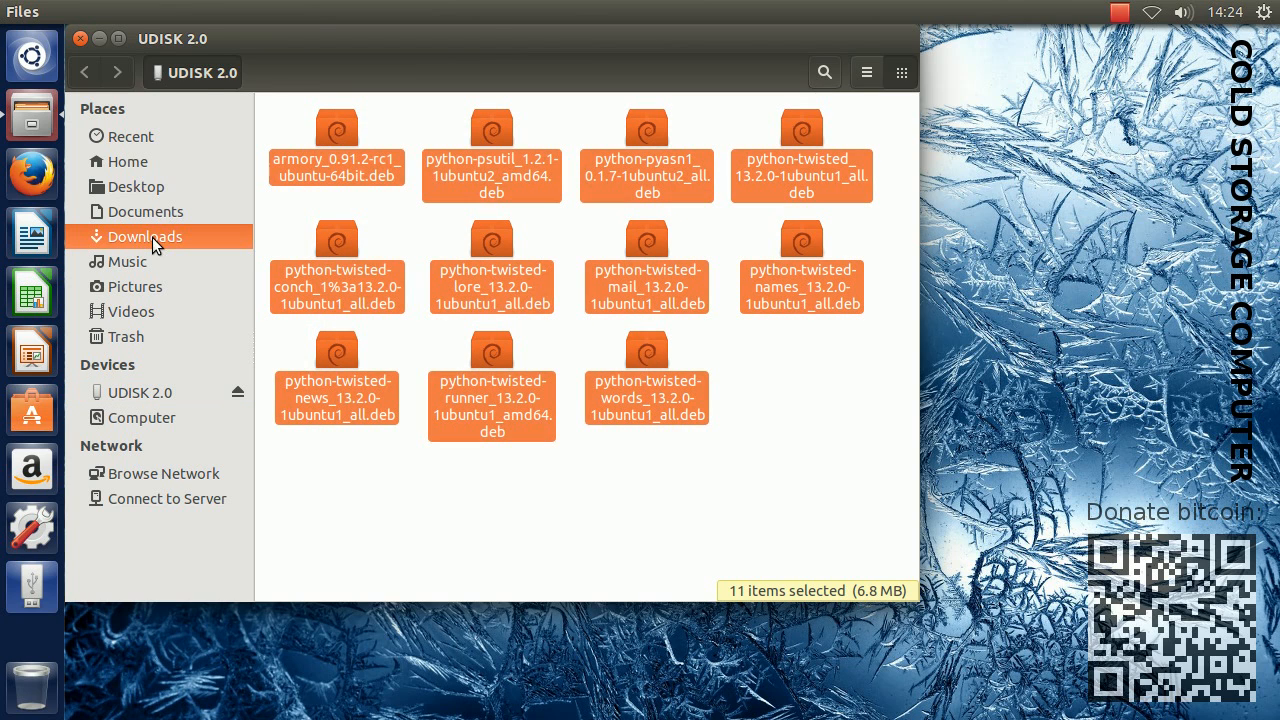
right_click(328, 208)
left_click(421, 274)
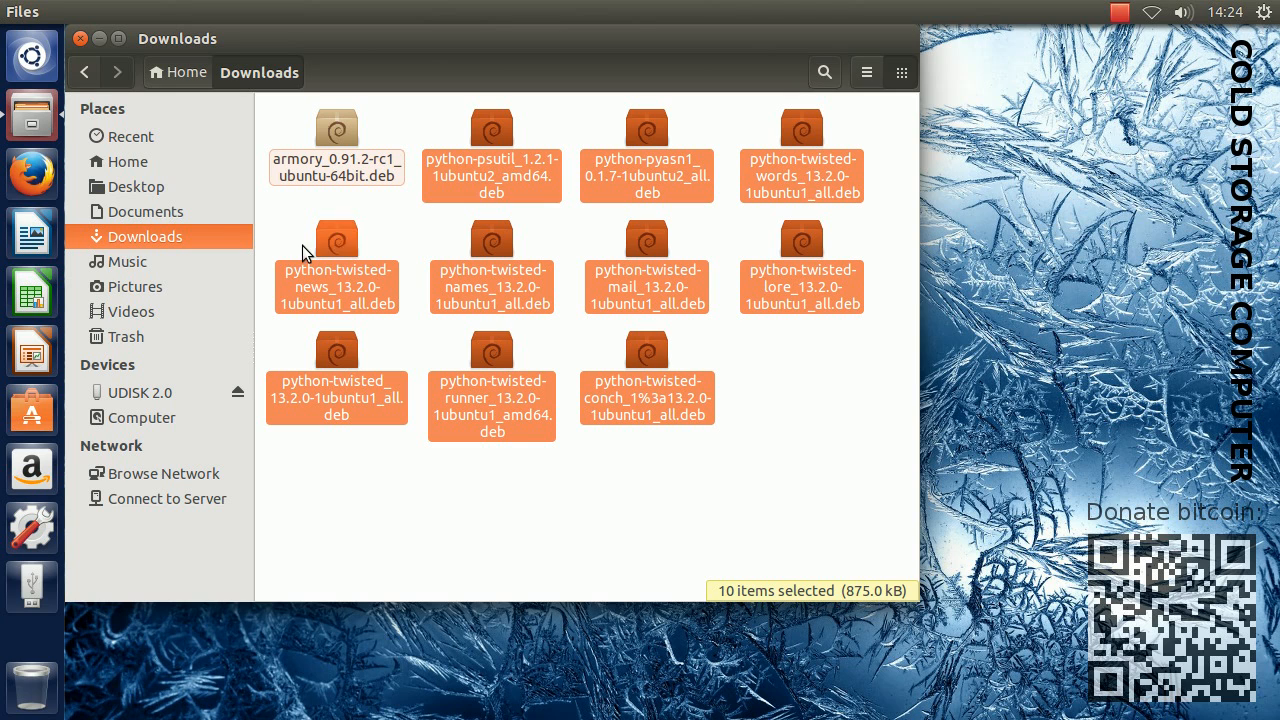
left_click(80, 40)
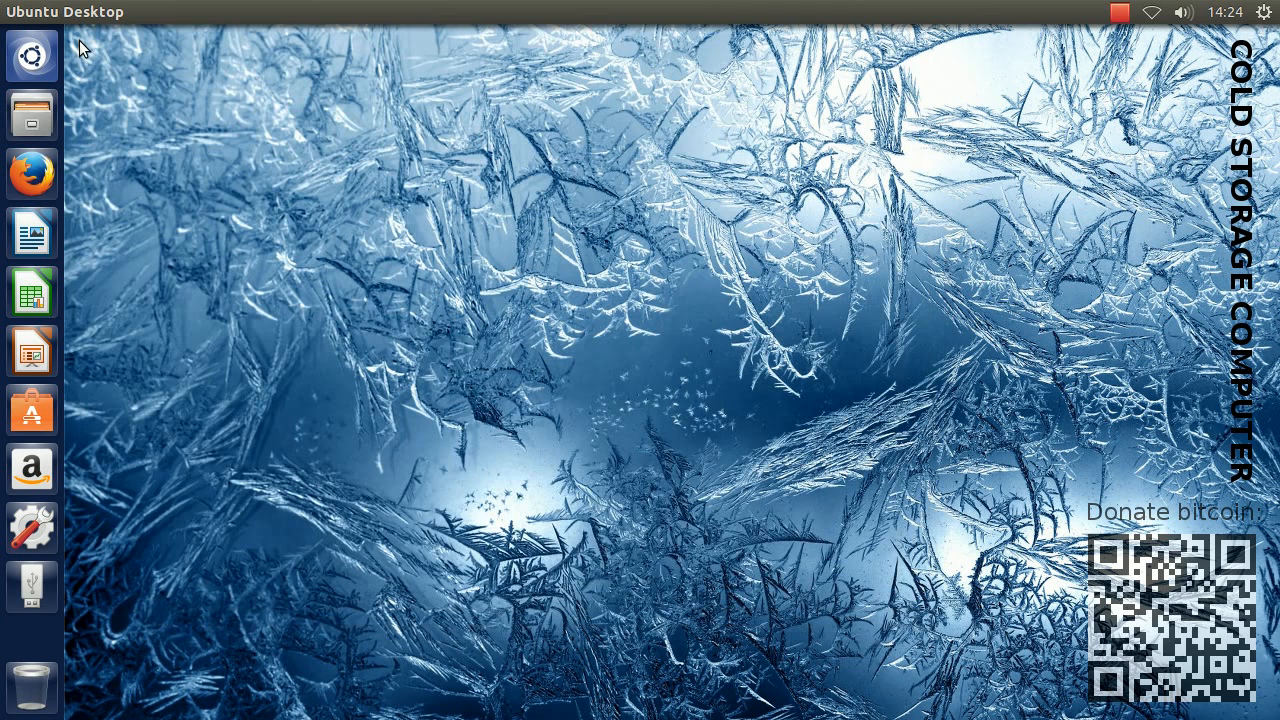
Search for "term" to open a Terminal on the cold storage computer, and widen its window
left_click(44, 54)
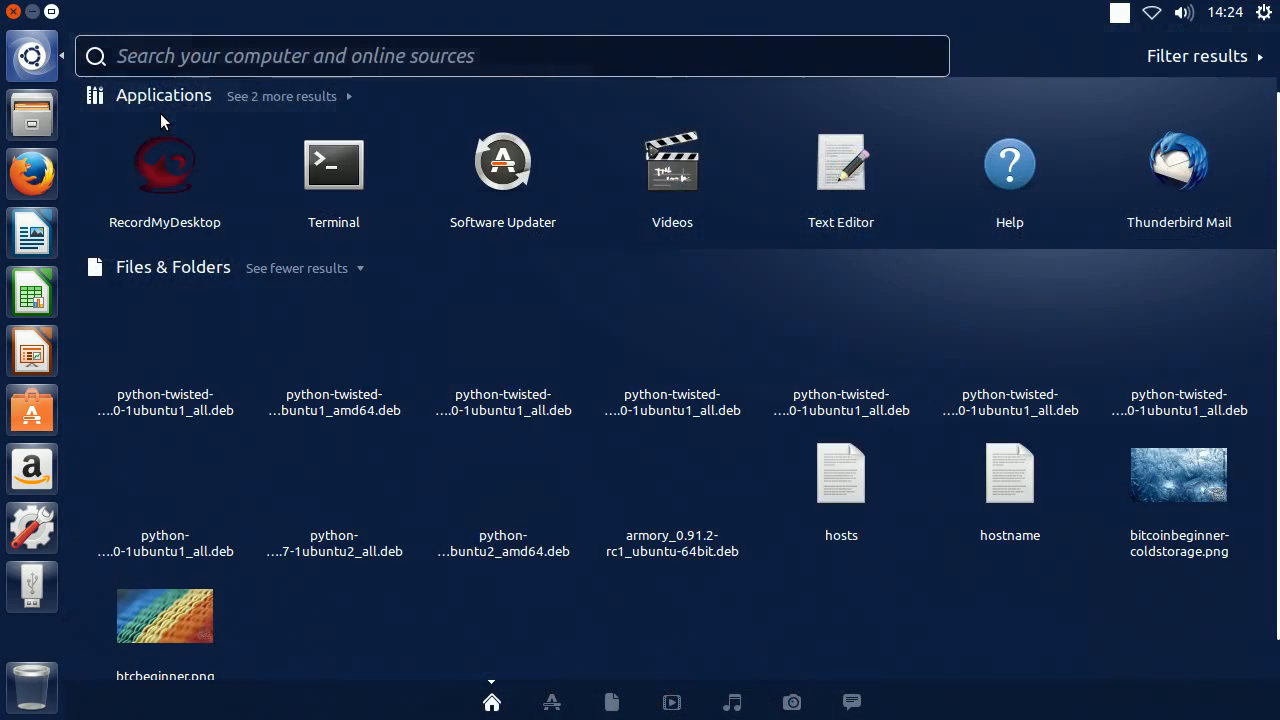
type("term")
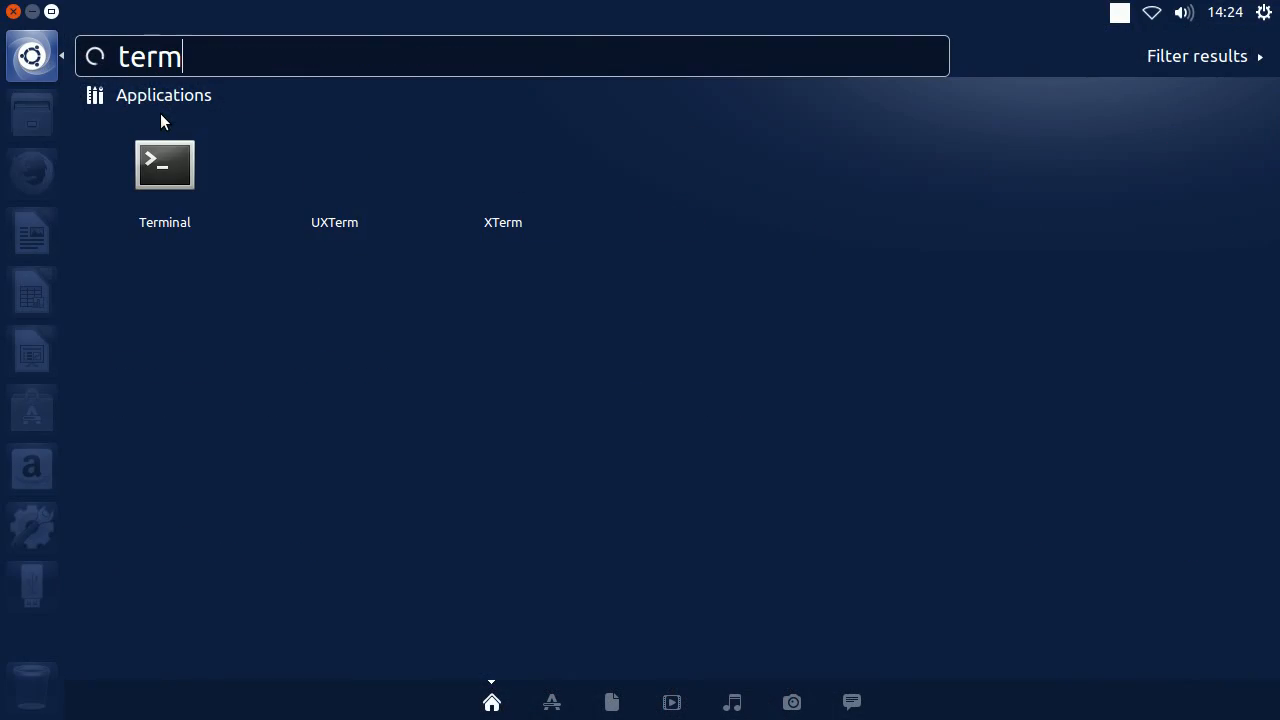
left_click(173, 176)
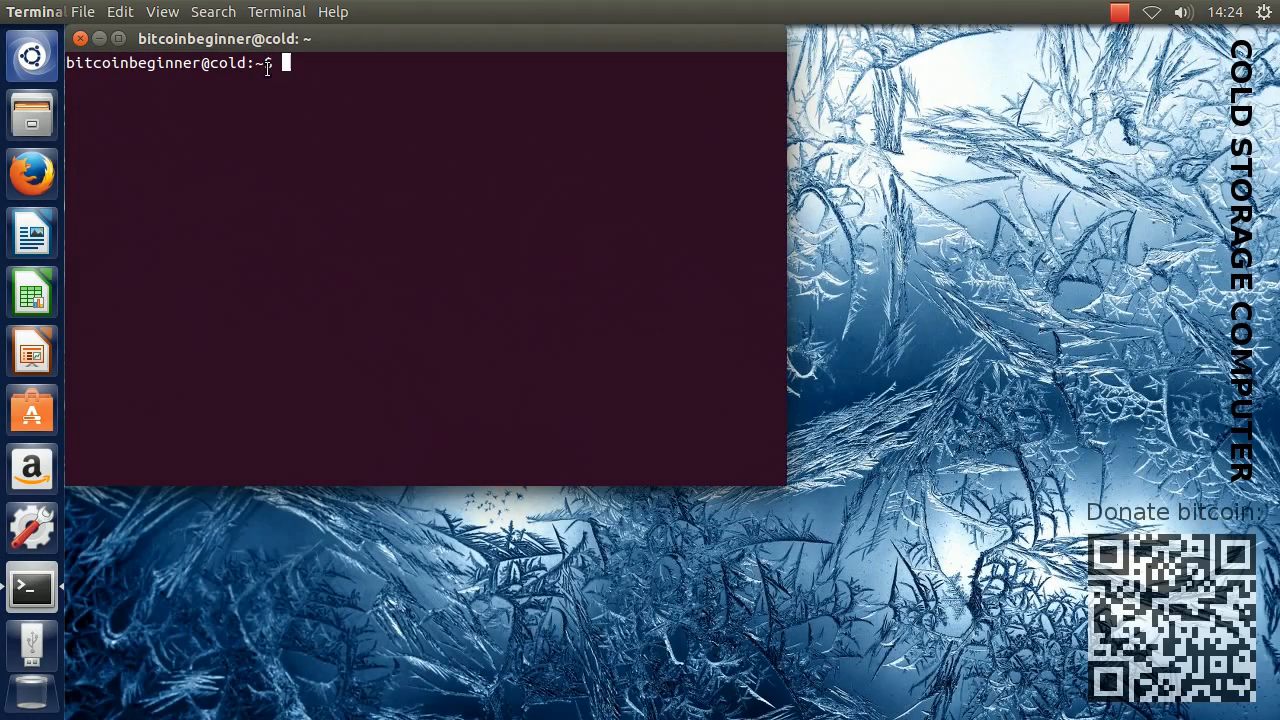
mouse_move(276, 38)
left_mouse_down()
mouse_move(289, 54)
mouse_move(314, 52)
mouse_move(282, 54)
left_mouse_up()
left_click_drag(796, 193, 1000, 189)
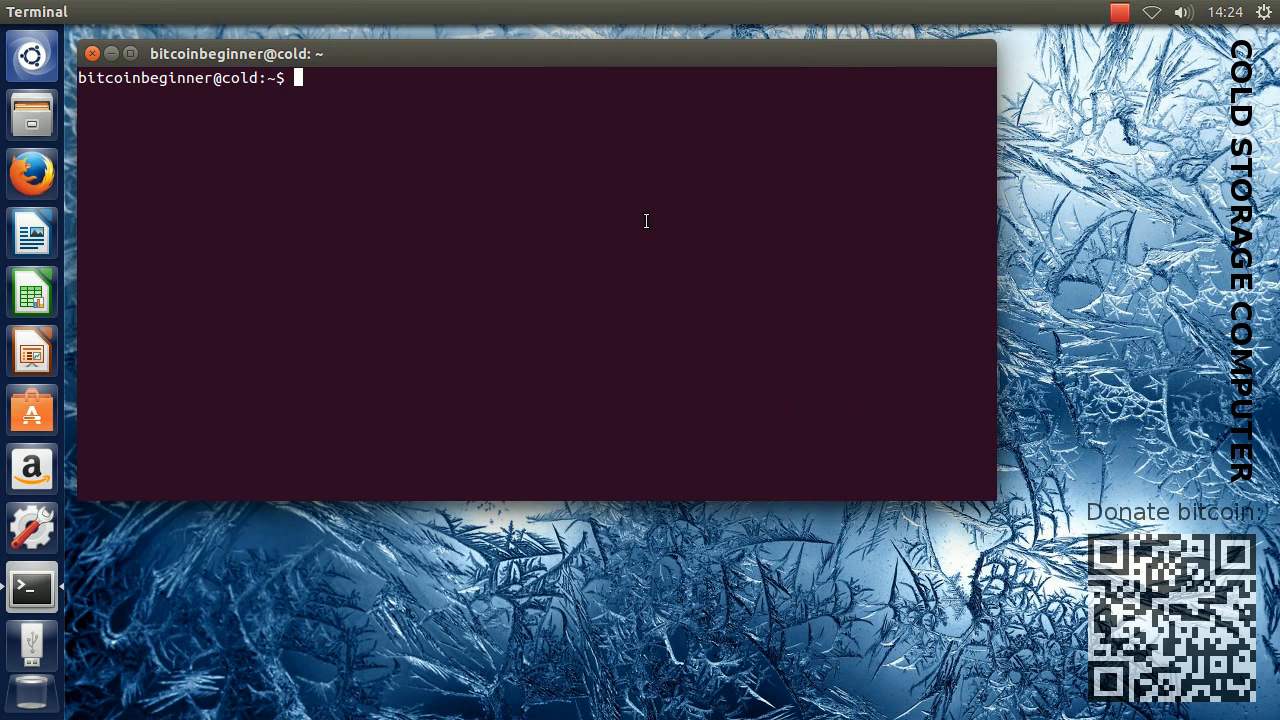
Change the terminal's working directory to Downloads
type("cd Down")
key("Tab")
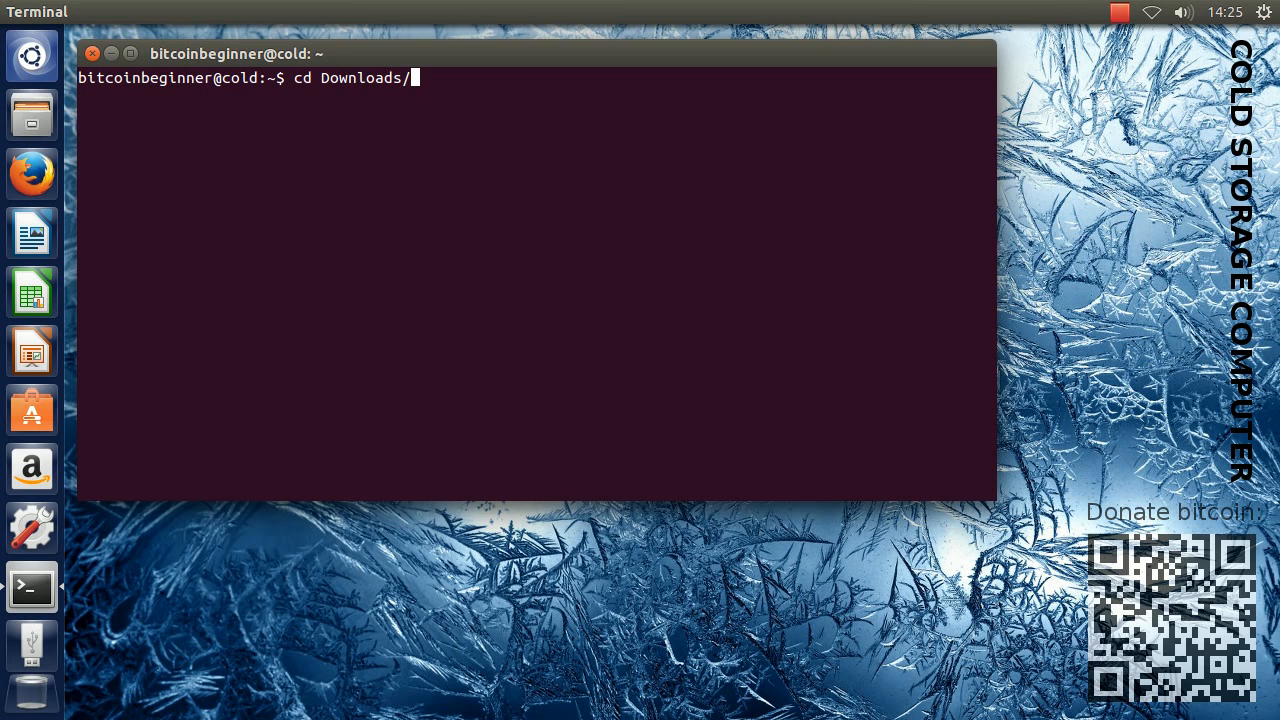
key("Return")
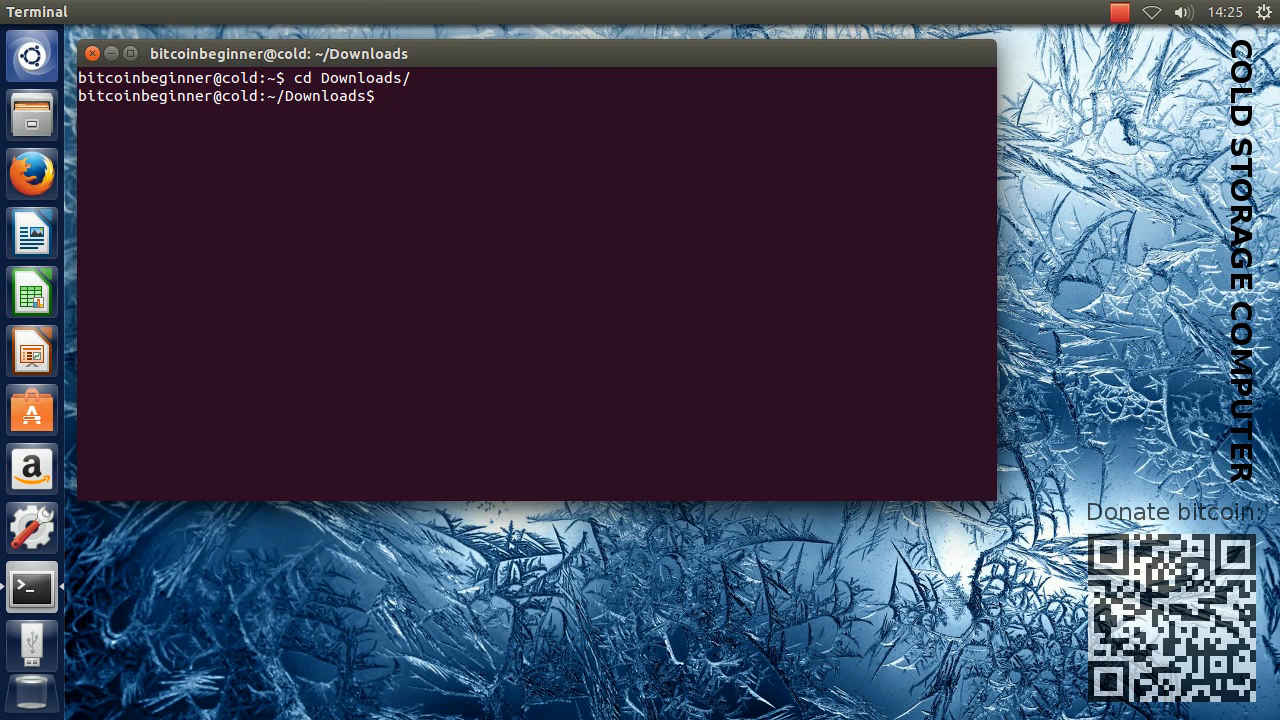
Run sudo dpkg -i *.deb to install every package in the Downloads folder
type("sudo dpkg -i *")
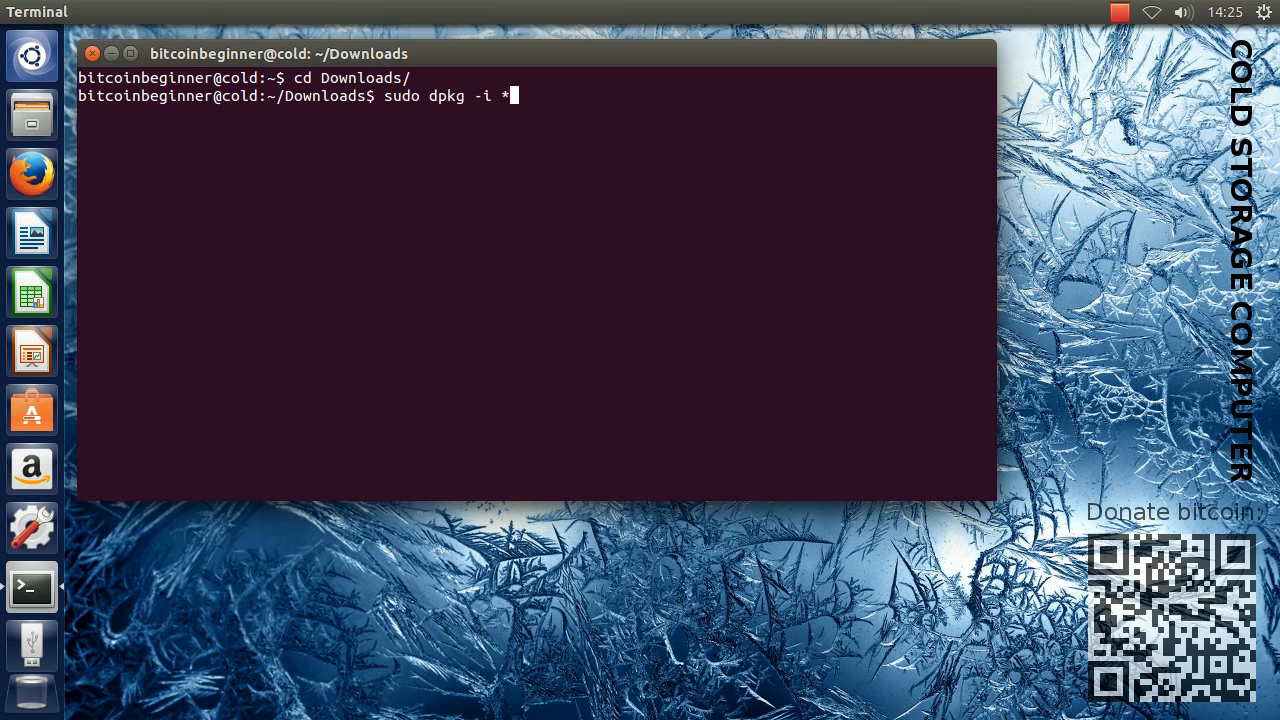
type(".deb")
key("Return")
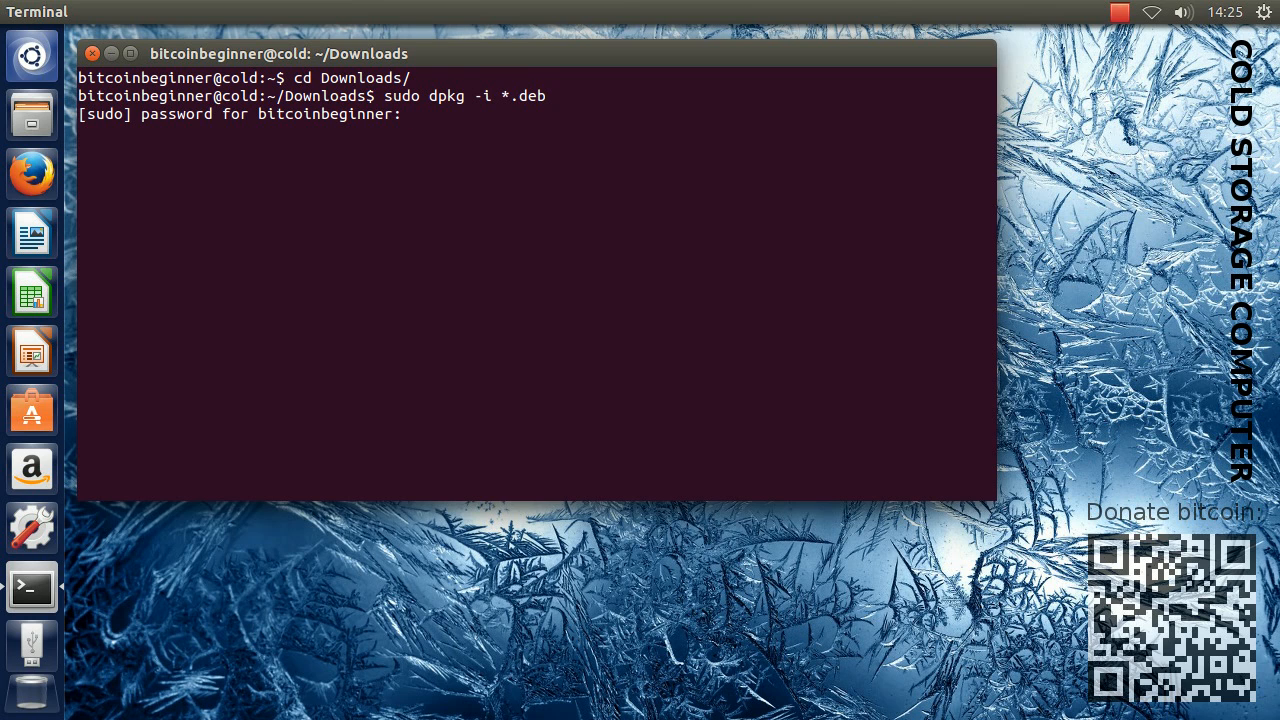
Enter the sudo password to authorize the package installation, and close the terminal once it finishes
key("Return")
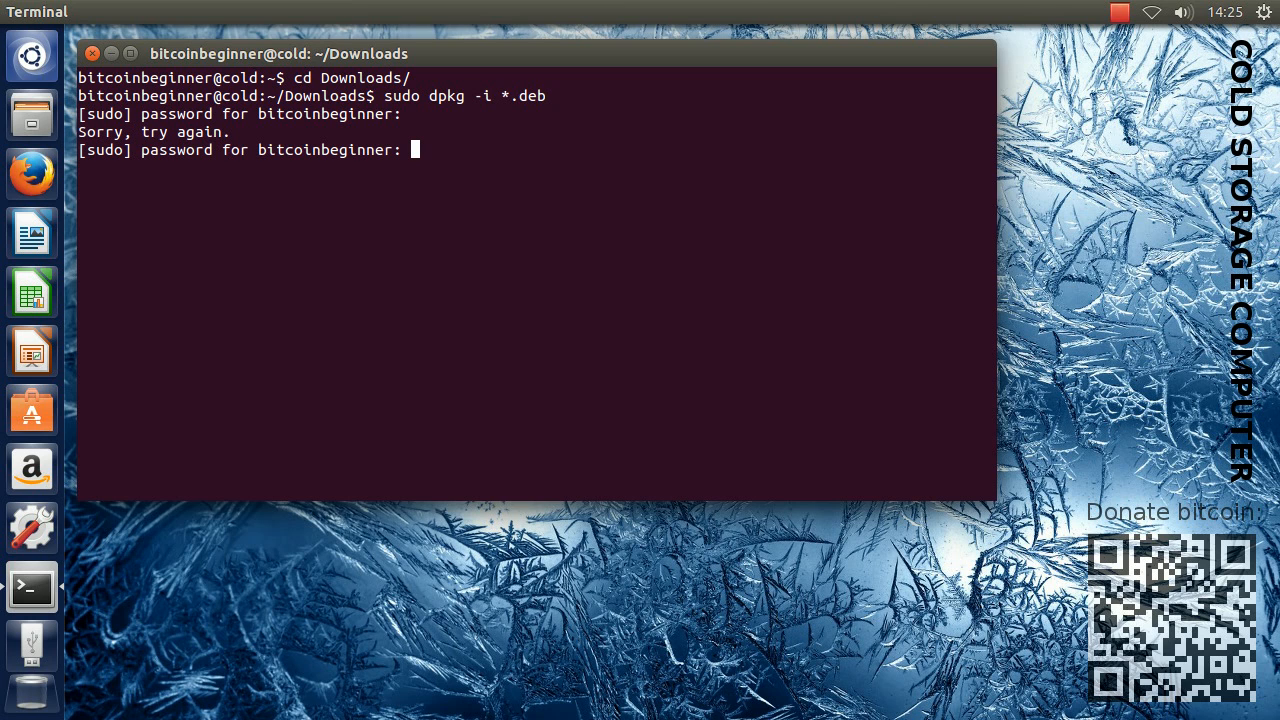
key("Return")
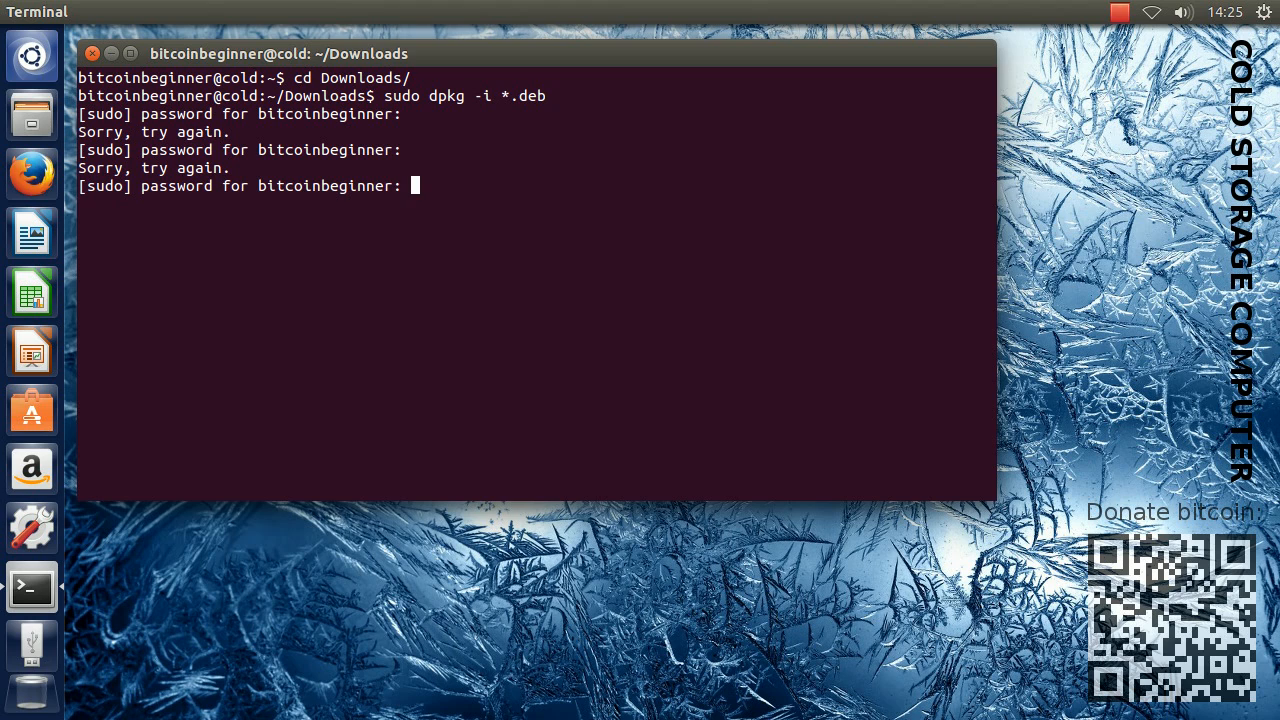
key("Return")
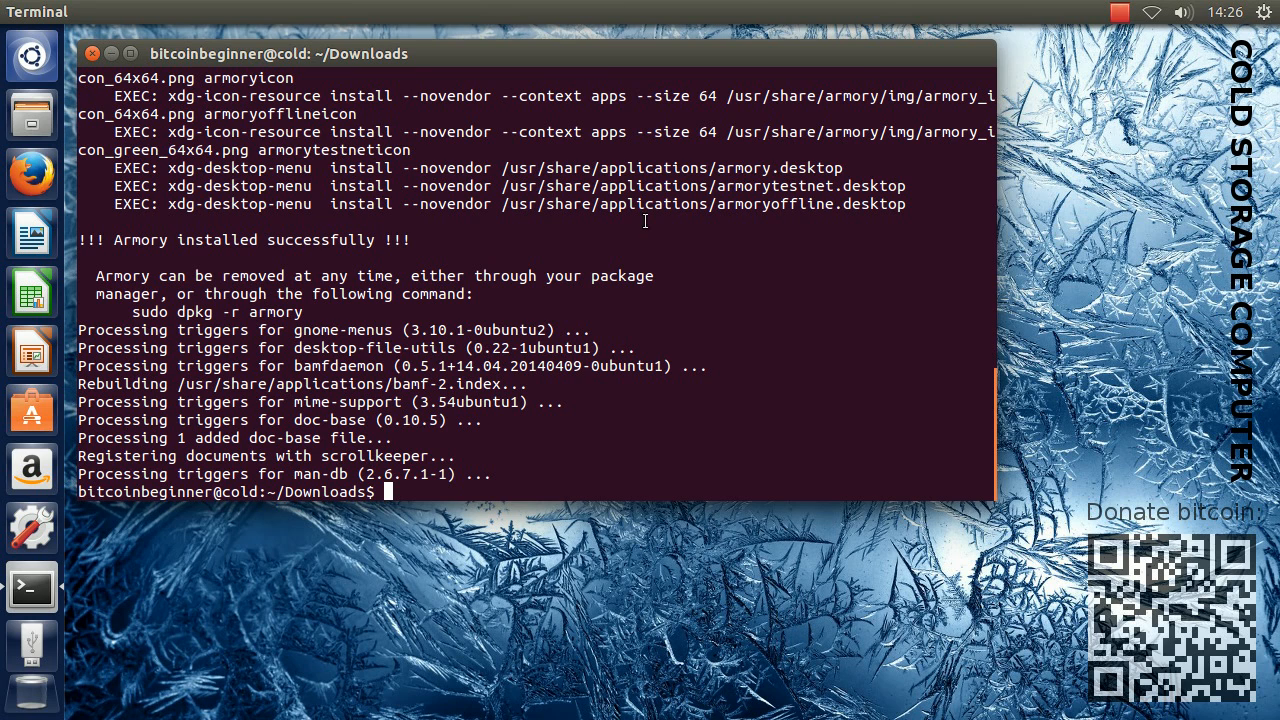
left_click(92, 54)
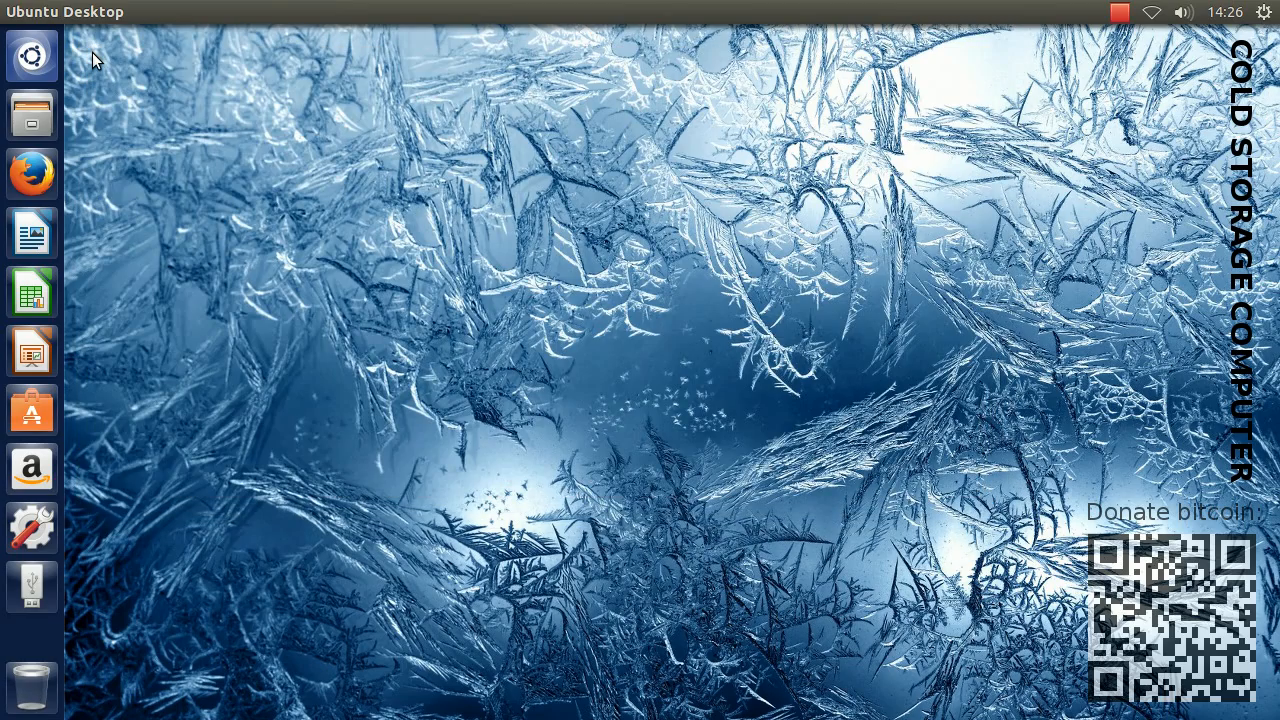
Search for "armory", launch Armory (Offline), and agree to and accept its license terms
left_click(33, 55)
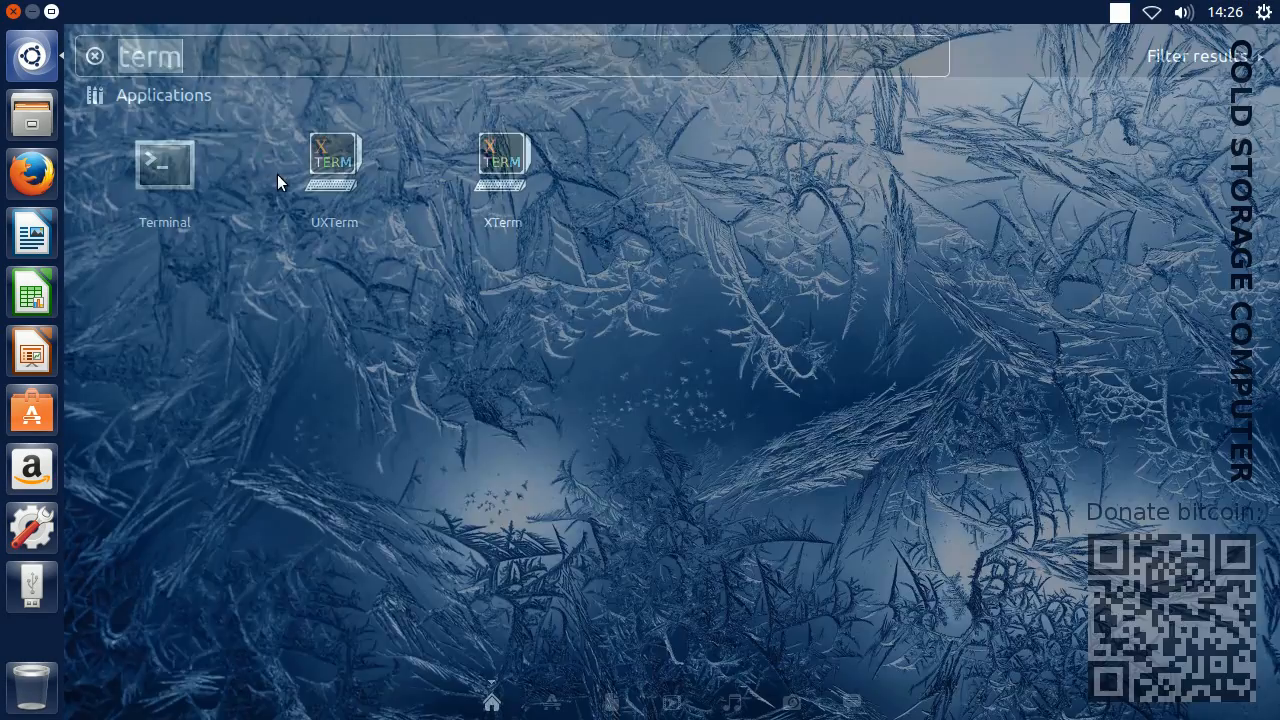
type("arm")
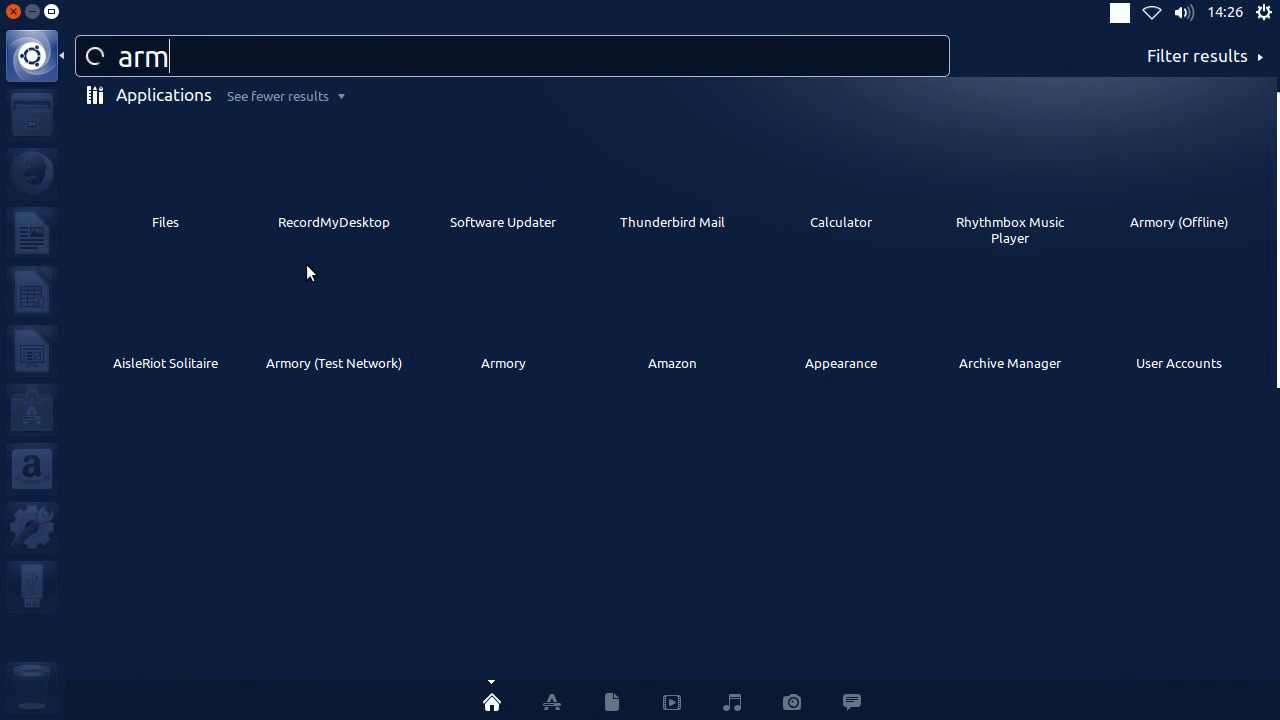
type("ory")
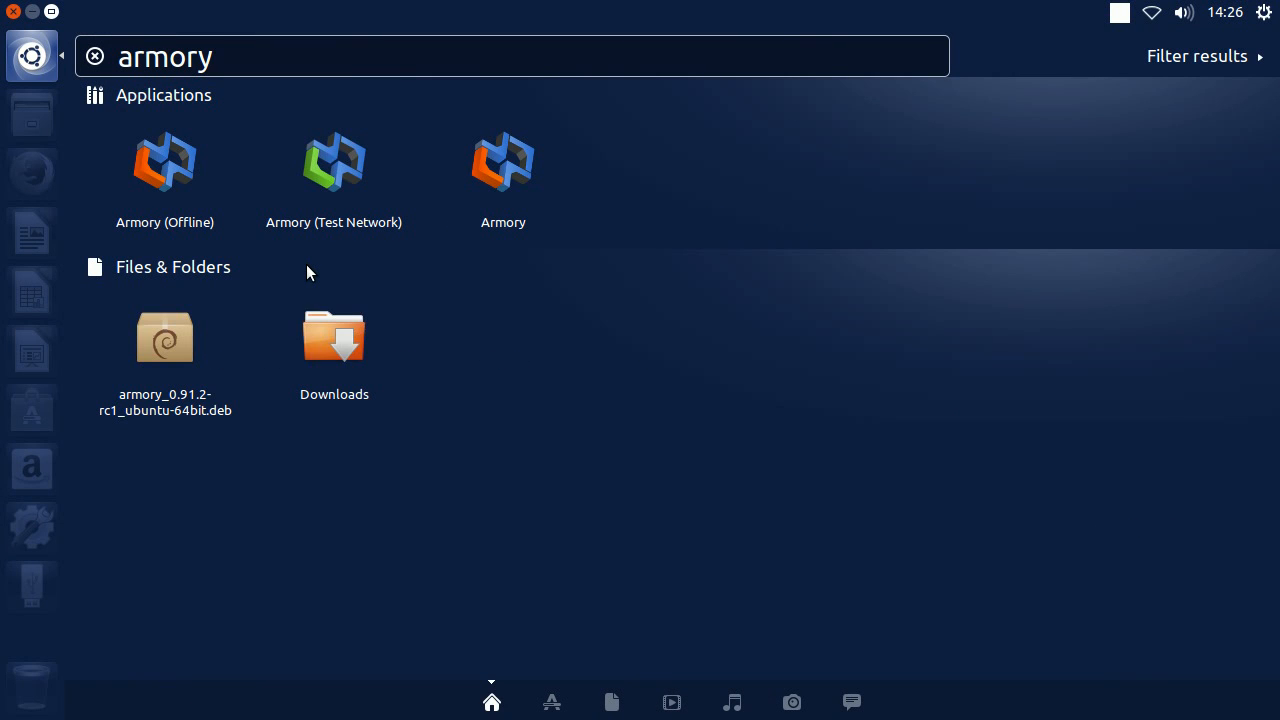
left_click(173, 173)
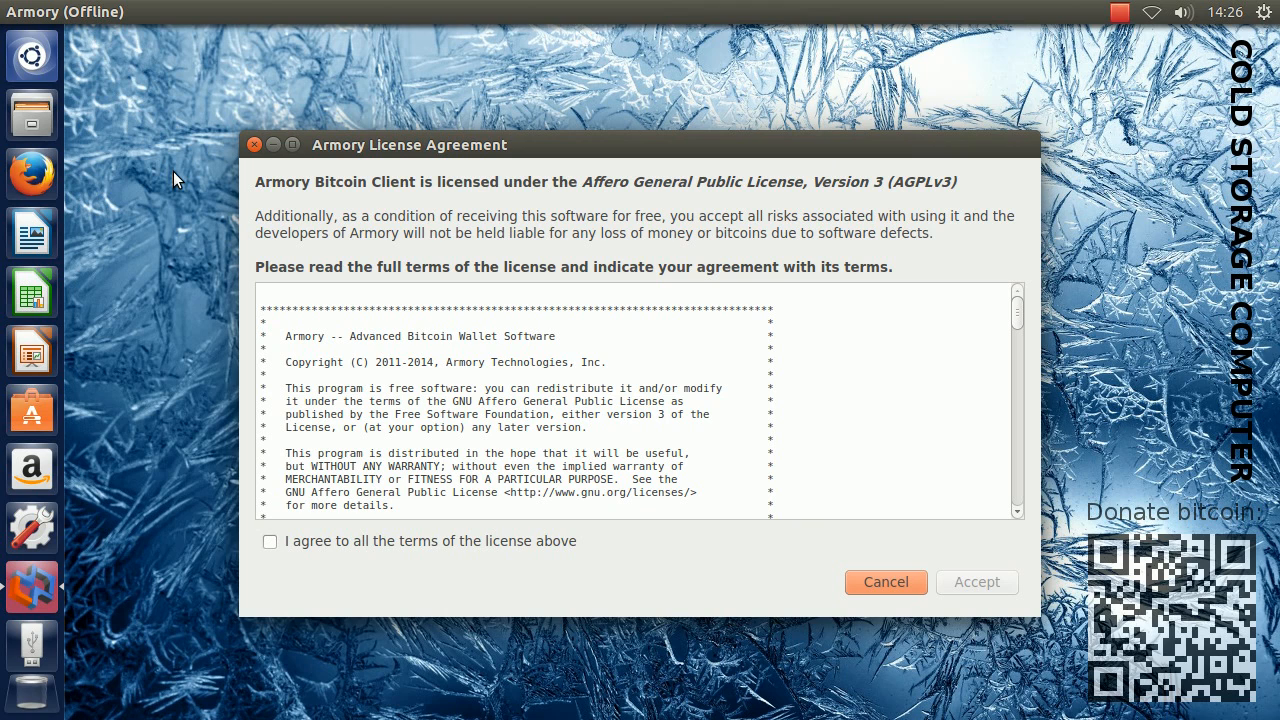
left_click(411, 546)
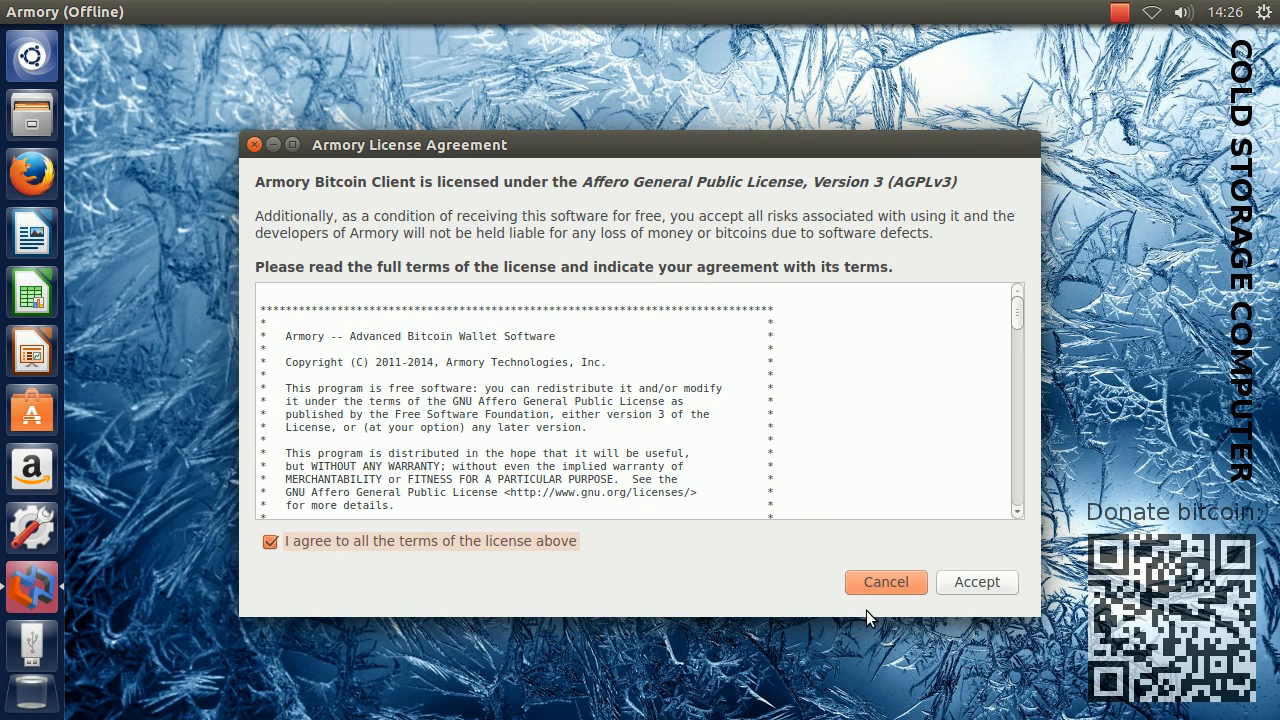
left_click(980, 586)
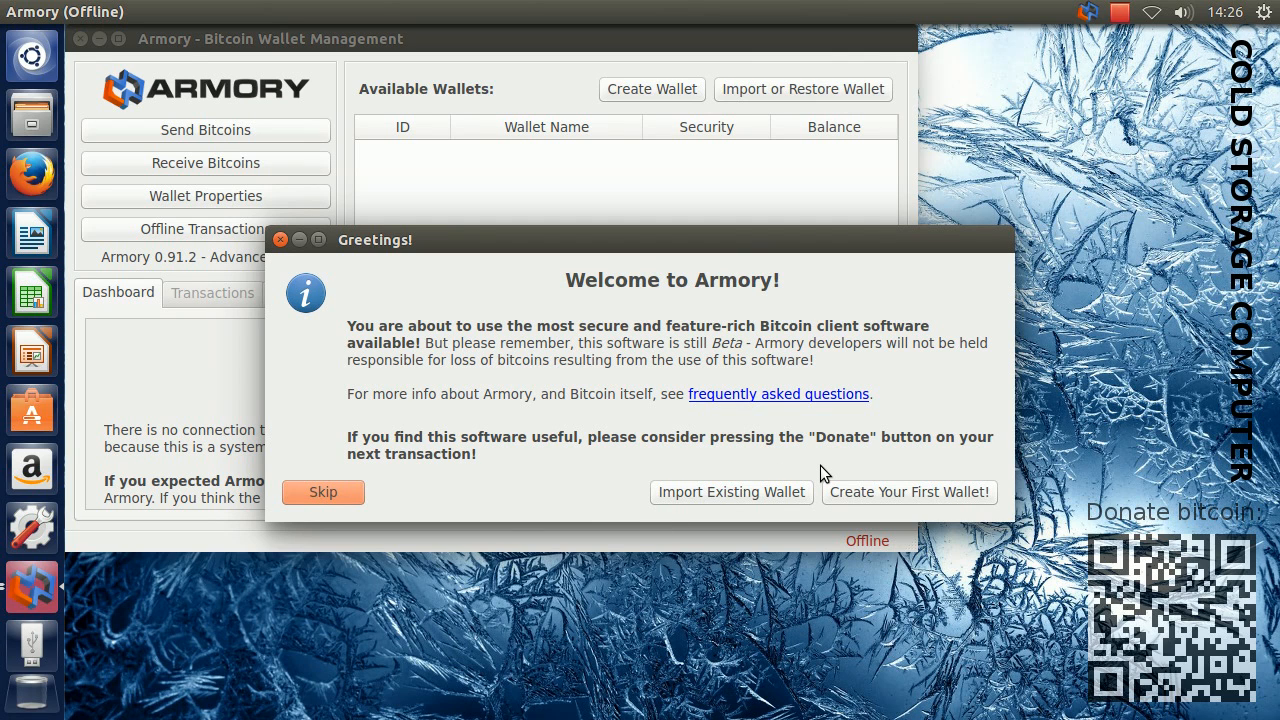
Start creating the first wallet and name it Cold Wallet
left_click(892, 495)
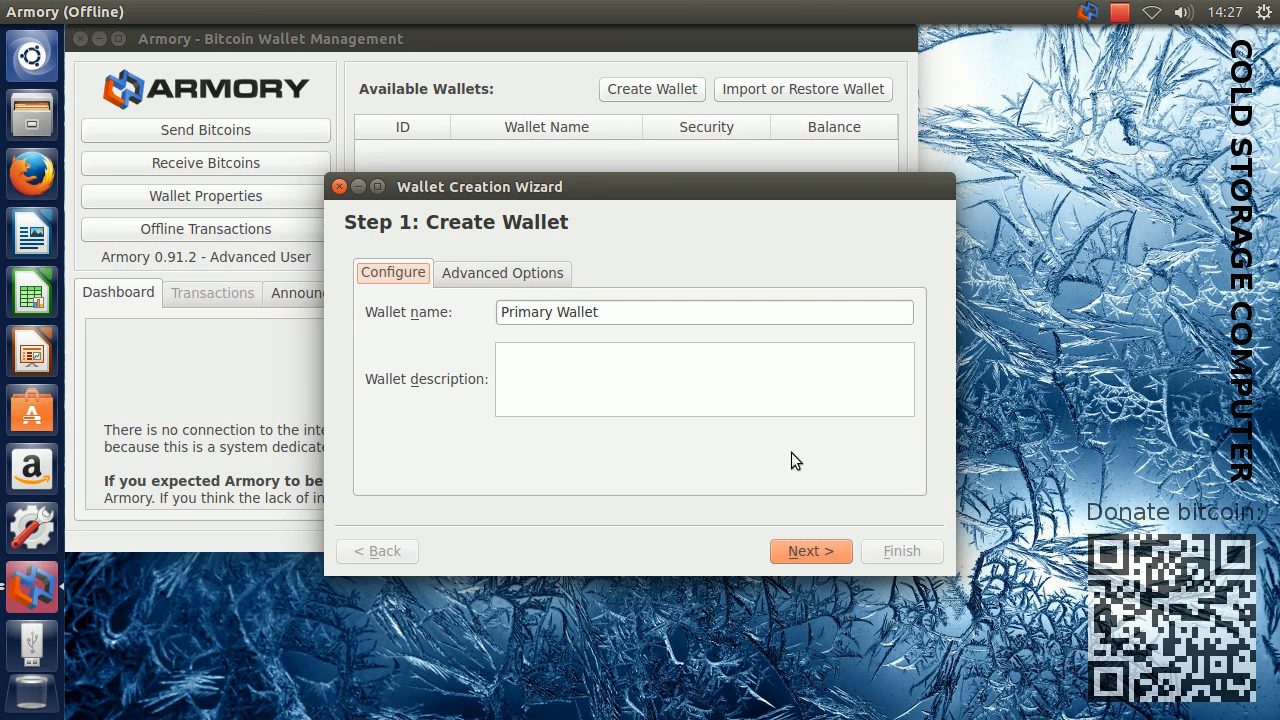
left_click_drag(553, 311, 460, 316)
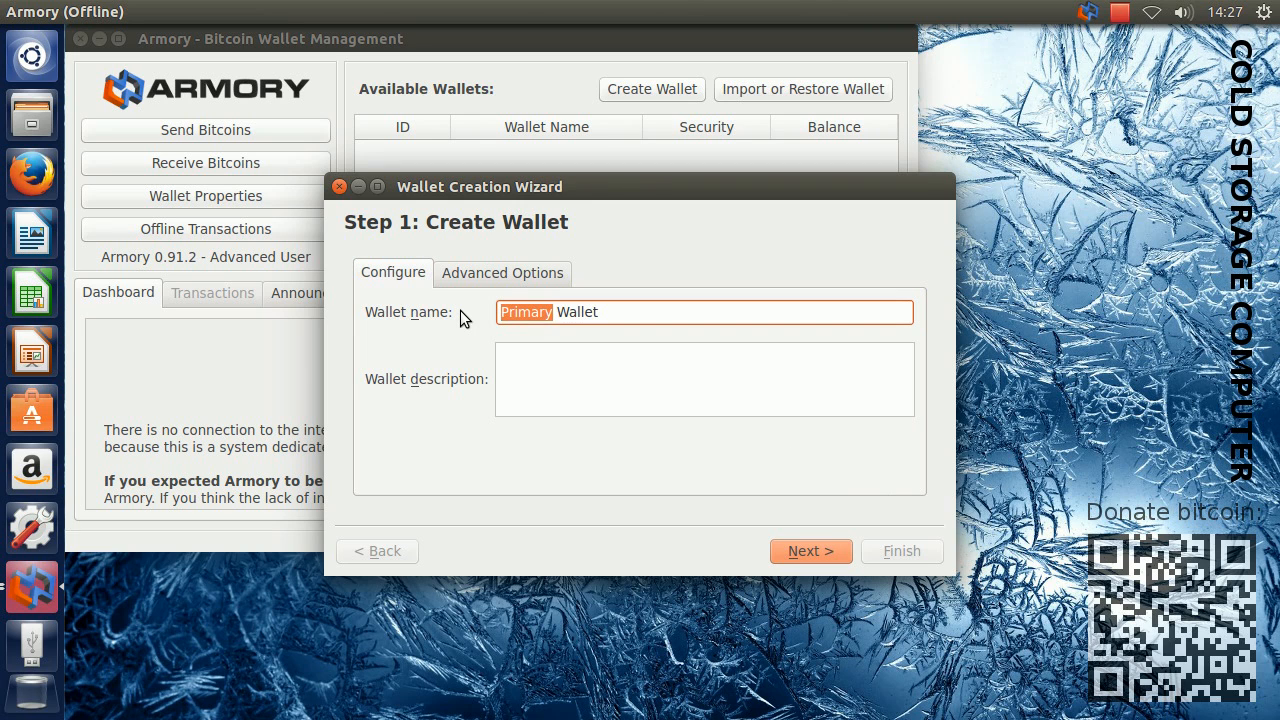
type("Cold")
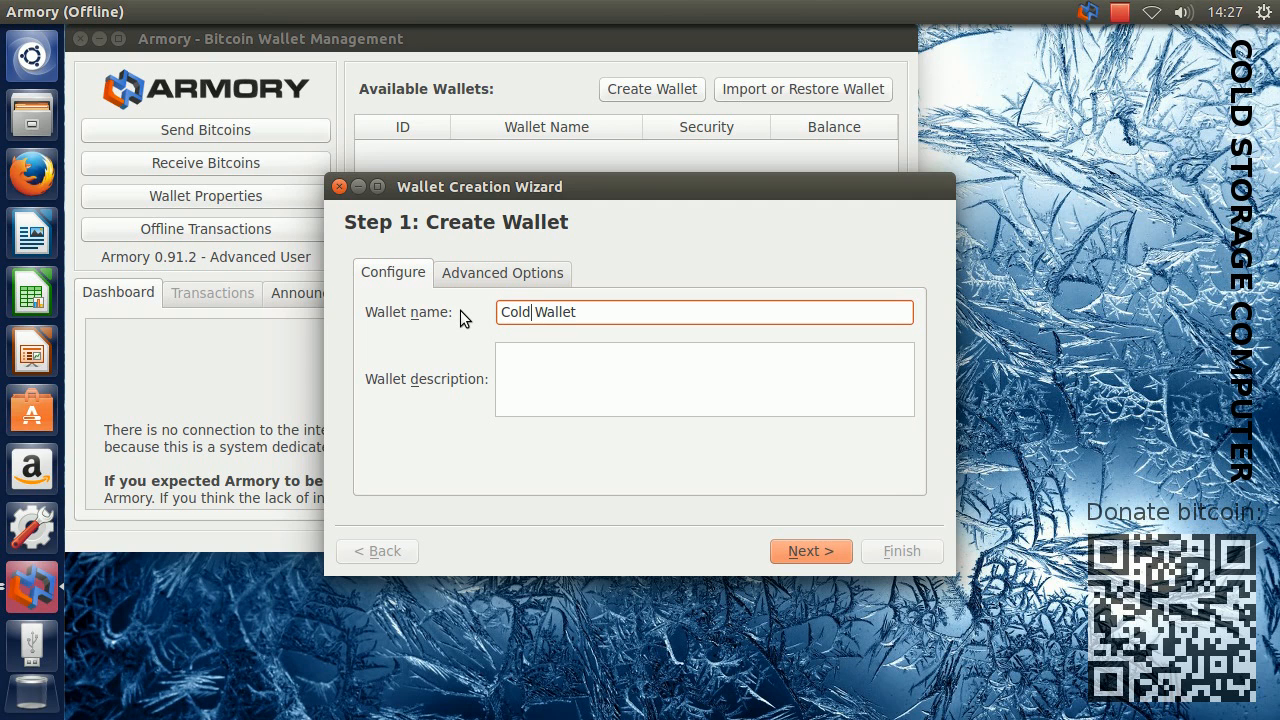
Enter "Our cold storage wallet" as the wallet description and continue to the passphrase step
left_click(544, 371)
type("Out")
key("BackSpace")
key("BackSpace")
type("r cold storage wea")
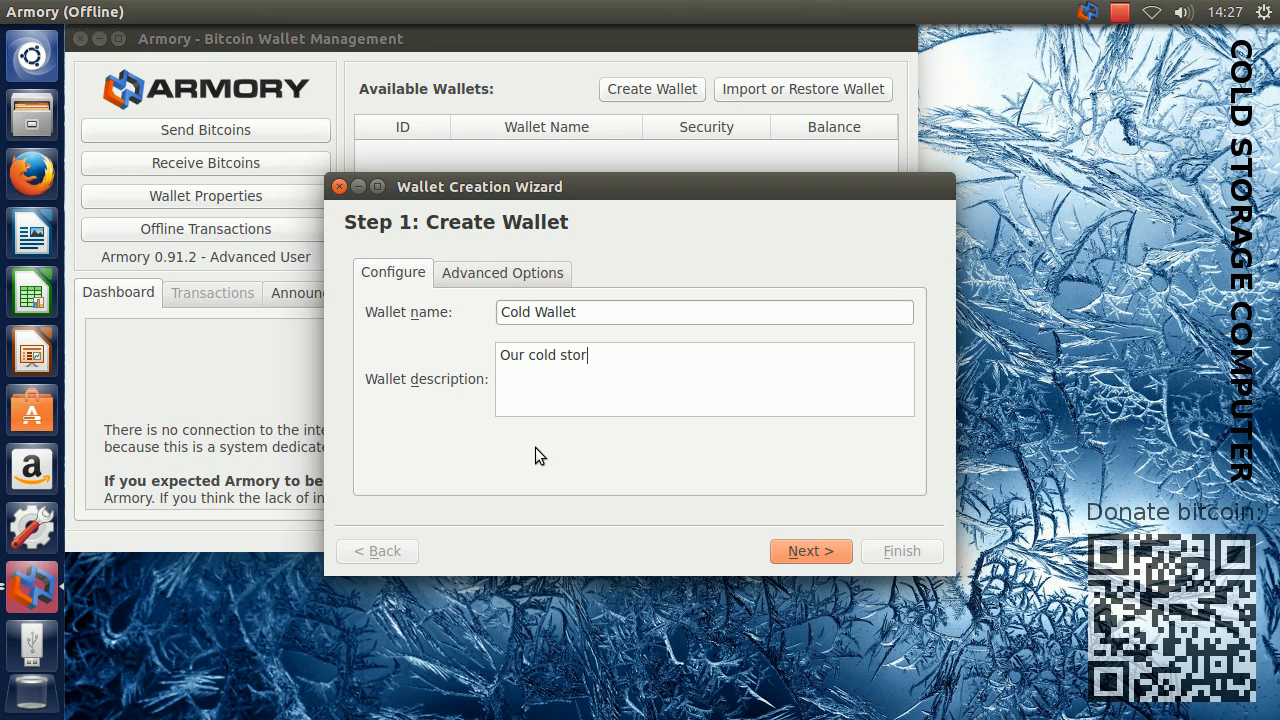
key("BackSpace")
key("BackSpace")
type("allet")
left_click(782, 545)
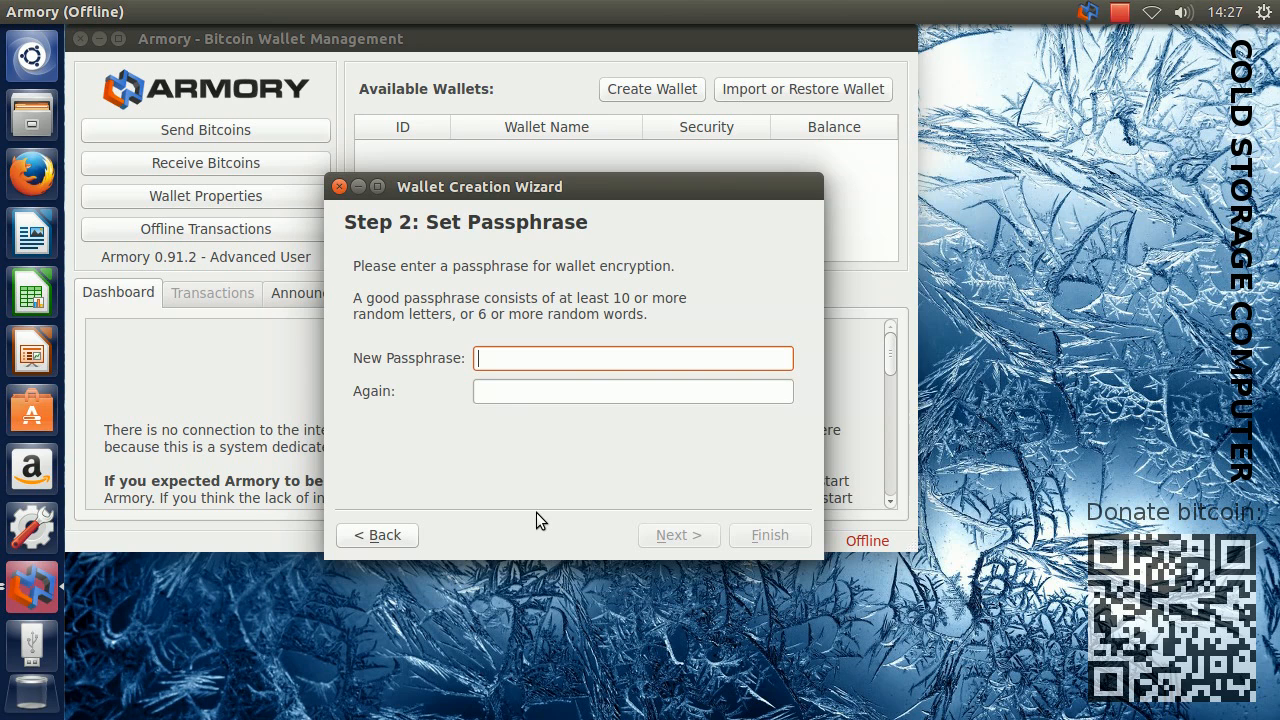
Enter the new wallet passphrase, repeat it in the confirmation field, and continue
type("*******")
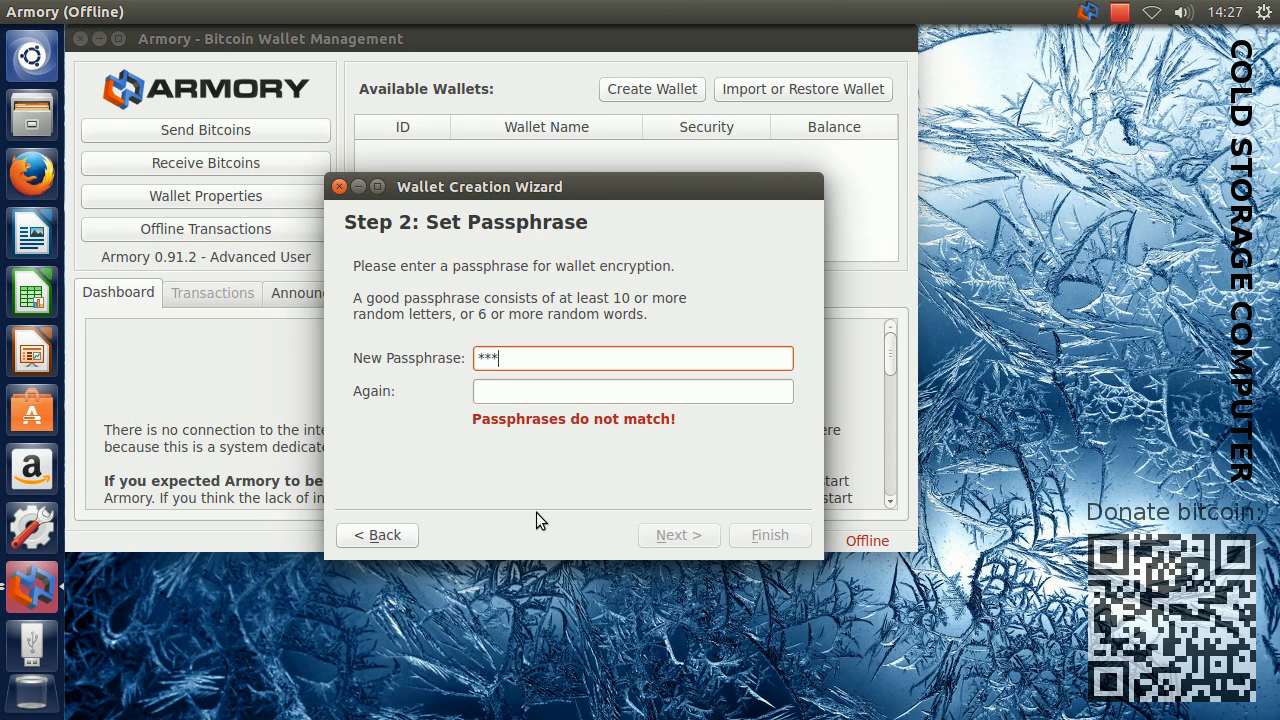
type("**")
left_click(523, 394)
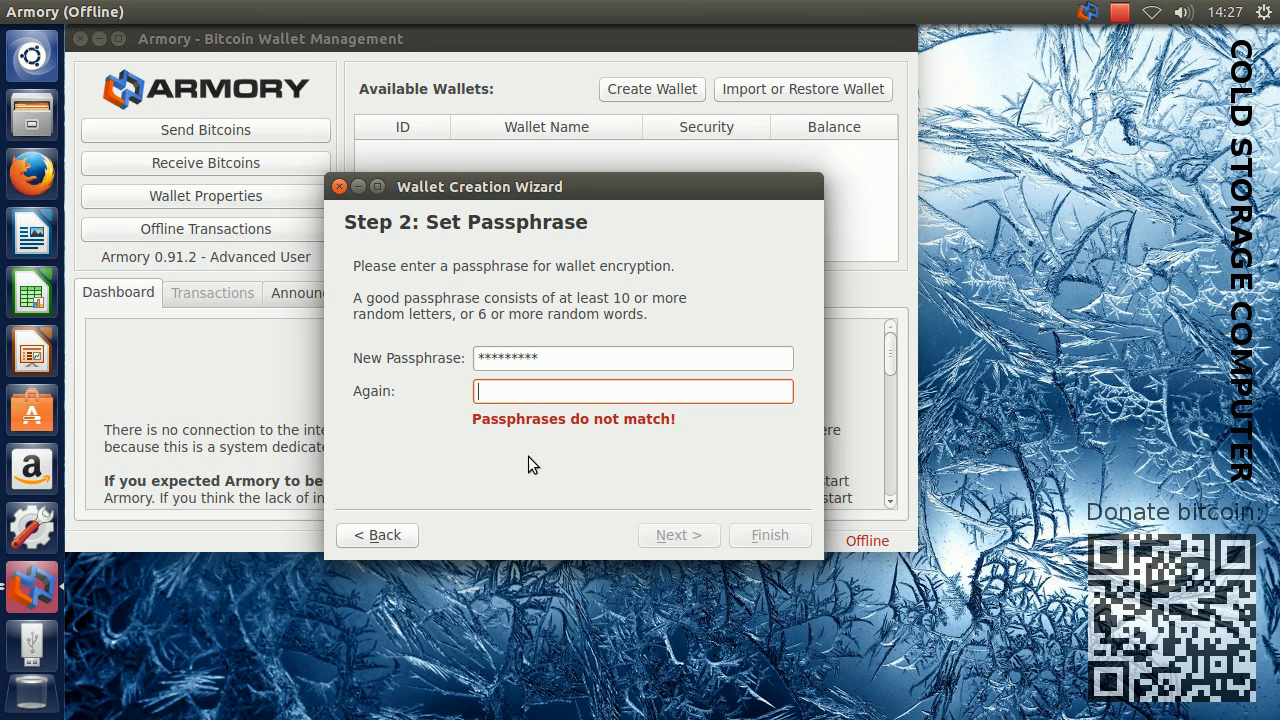
type("*********")
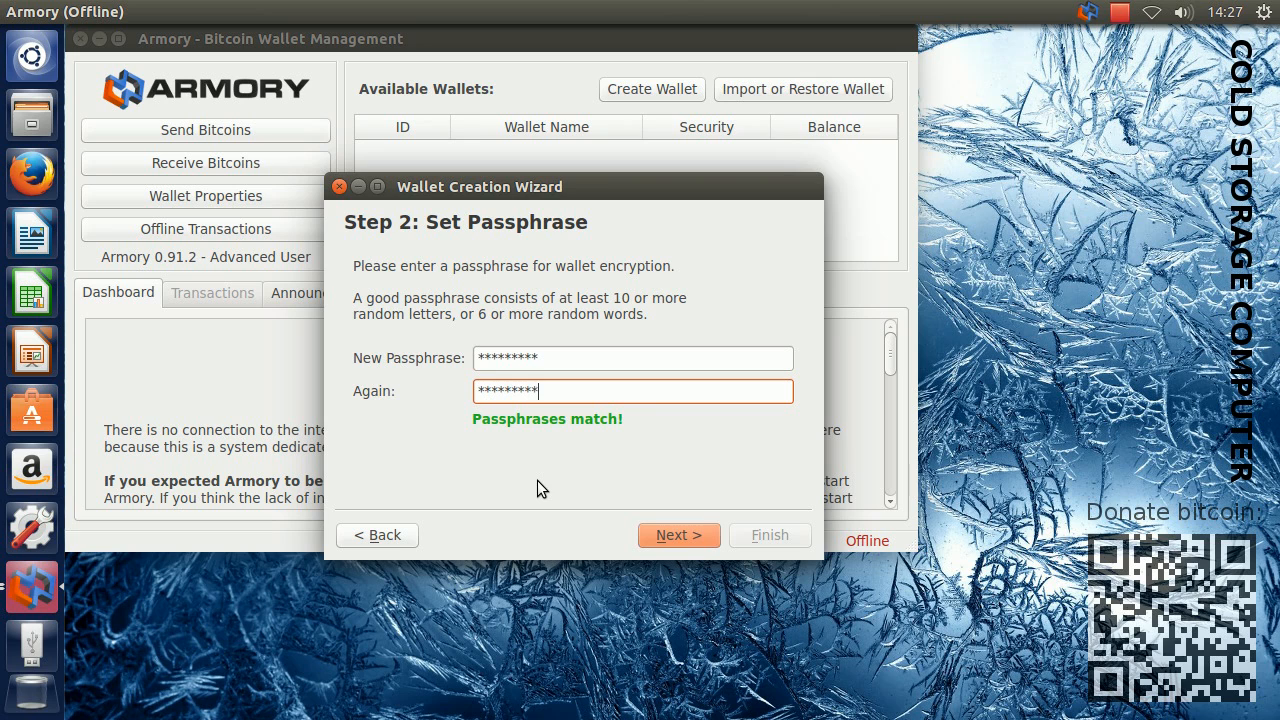
left_click(678, 530)
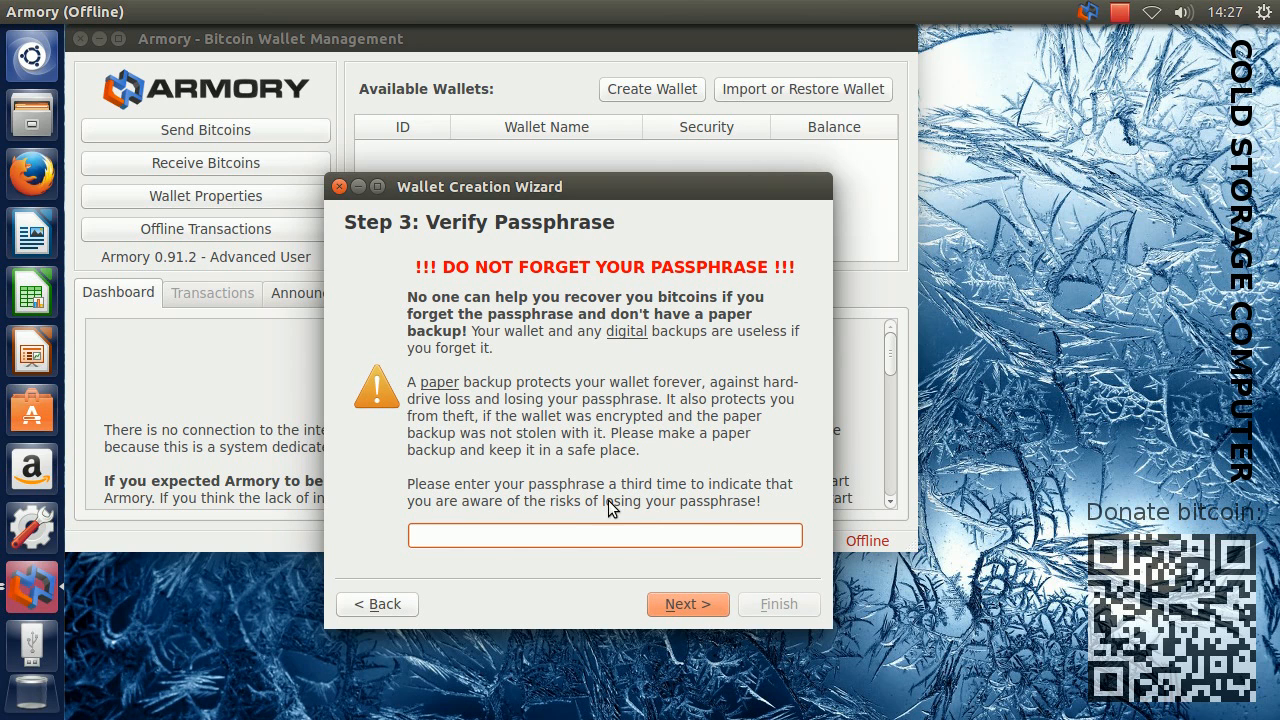
Enter the wallet passphrase a third time to verify it and continue to the backup step
type("*********")
left_click(686, 604)
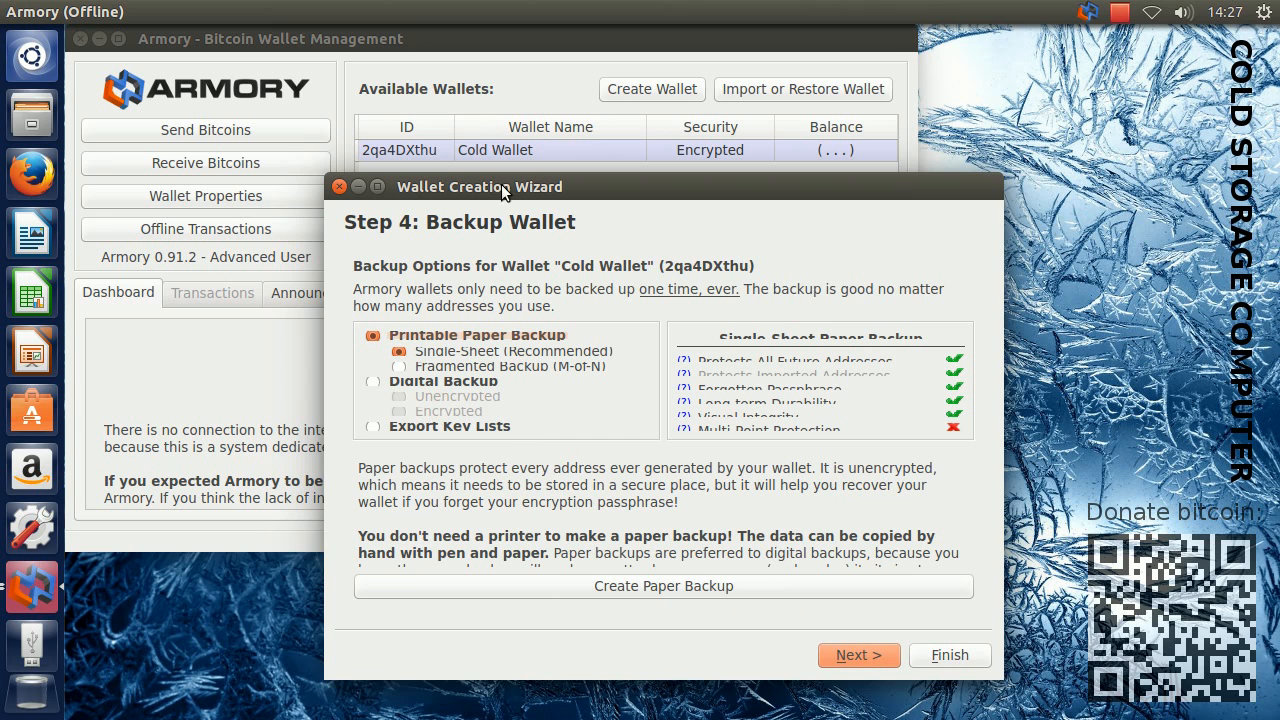
Create a single-sheet paper backup of Cold Wallet, examine its root key and QR code, and leave without printing
left_click_drag(501, 172, 497, 40)
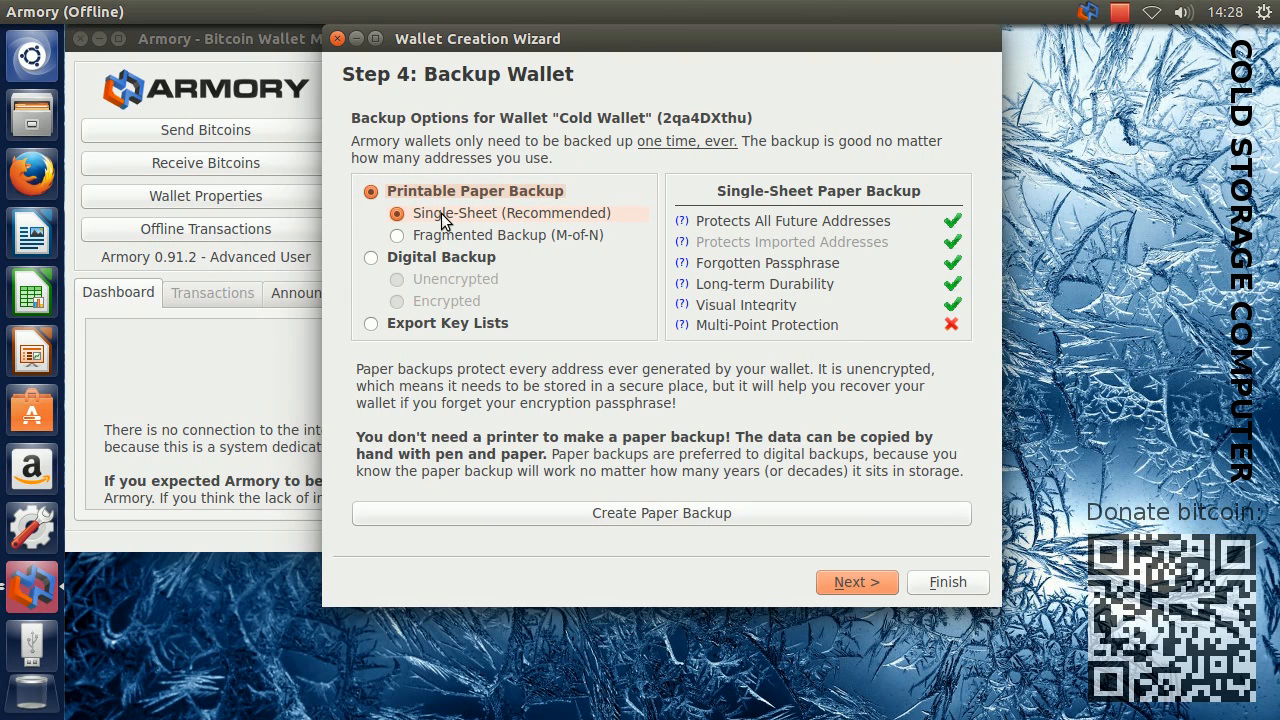
left_click(555, 513)
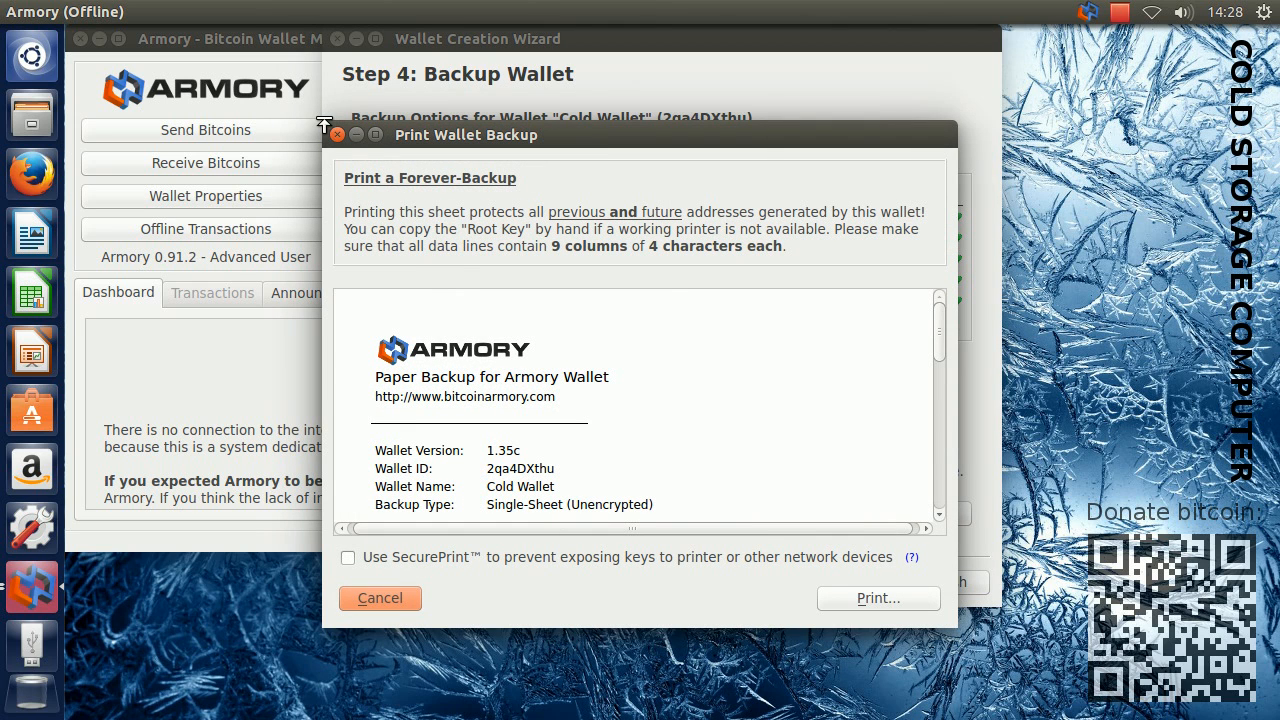
left_click_drag(322, 124, 212, 44)
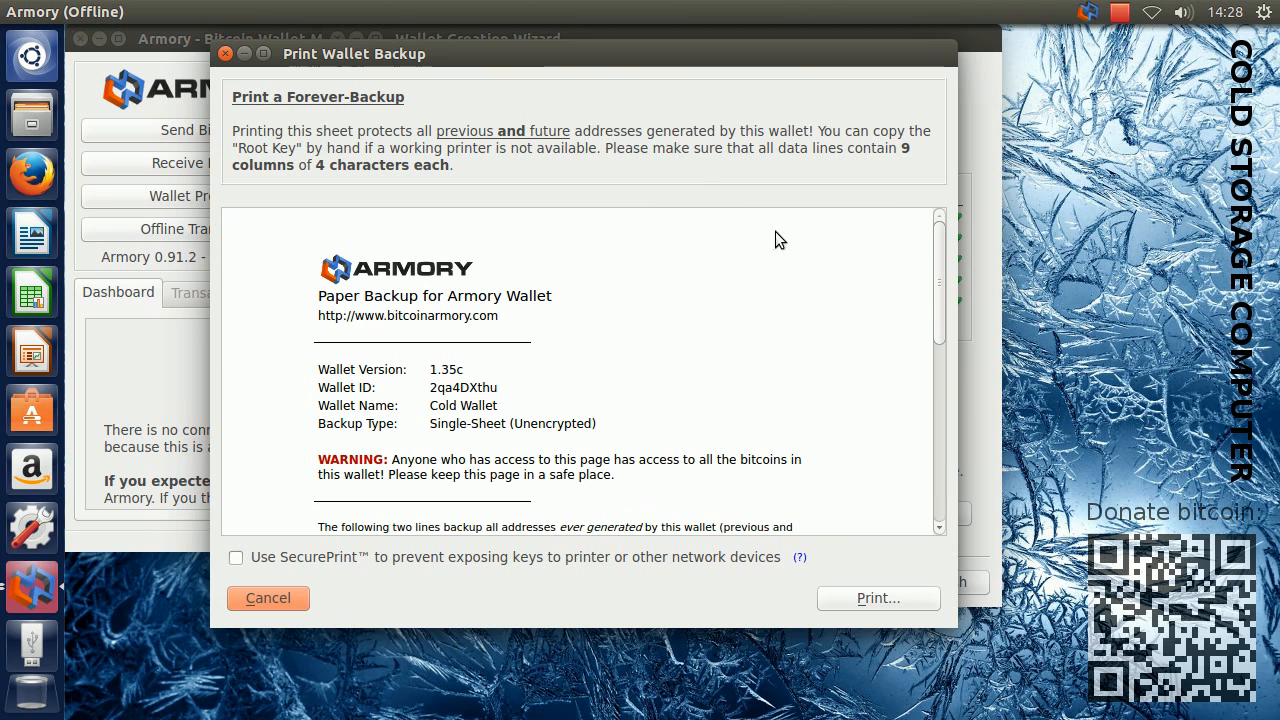
left_click_drag(940, 275, 934, 350)
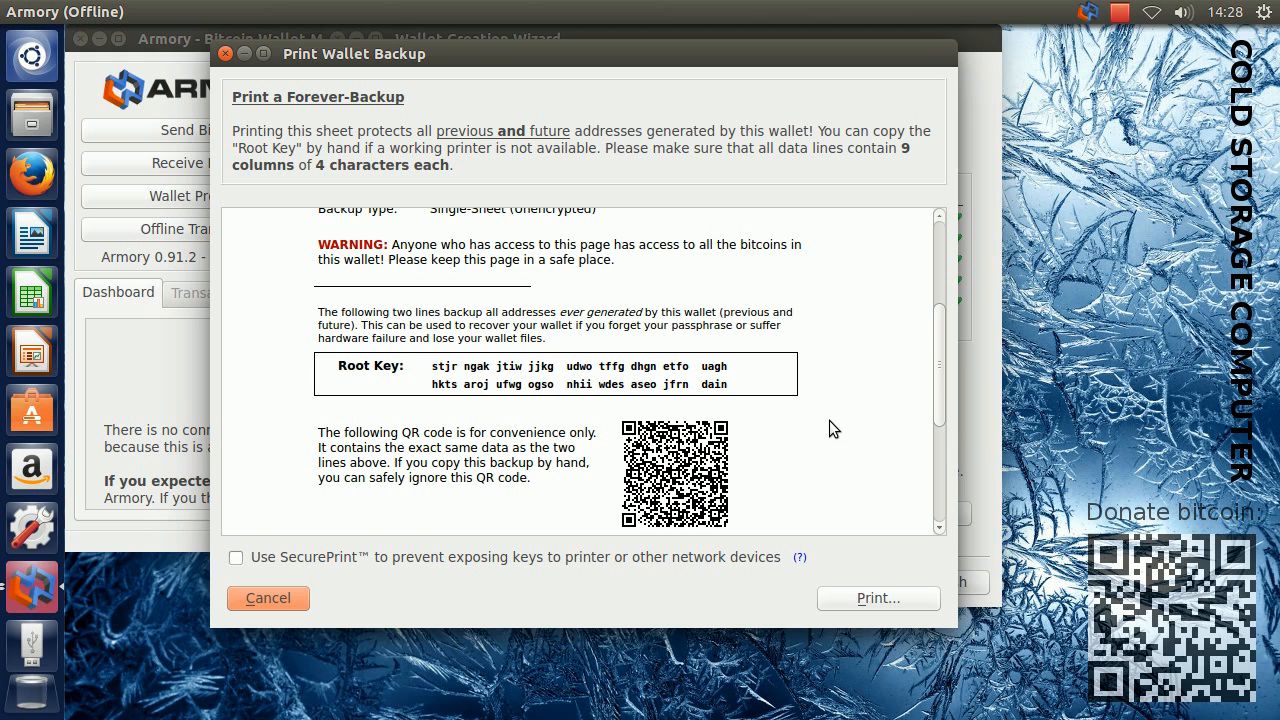
left_click(271, 600)
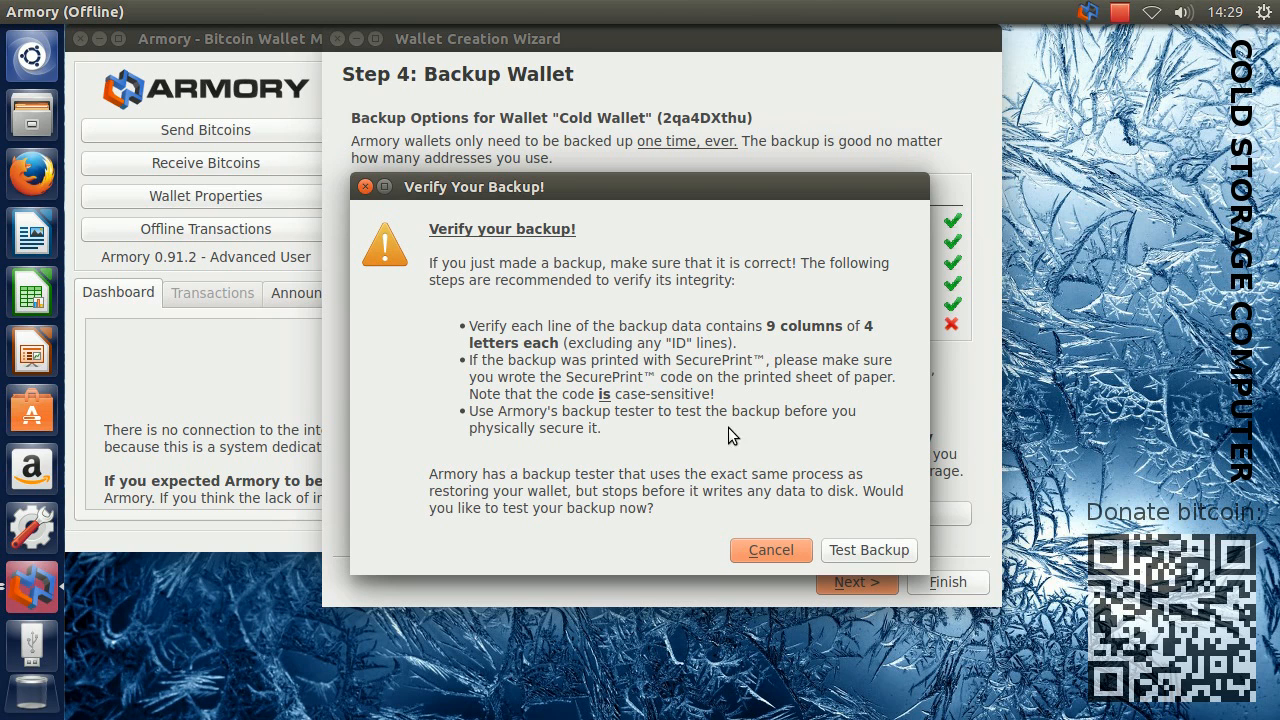
Open the single-sheet backup tester, look at its two Root Key fields, and cancel the test
left_click(869, 552)
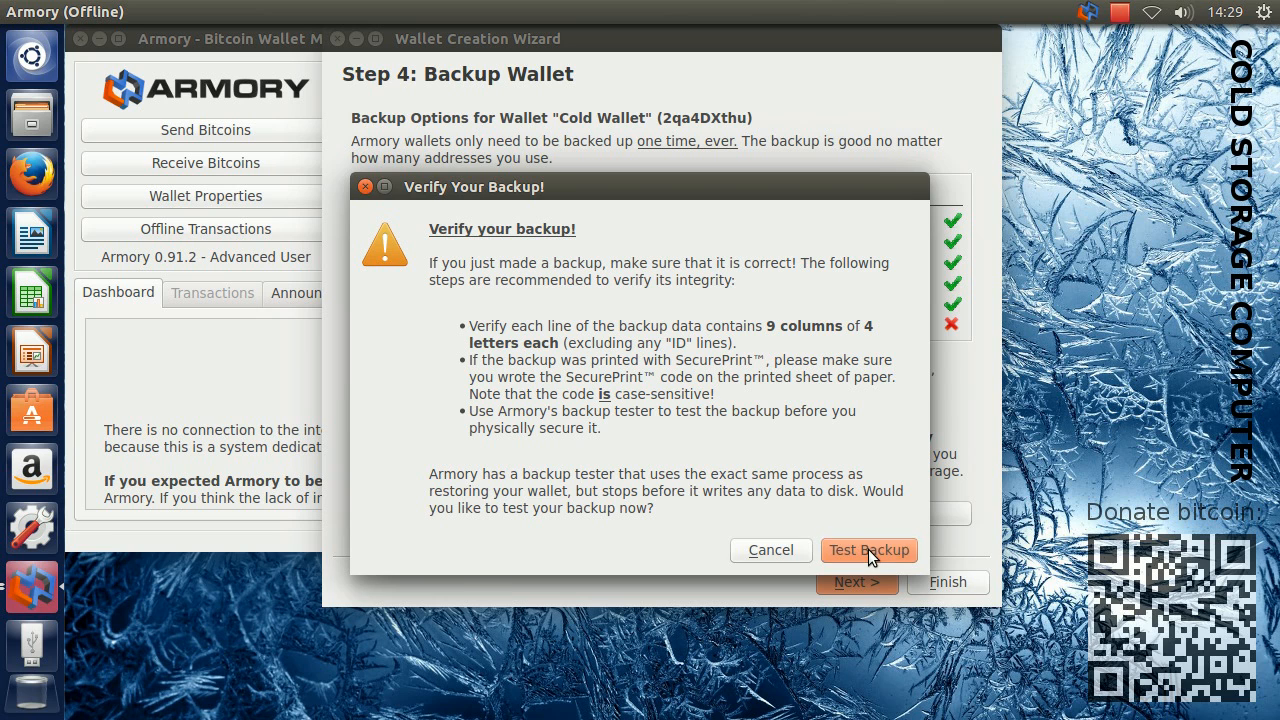
left_click(868, 549)
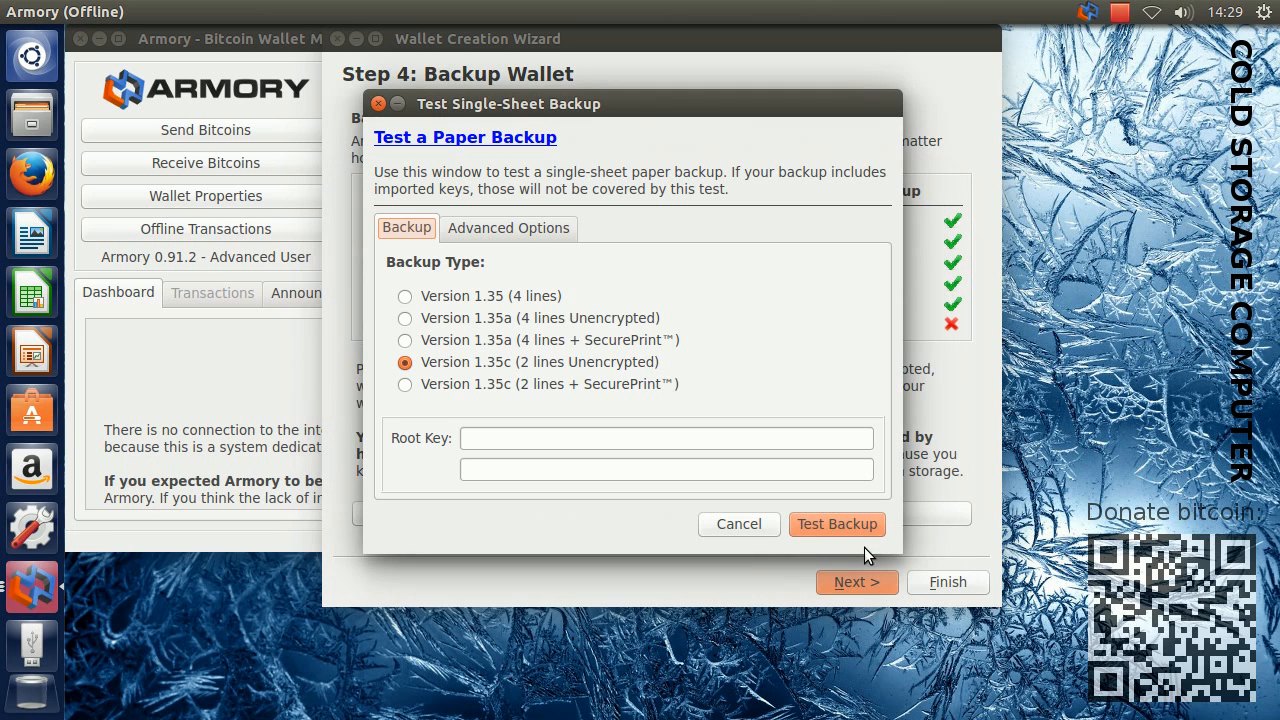
left_click(489, 438)
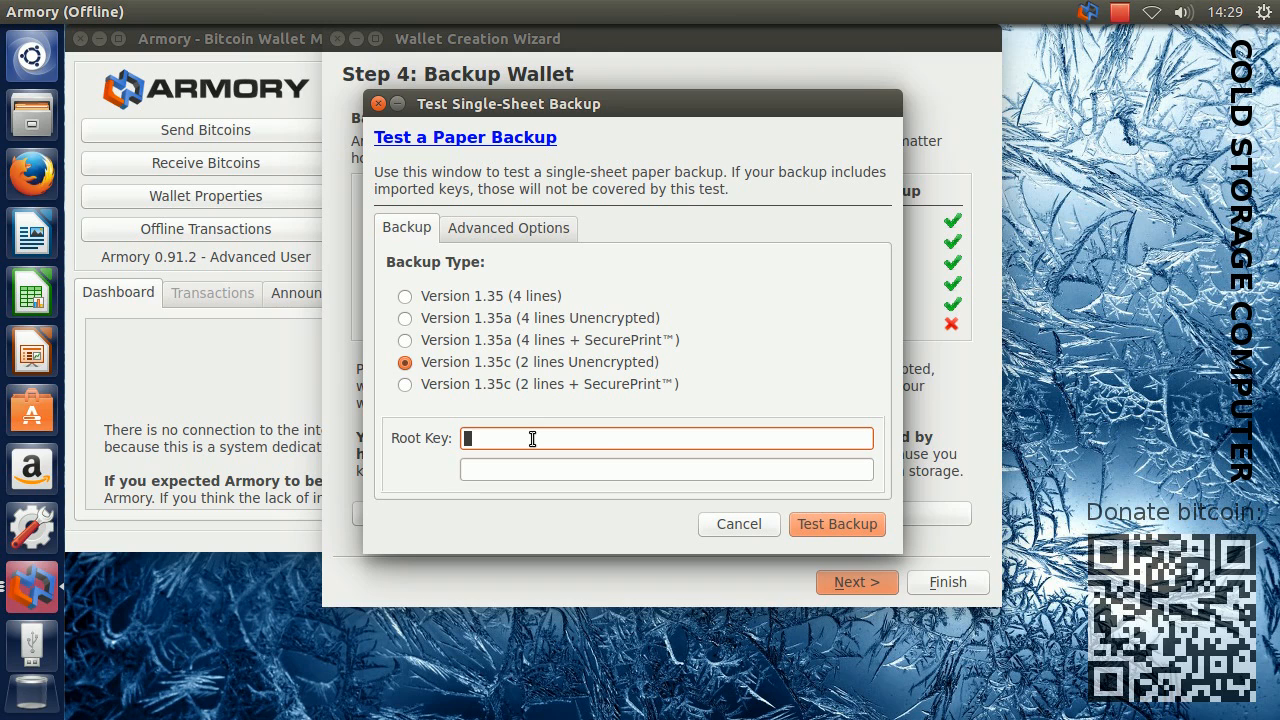
left_click(514, 469)
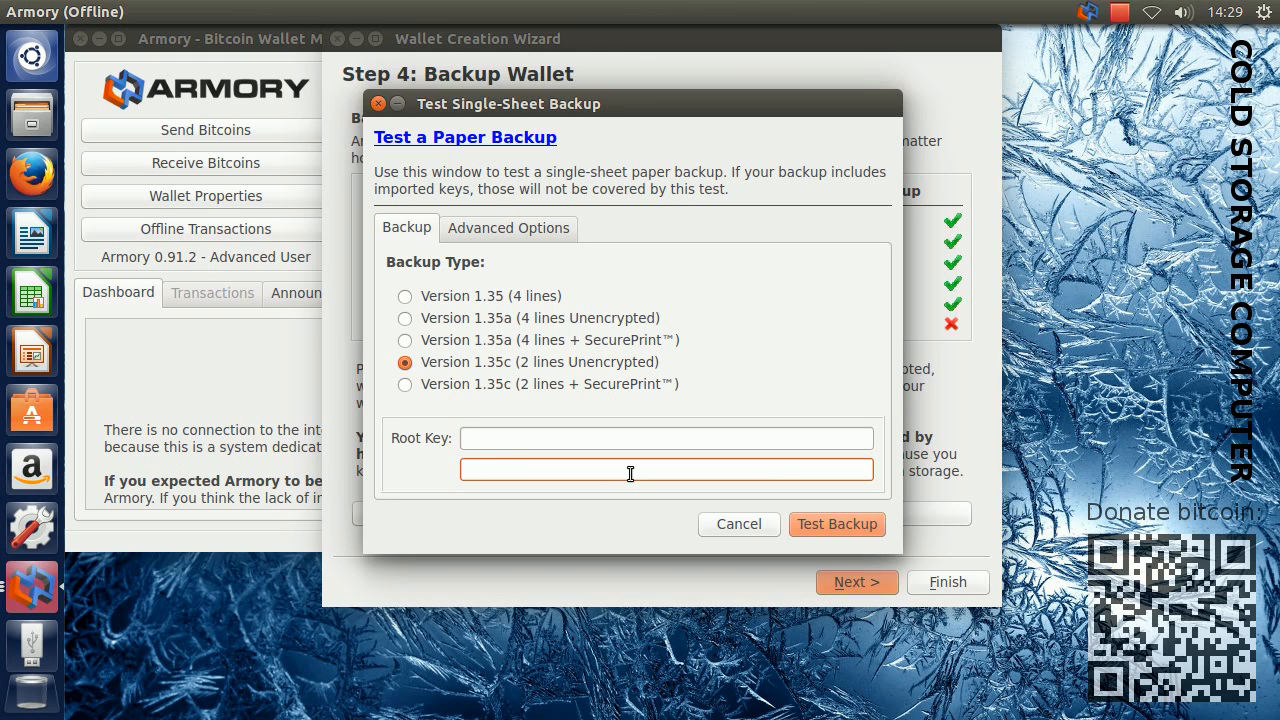
left_click(731, 527)
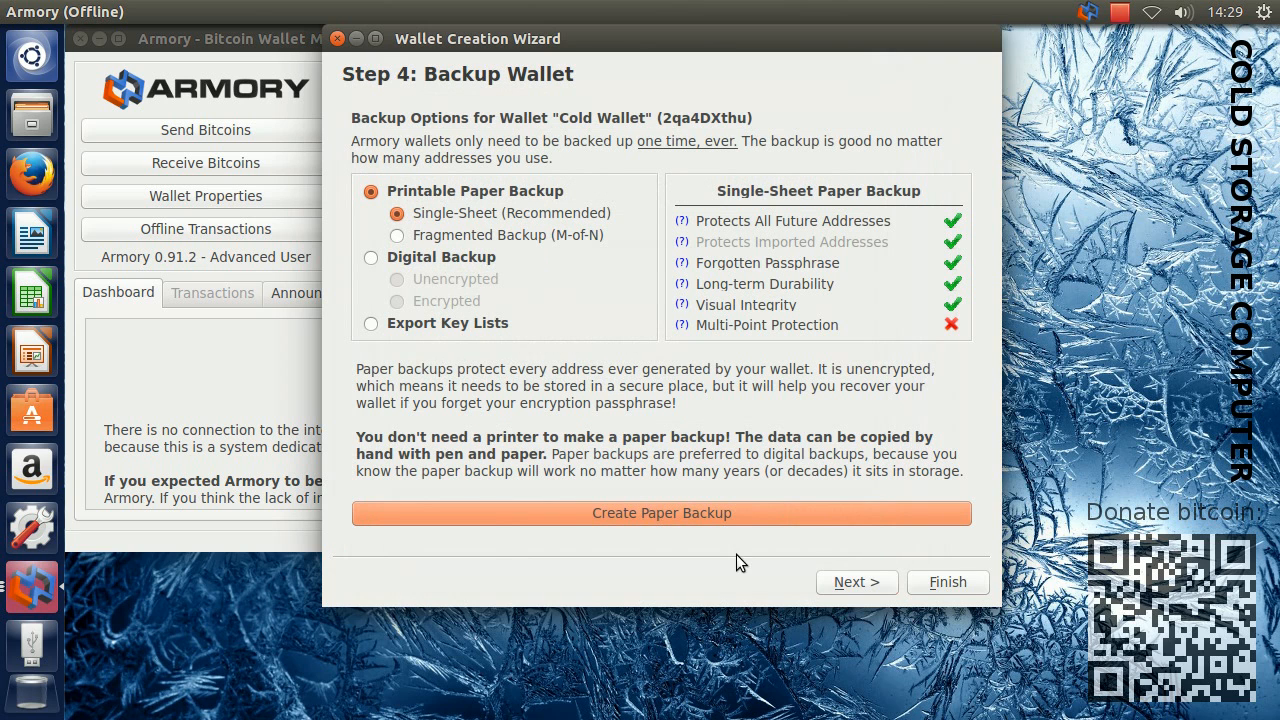
Save a watching-only copy as armory_2qa4DXthu_.watchonly.wallet on the UDISK 2.0 drive and finish the wallet wizard
left_click(857, 582)
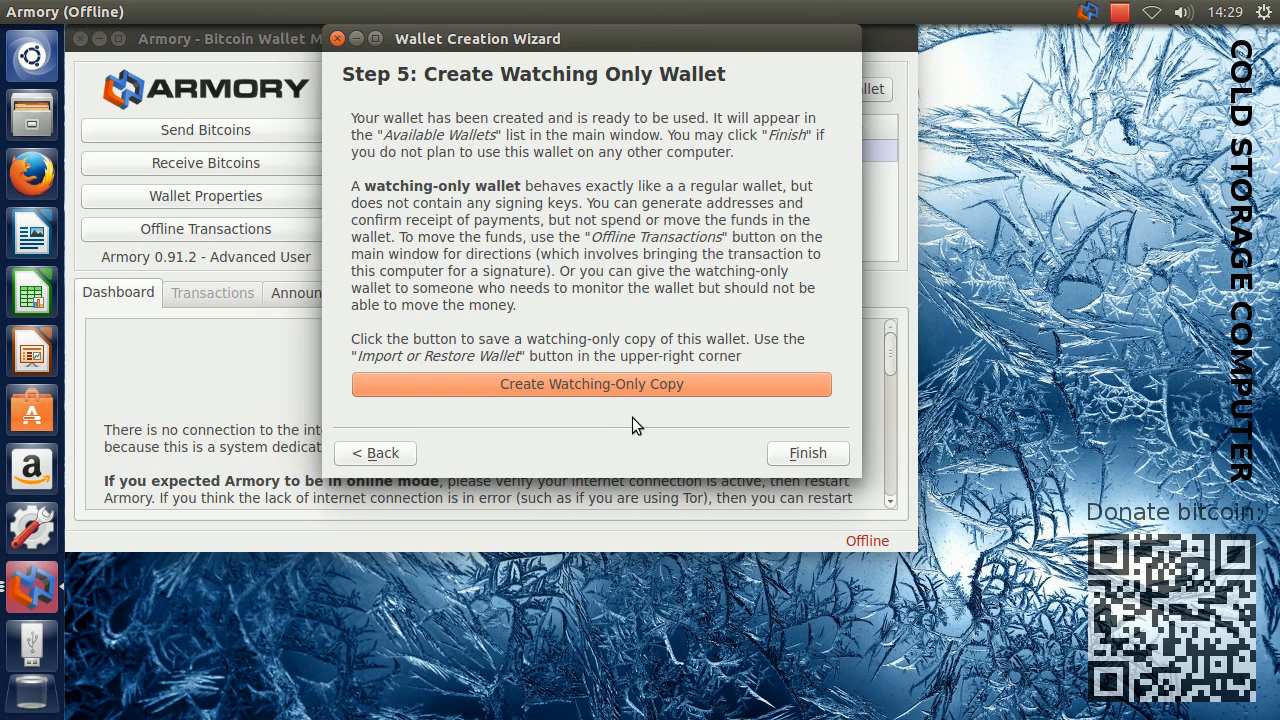
left_click(718, 385)
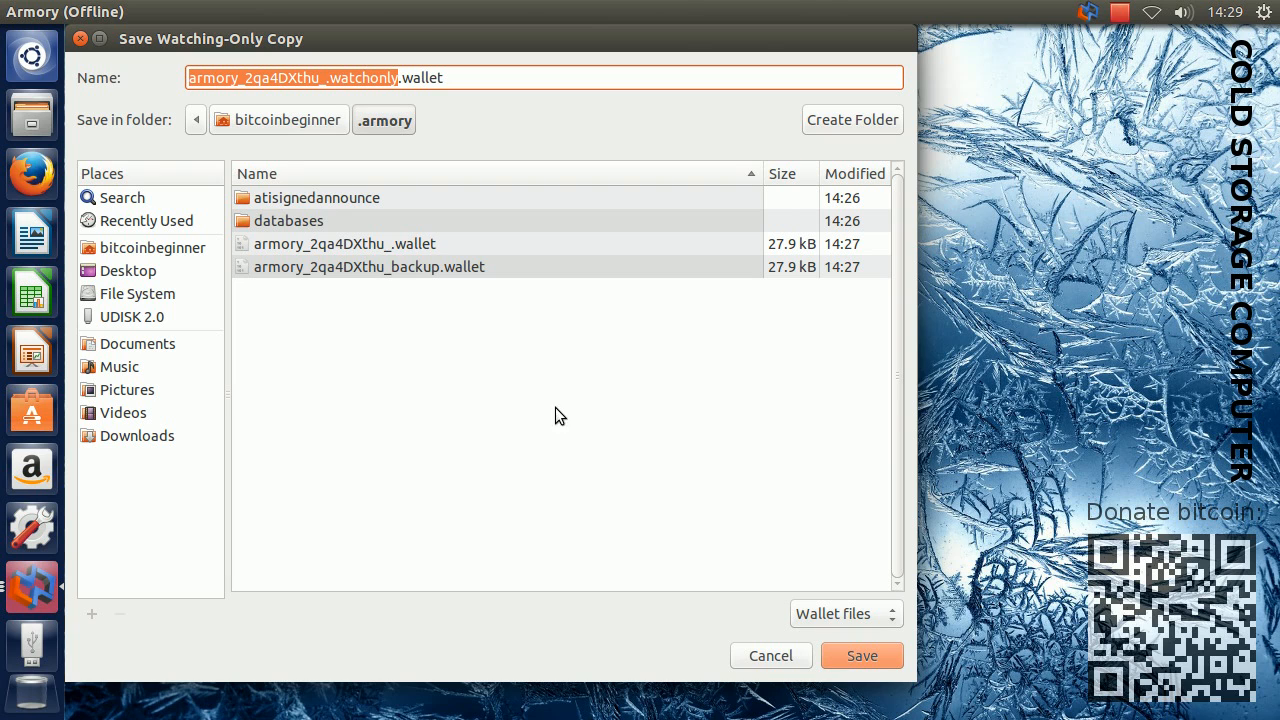
left_click(130, 316)
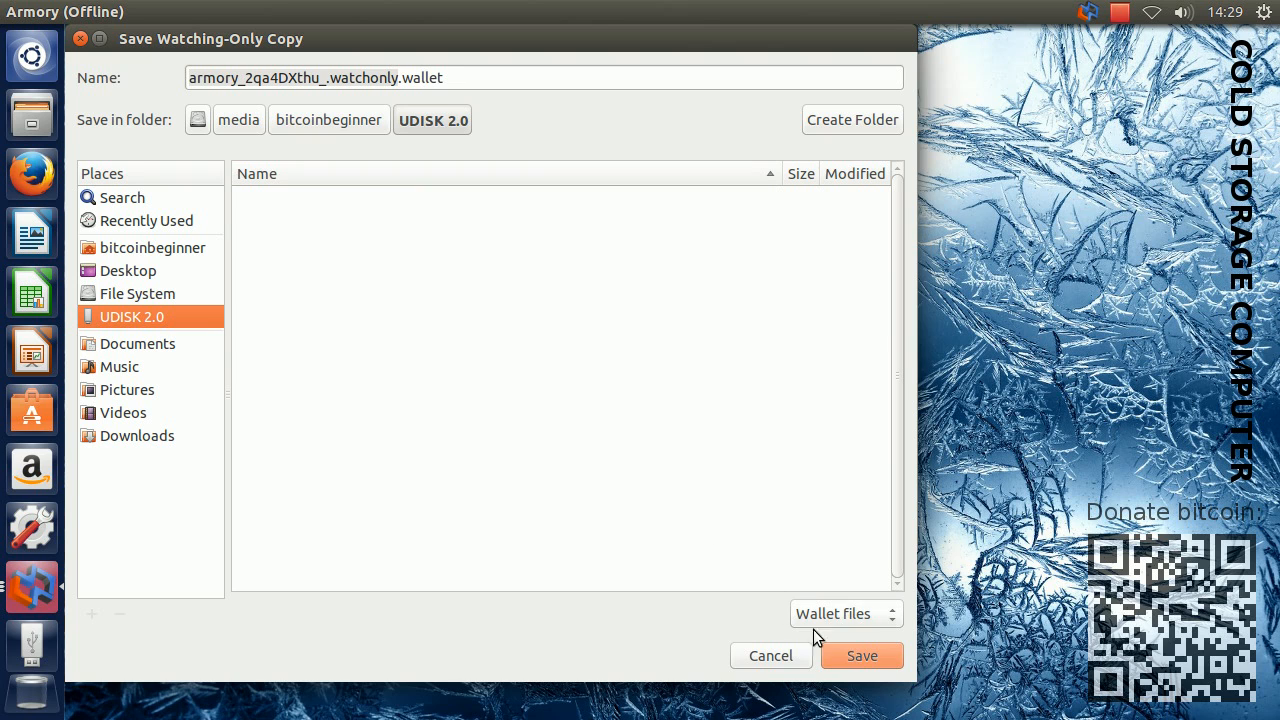
left_click(858, 655)
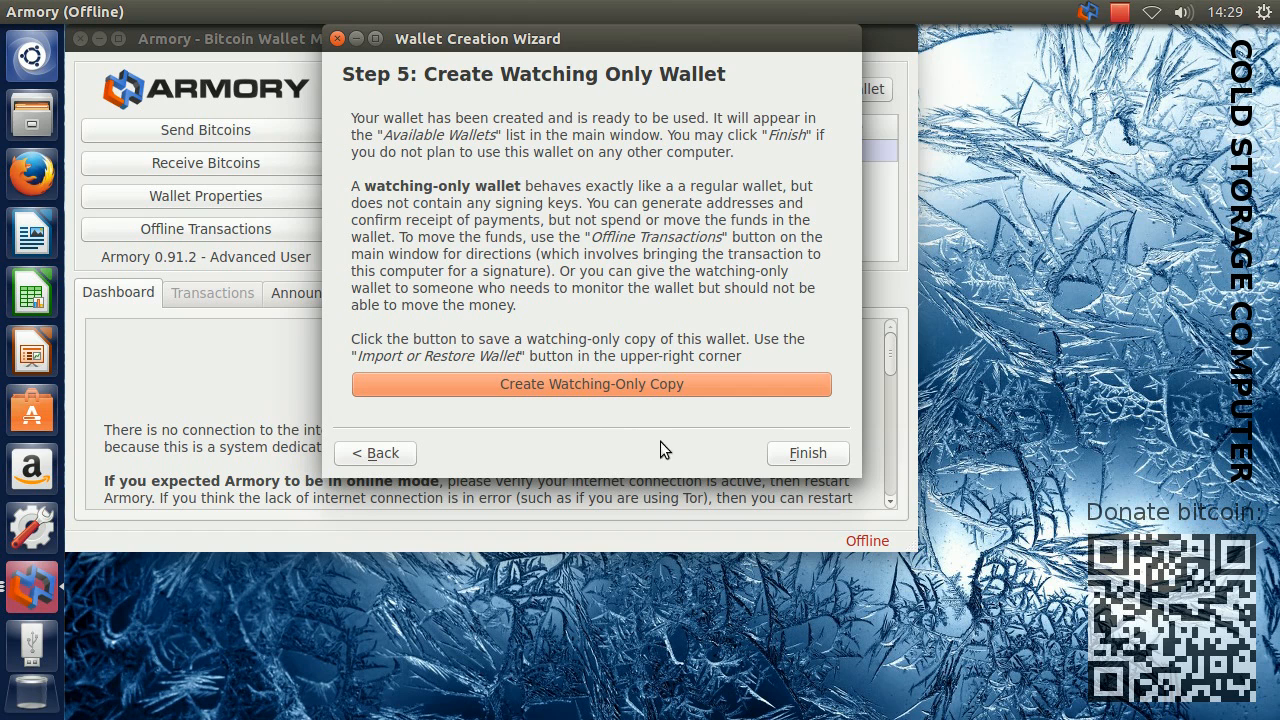
left_click(795, 453)
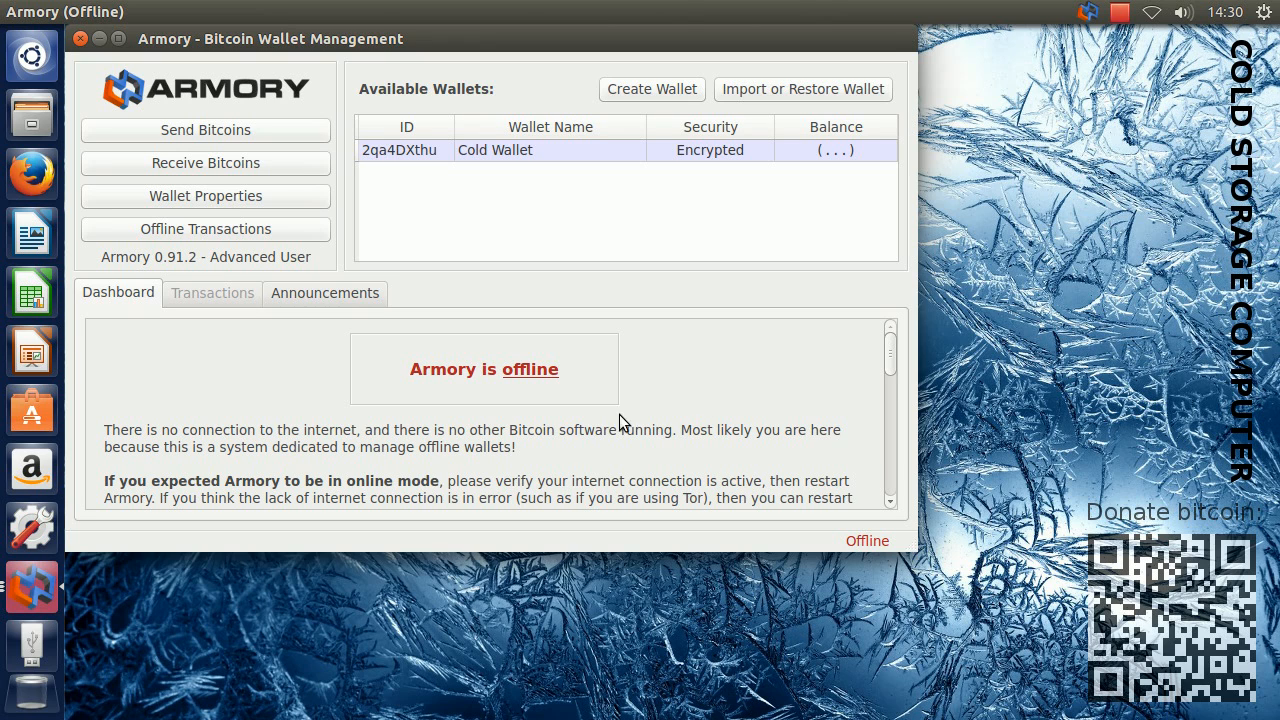
Eject the UDISK 2.0 drive from the cold storage computer
right_click(33, 643)
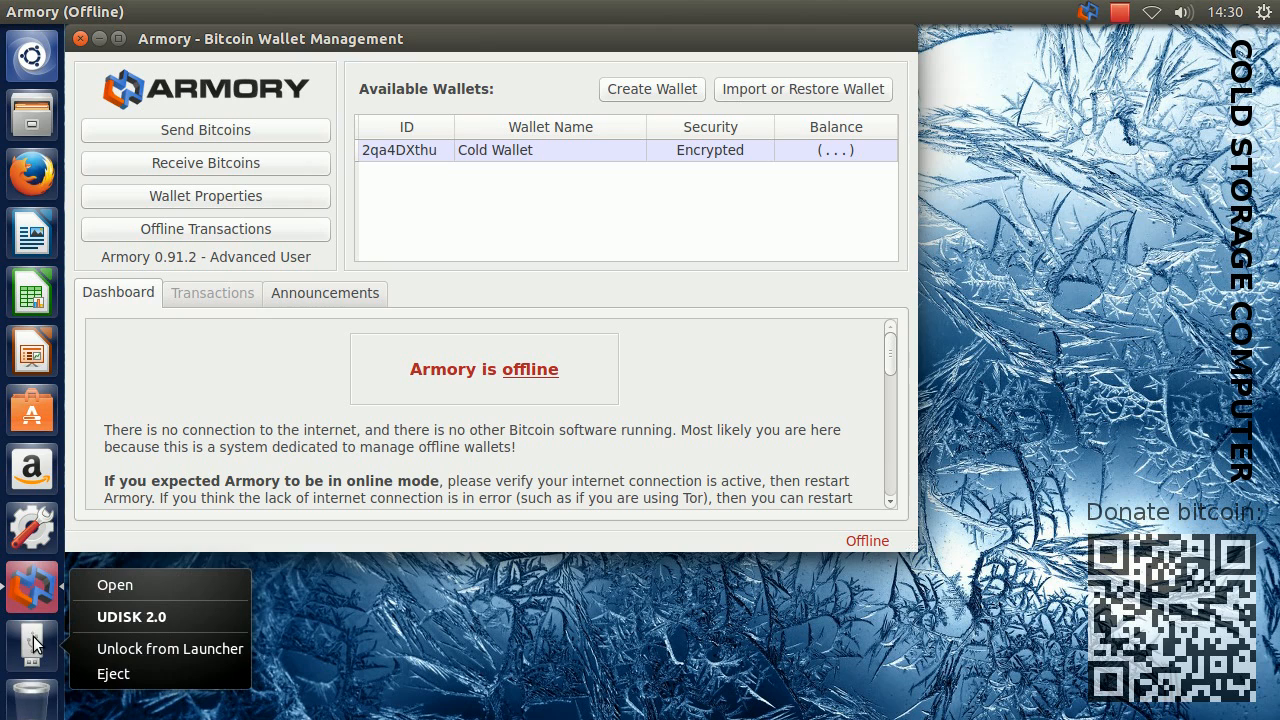
left_click(157, 673)
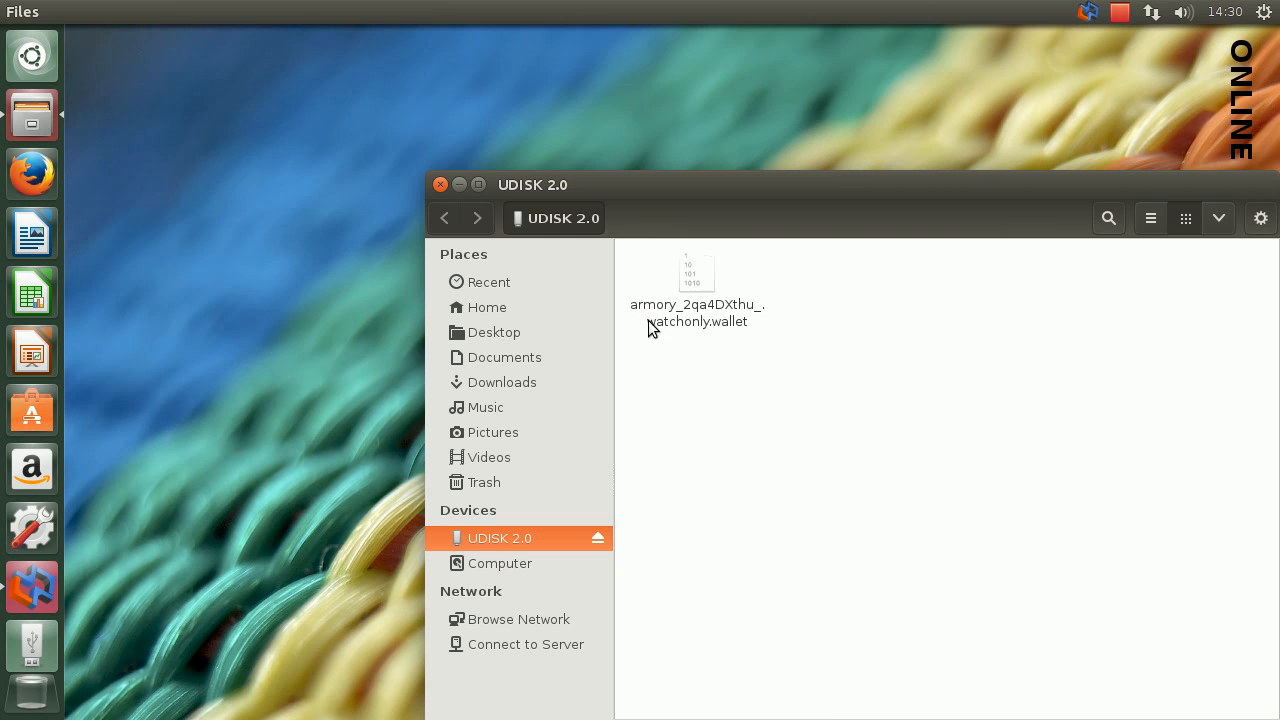
On the online computer, close the drive's file window and start importing a digital backup or watching-only wallet in Armory
left_click(440, 185)
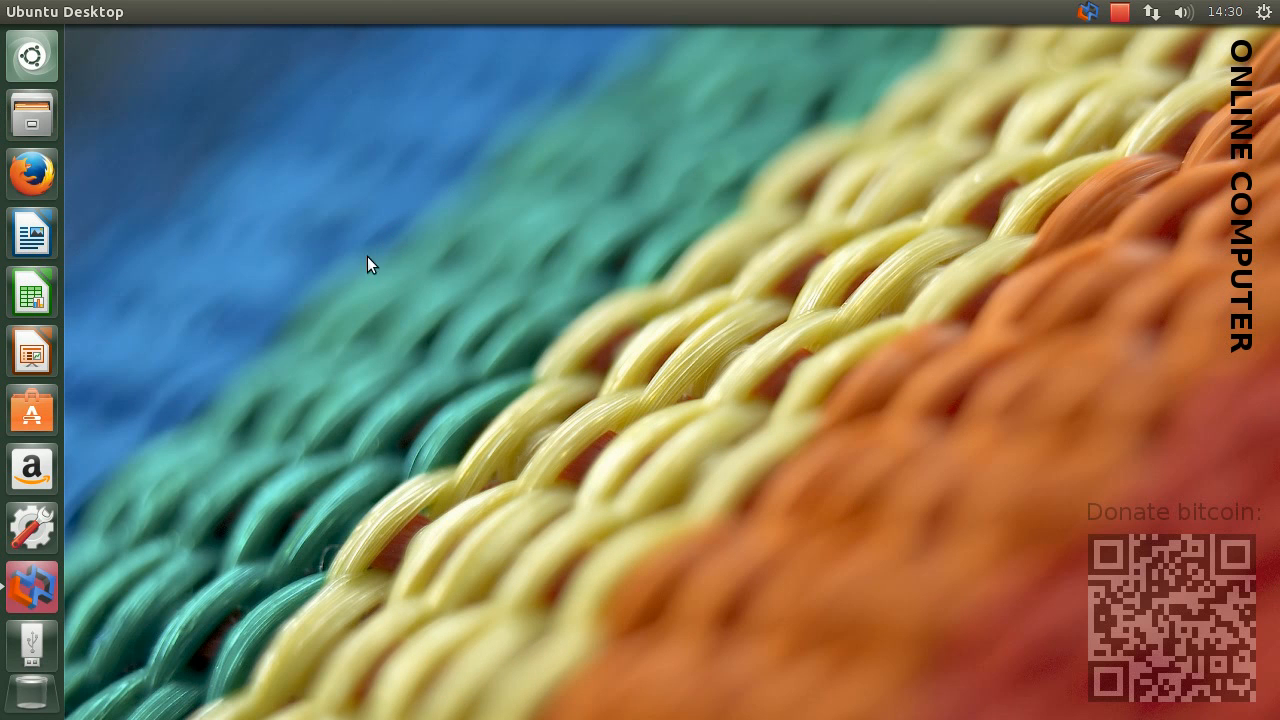
left_click(29, 585)
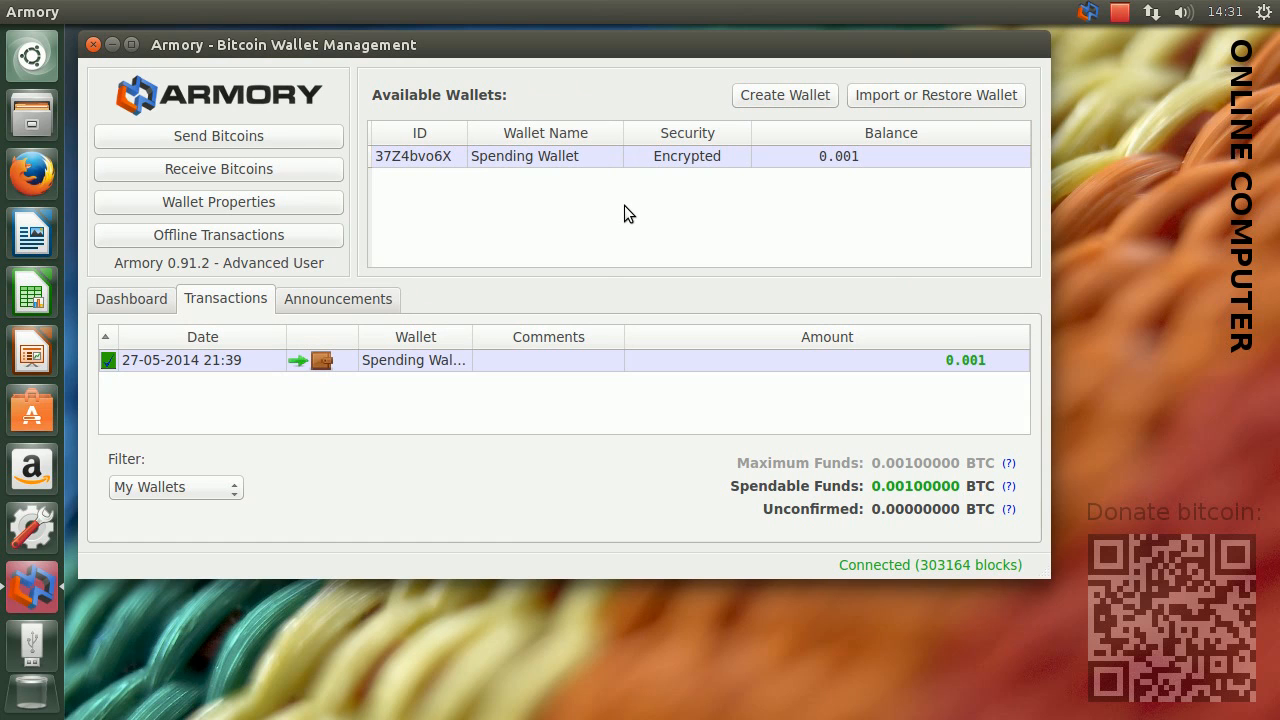
left_click(962, 97)
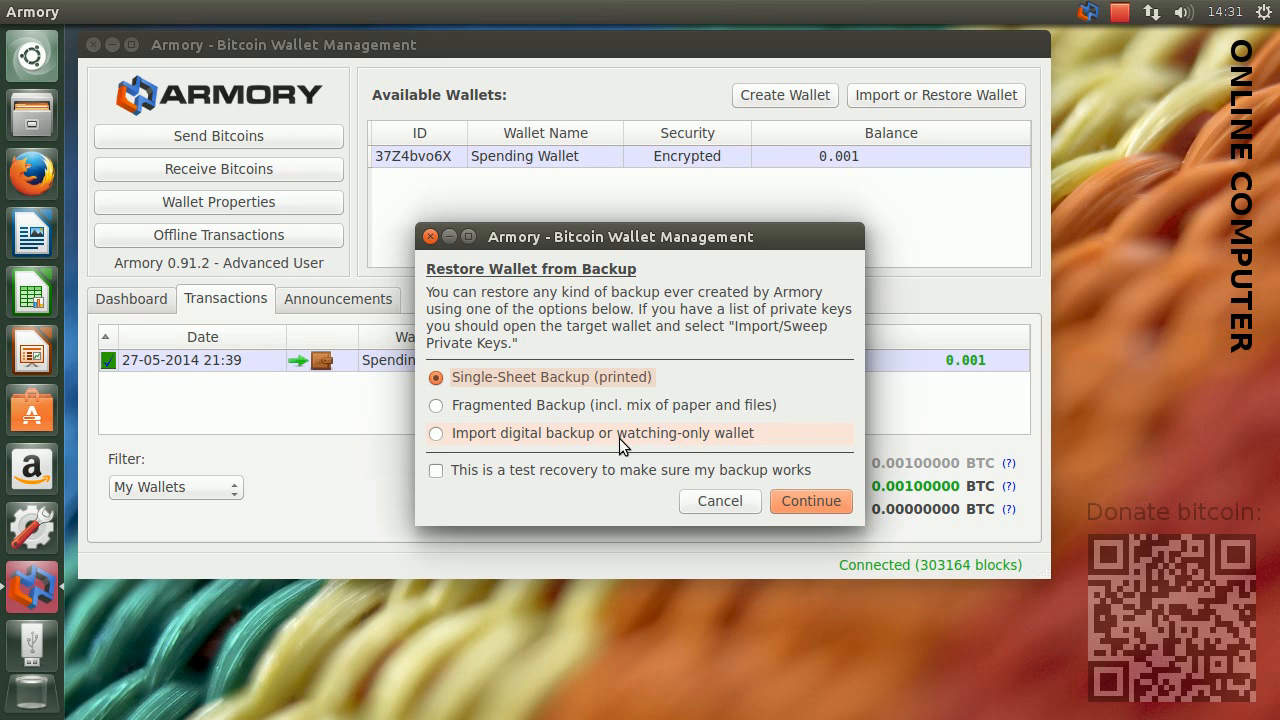
left_click(440, 438)
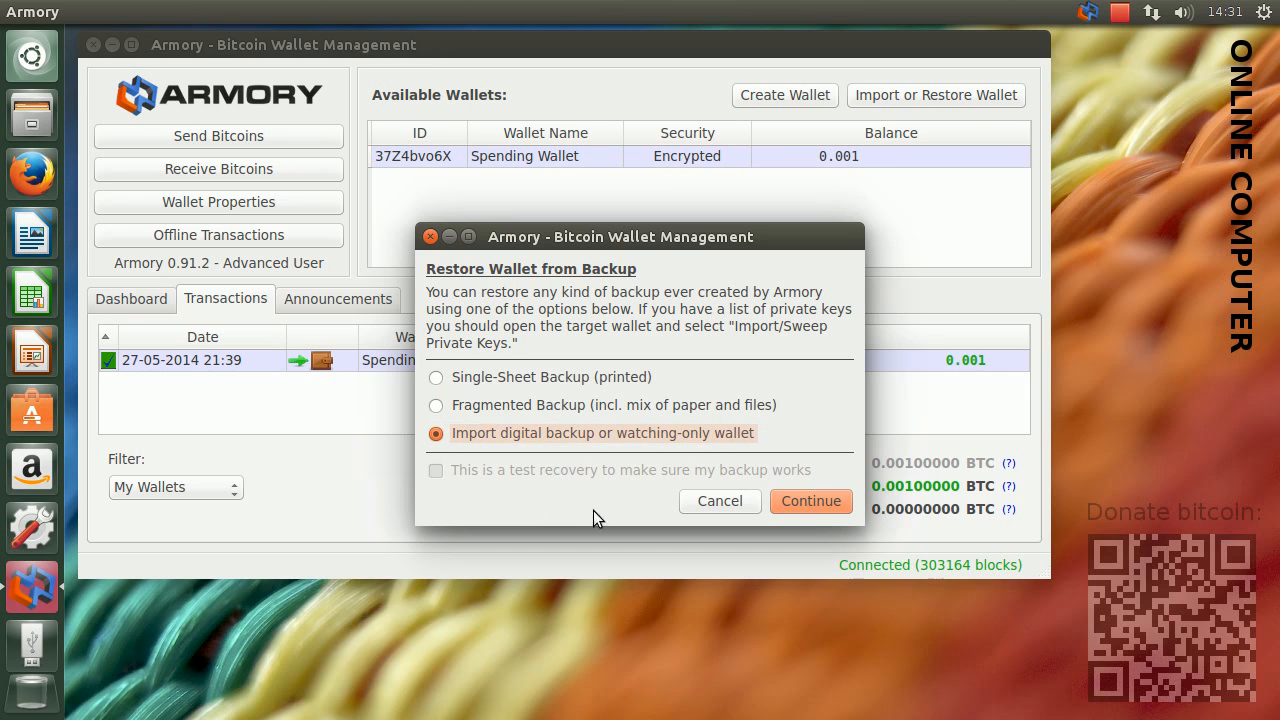
left_click(814, 500)
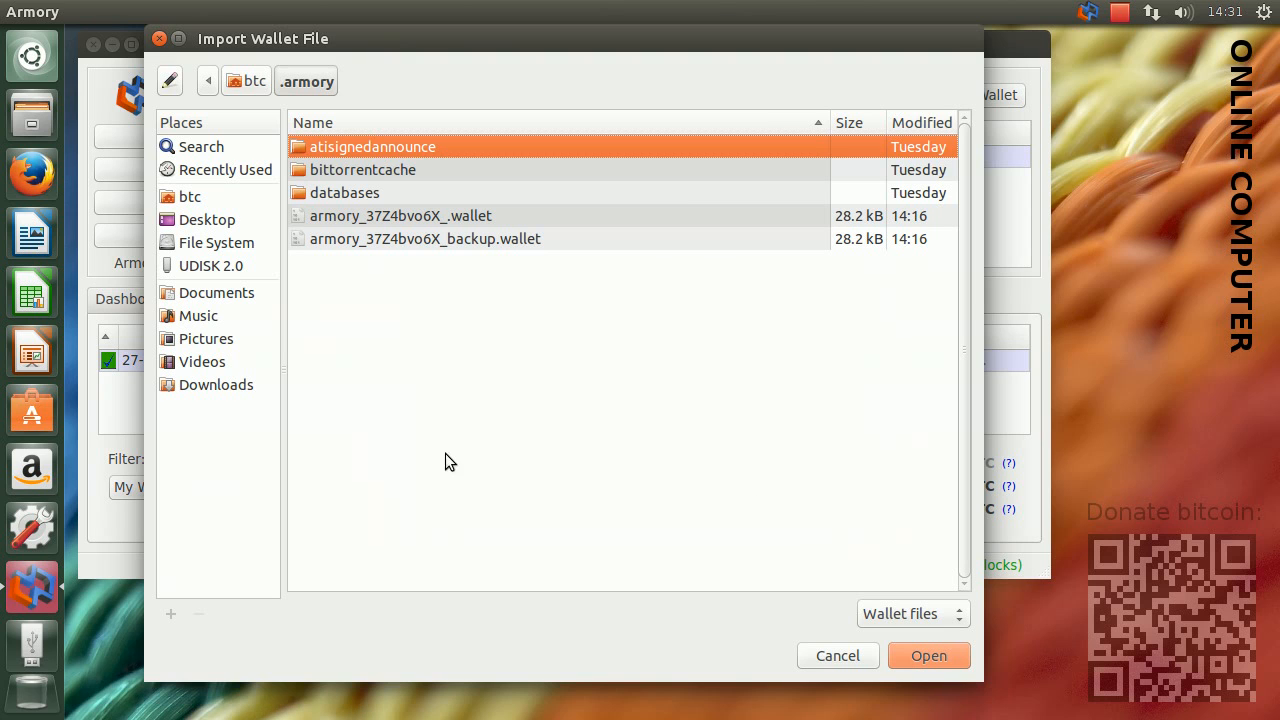
Import the file armory_2qa4DXthu_.watchonly.wallet from the UDISK 2.0 drive
left_click(214, 266)
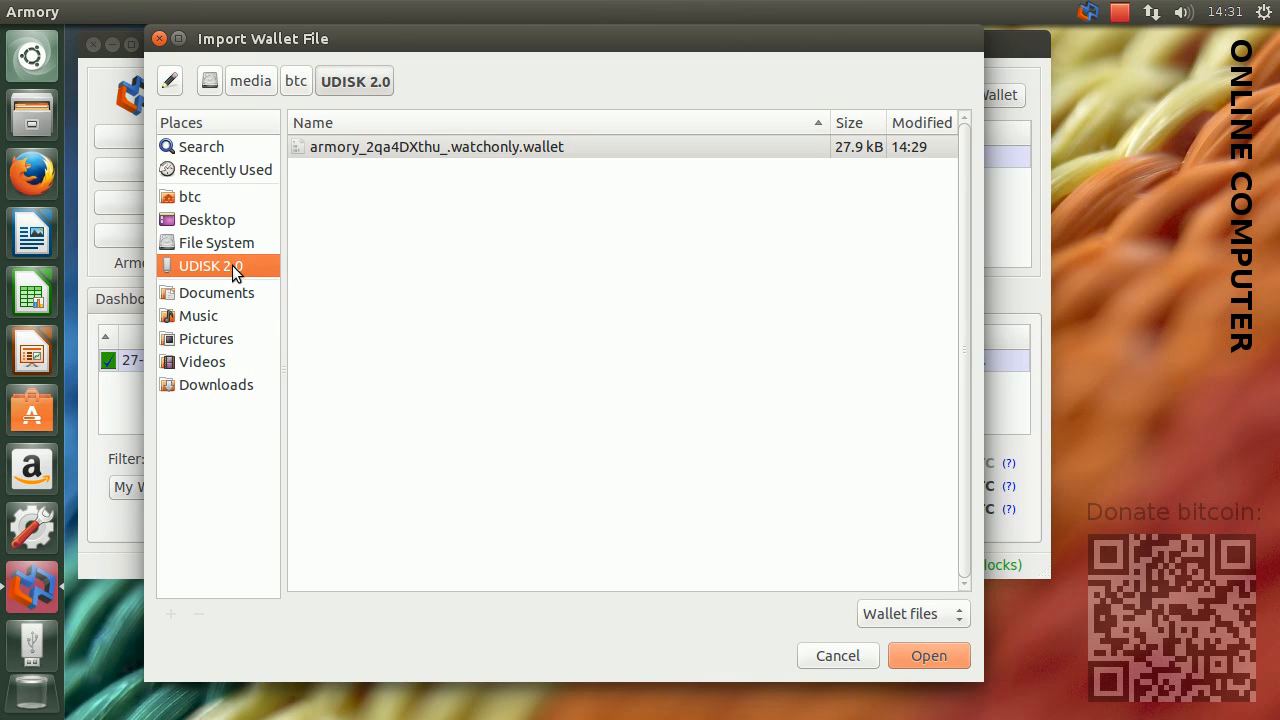
left_click(437, 146)
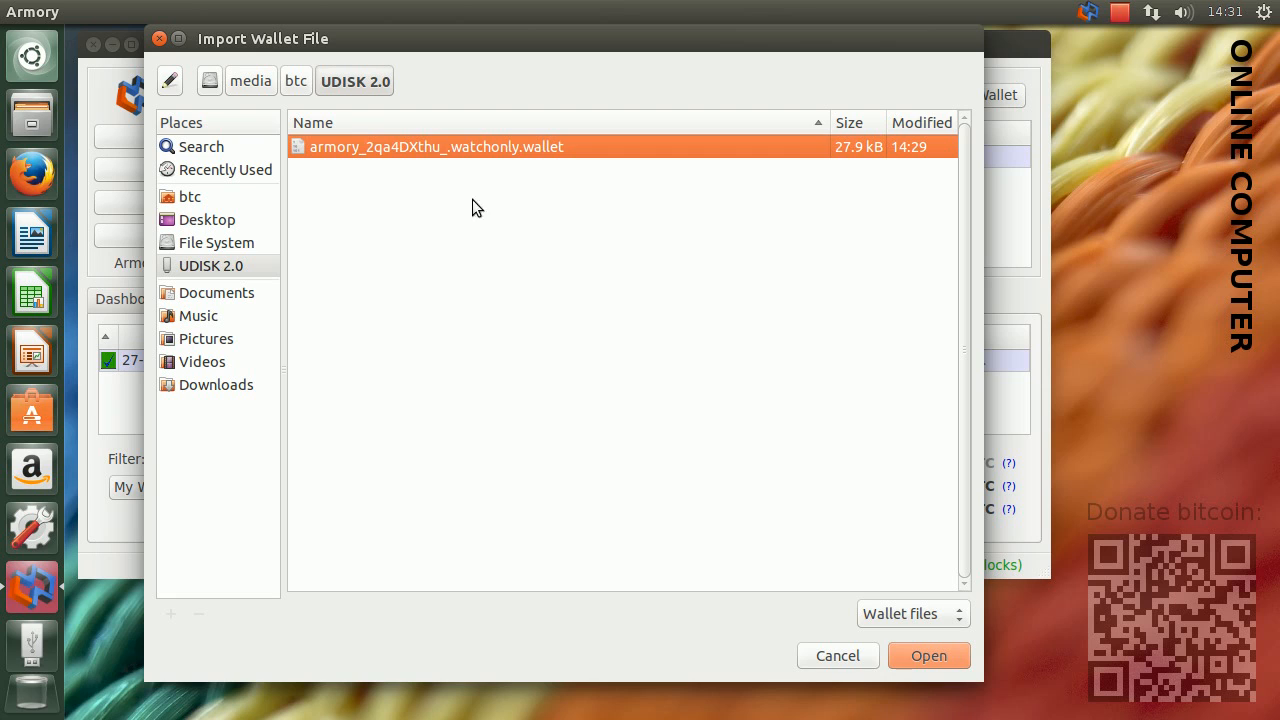
left_click(922, 656)
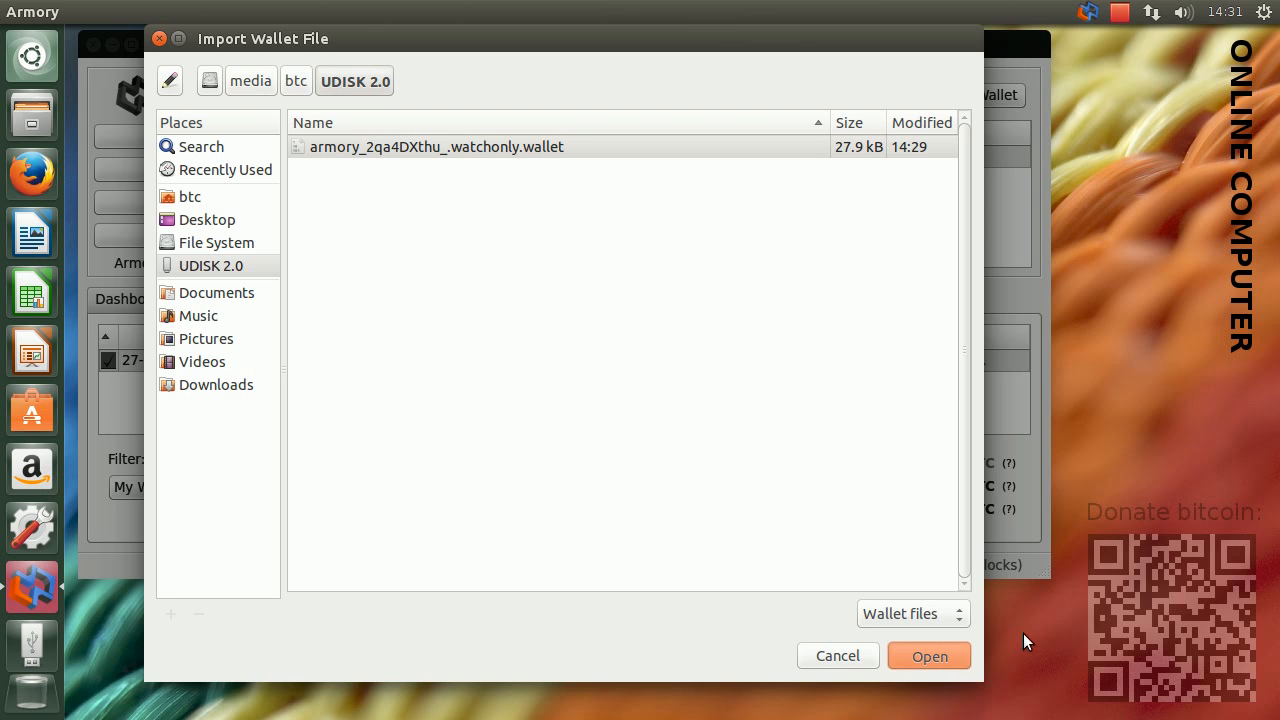
Confirm opening the selected watching-only wallet file and agree to rescan the blockchain now
key("Return")
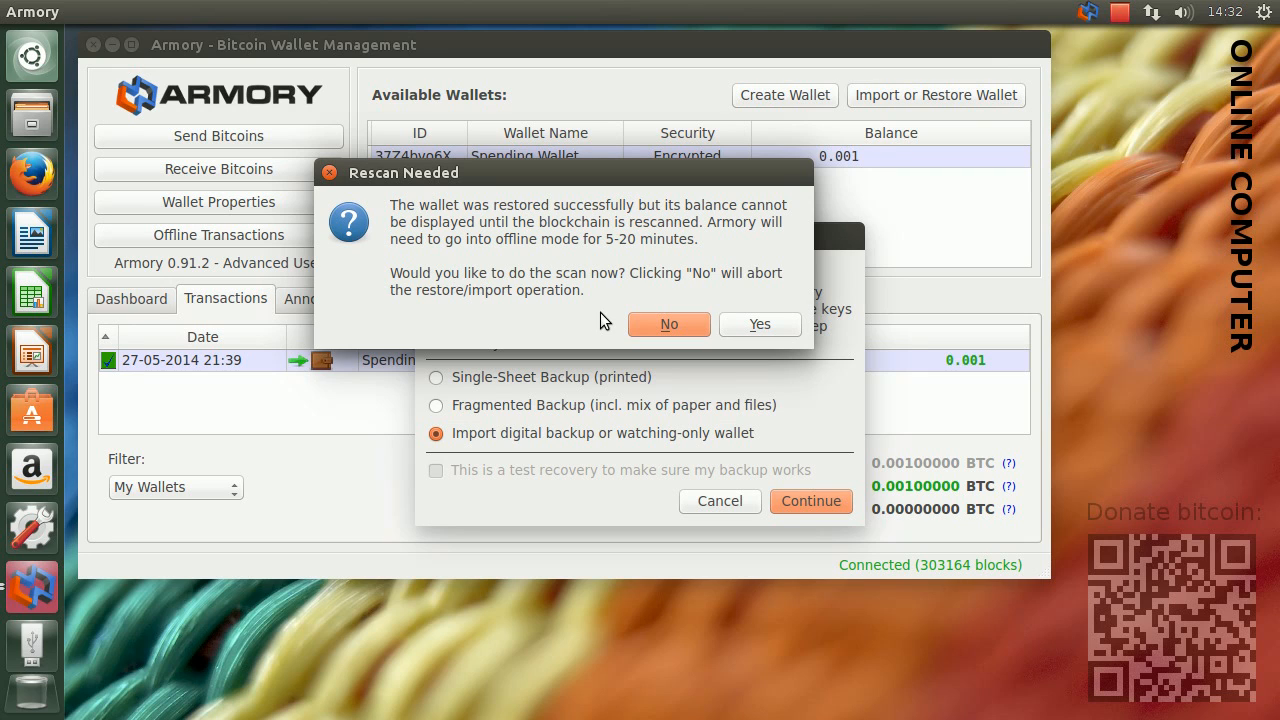
left_click(781, 322)
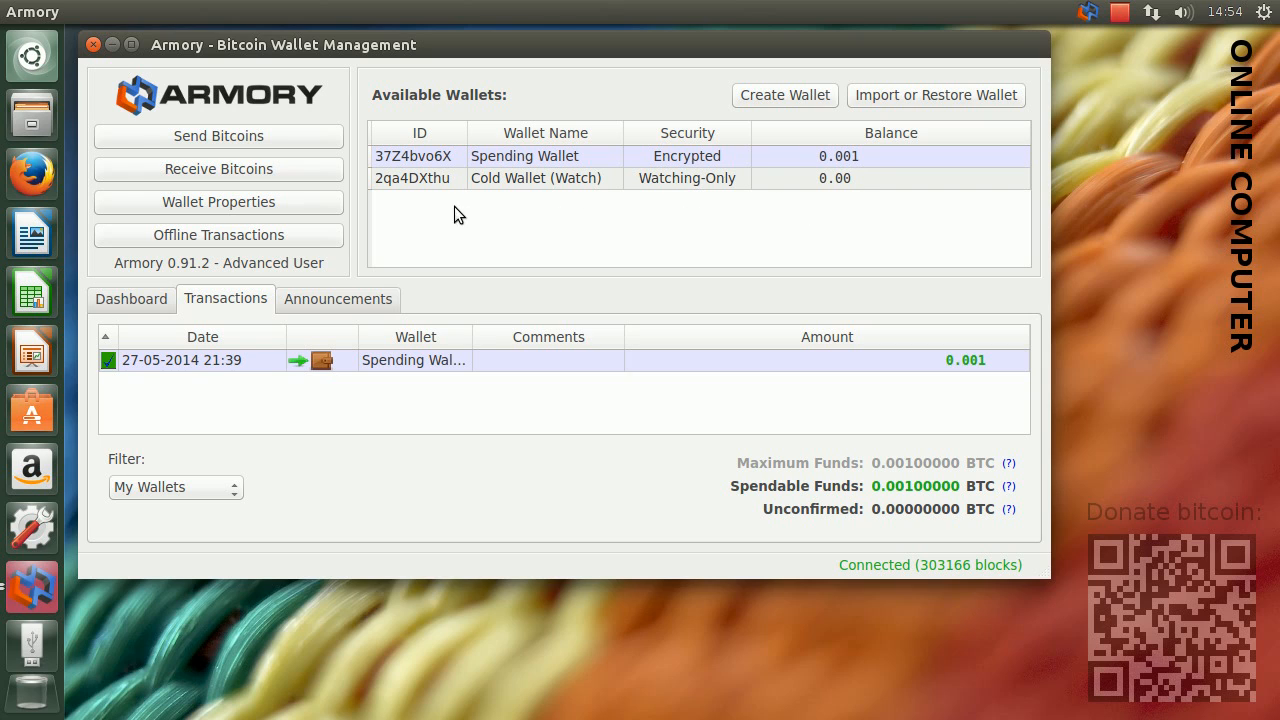
Mark Cold Wallet (Watch) as your own wallet in its properties and return to the wallet overview
left_click(435, 177)
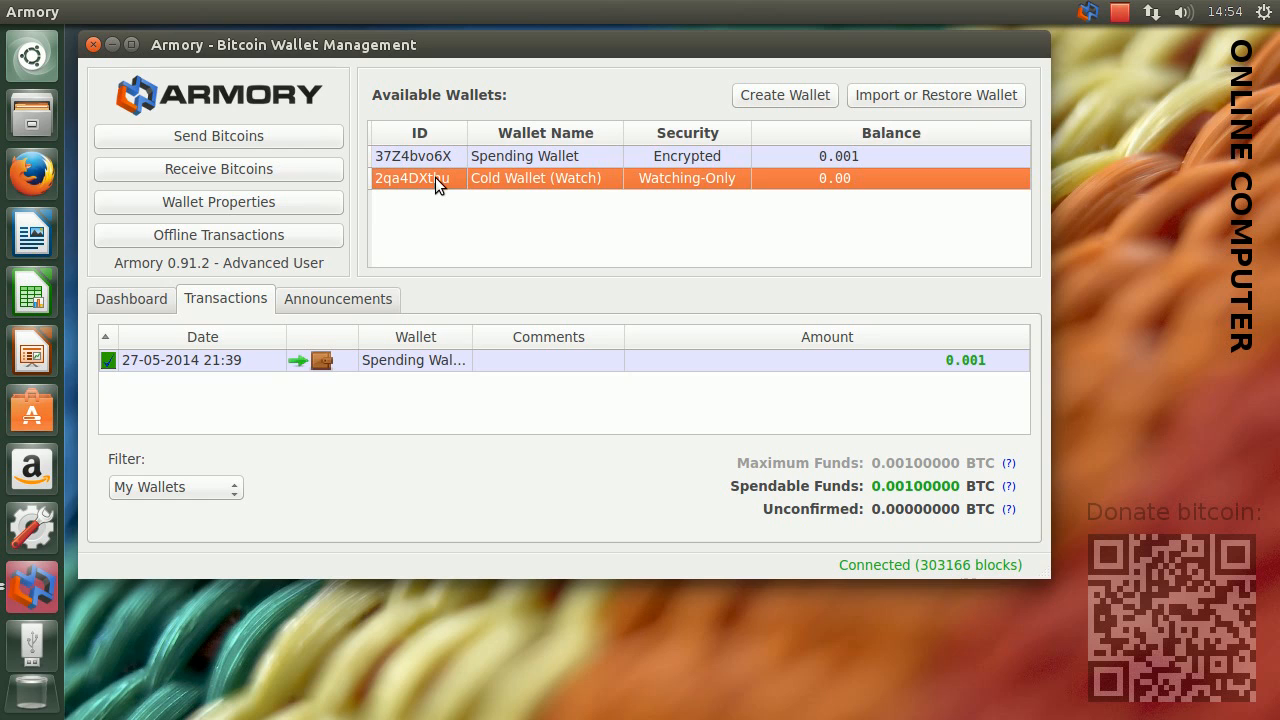
double_click(435, 177)
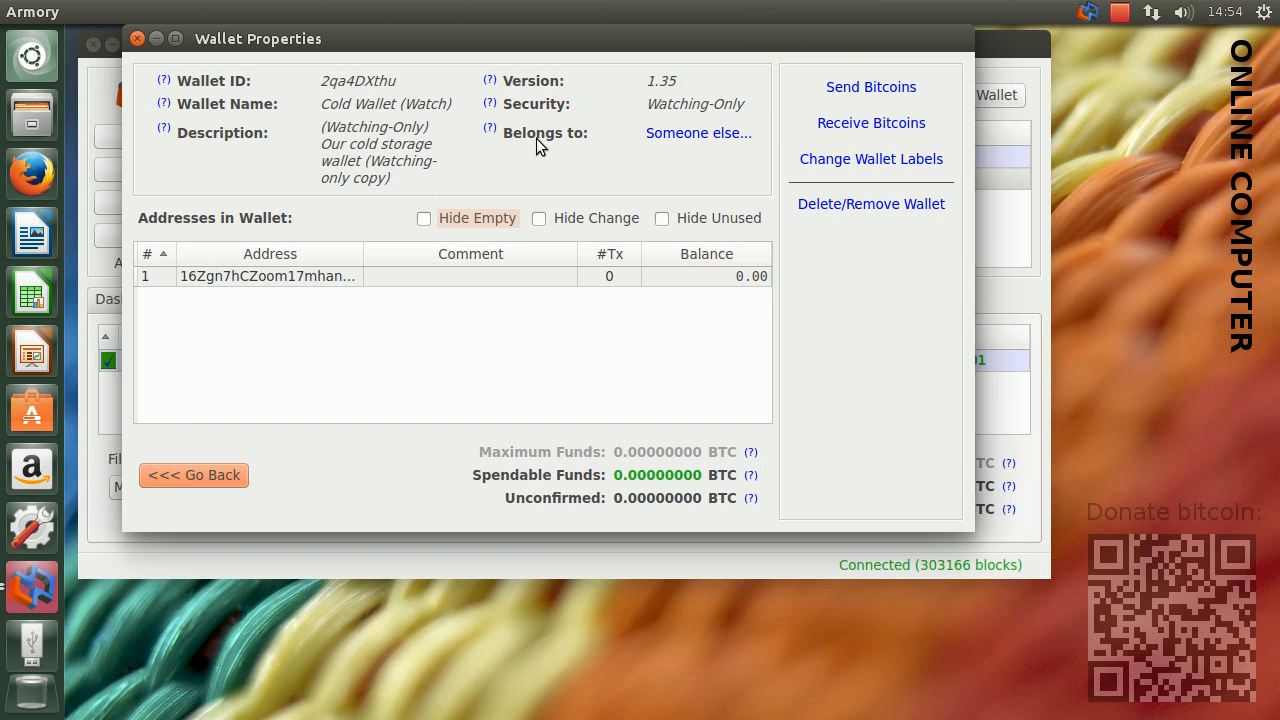
left_click(705, 146)
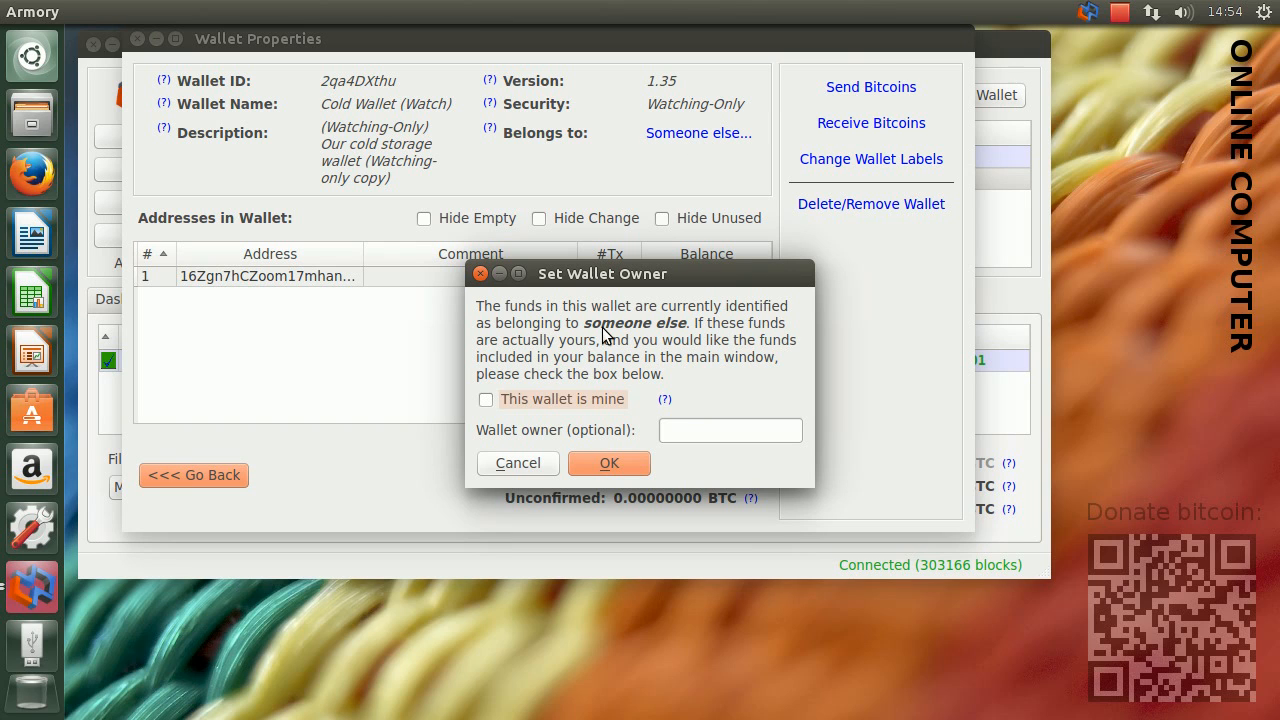
left_click(485, 401)
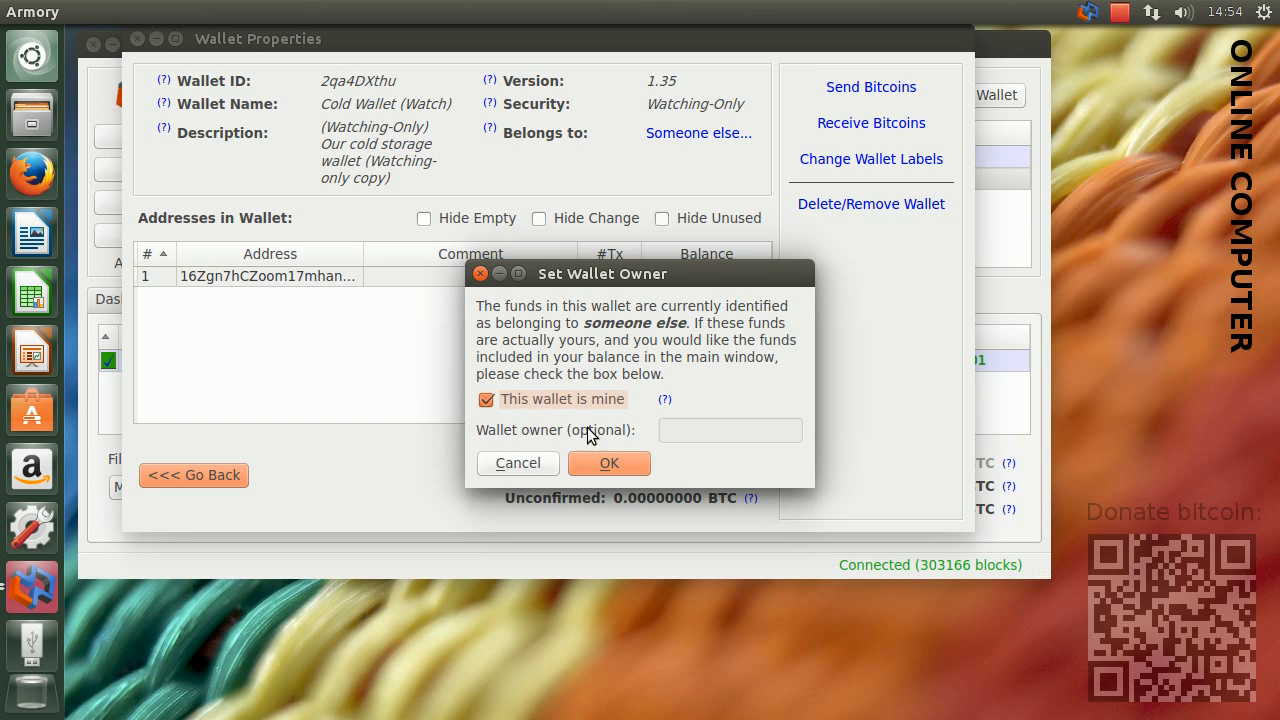
left_click(626, 466)
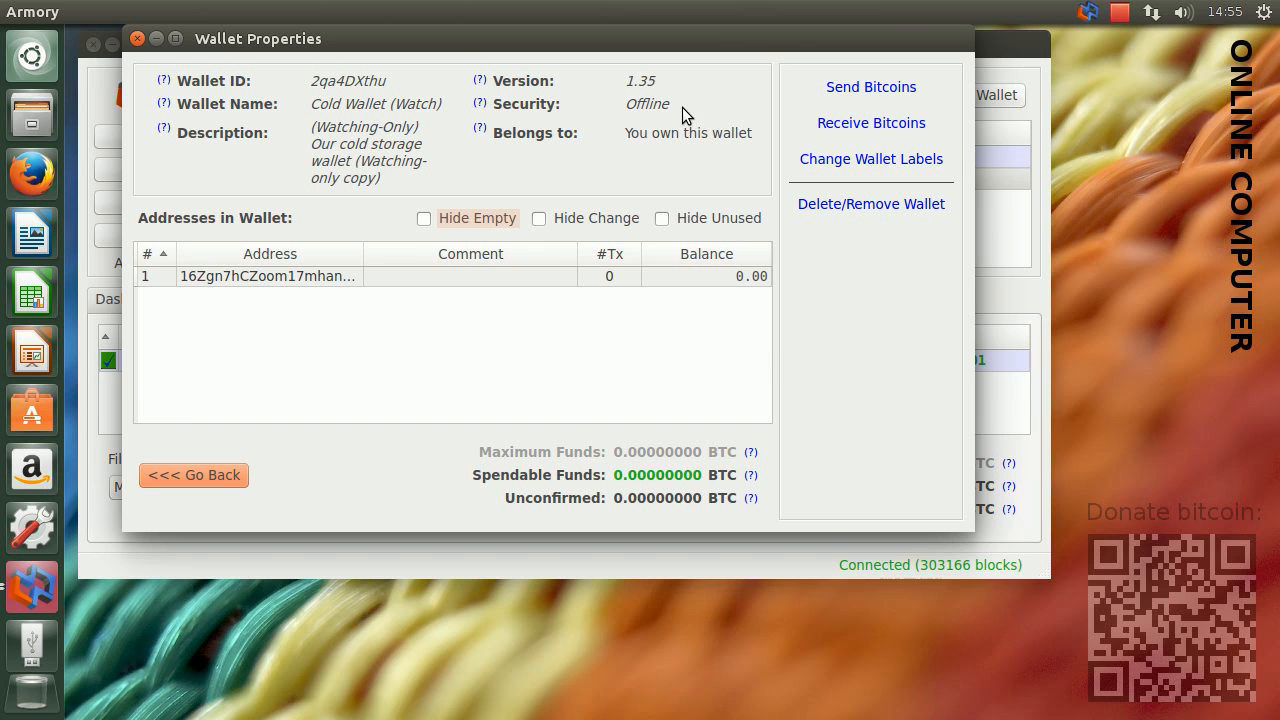
left_click(213, 478)
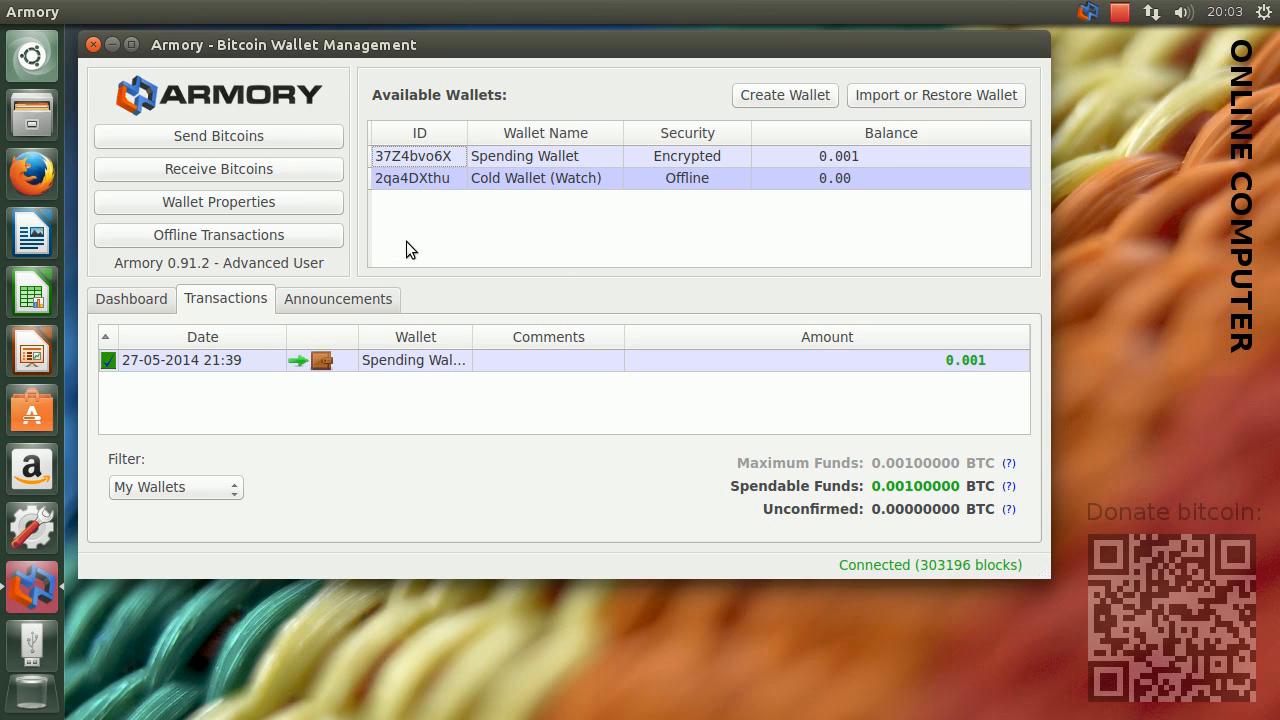
Generate a new receiving address for Cold Wallet (Watch), accepting the ownership warning, and copy the address to the clipboard
left_click(262, 167)
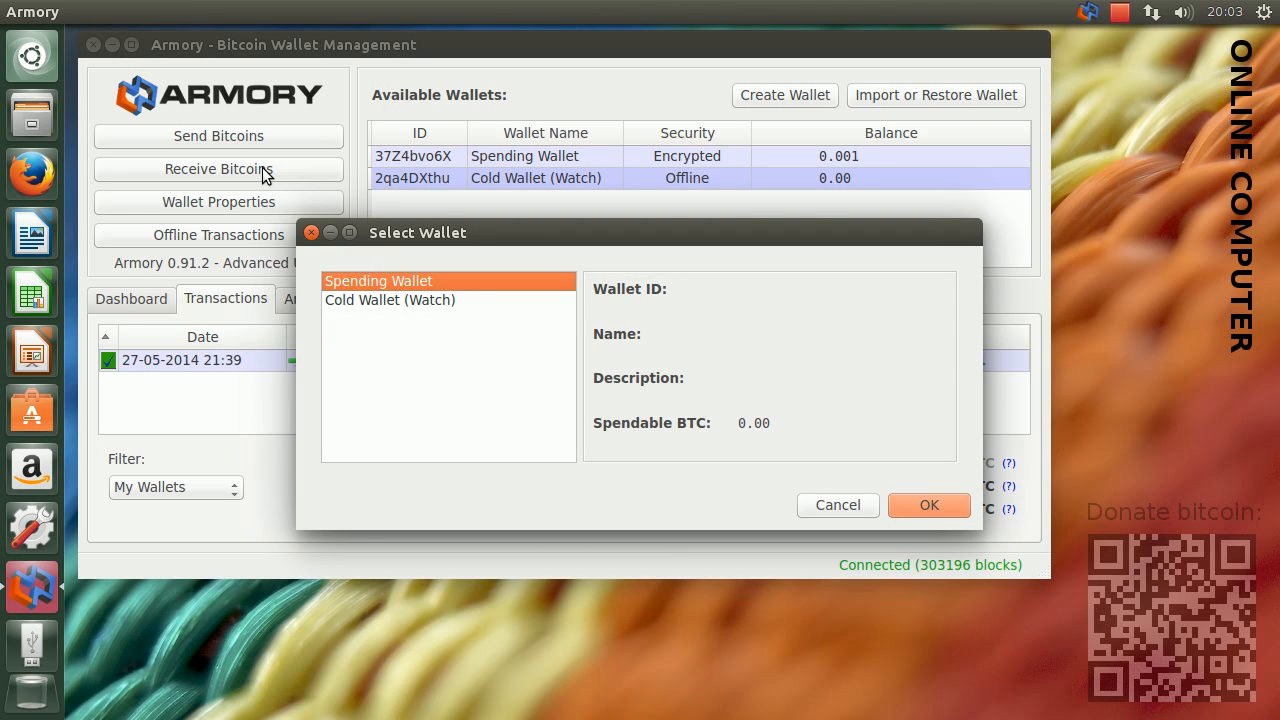
left_click(452, 300)
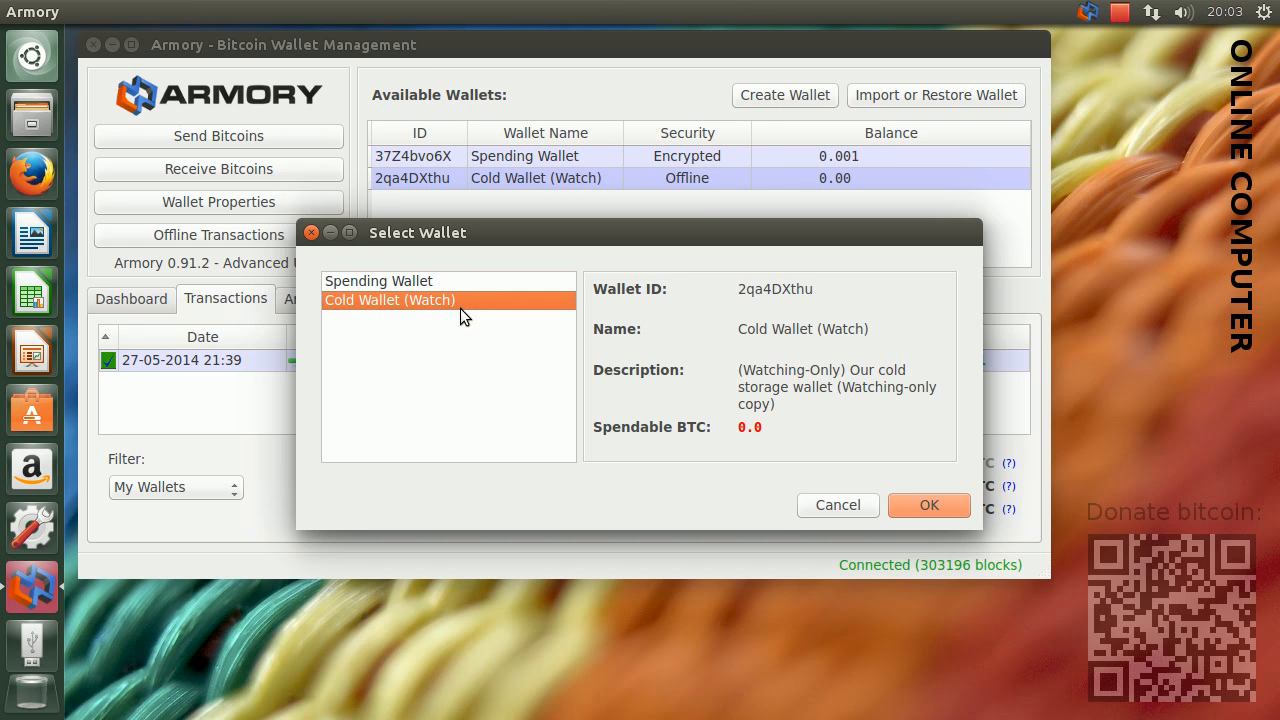
left_click(930, 505)
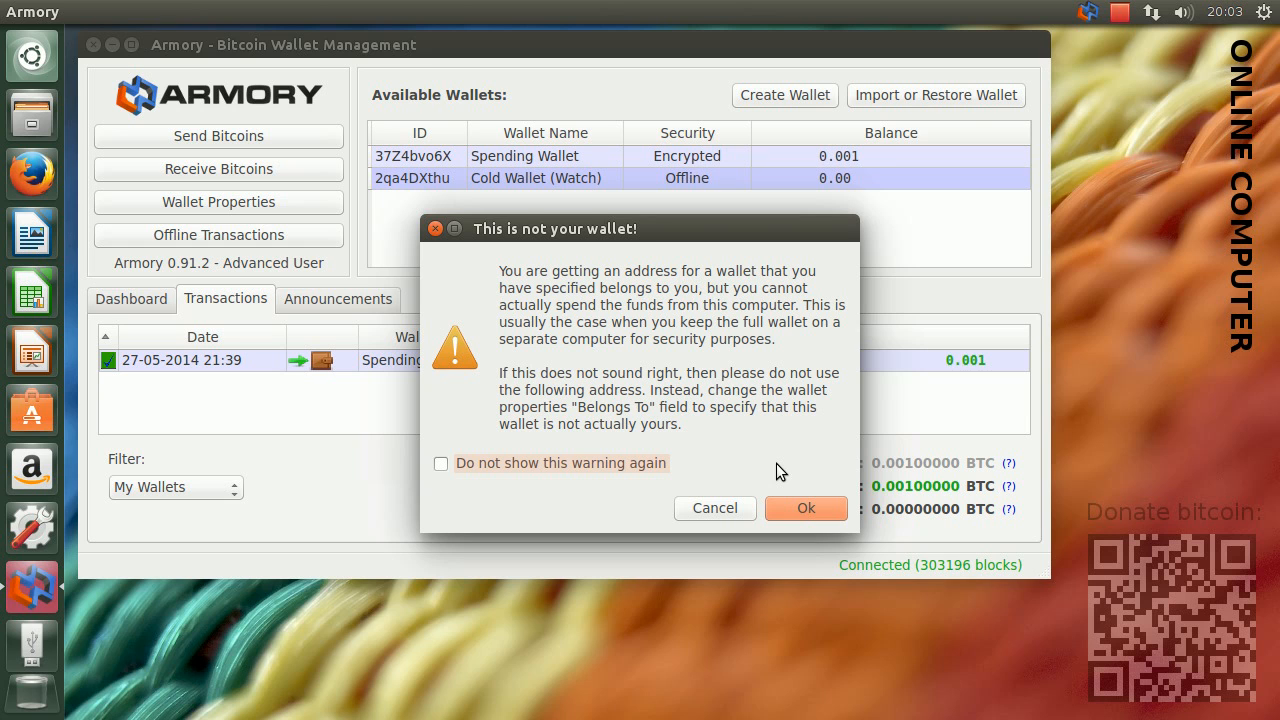
left_click(807, 510)
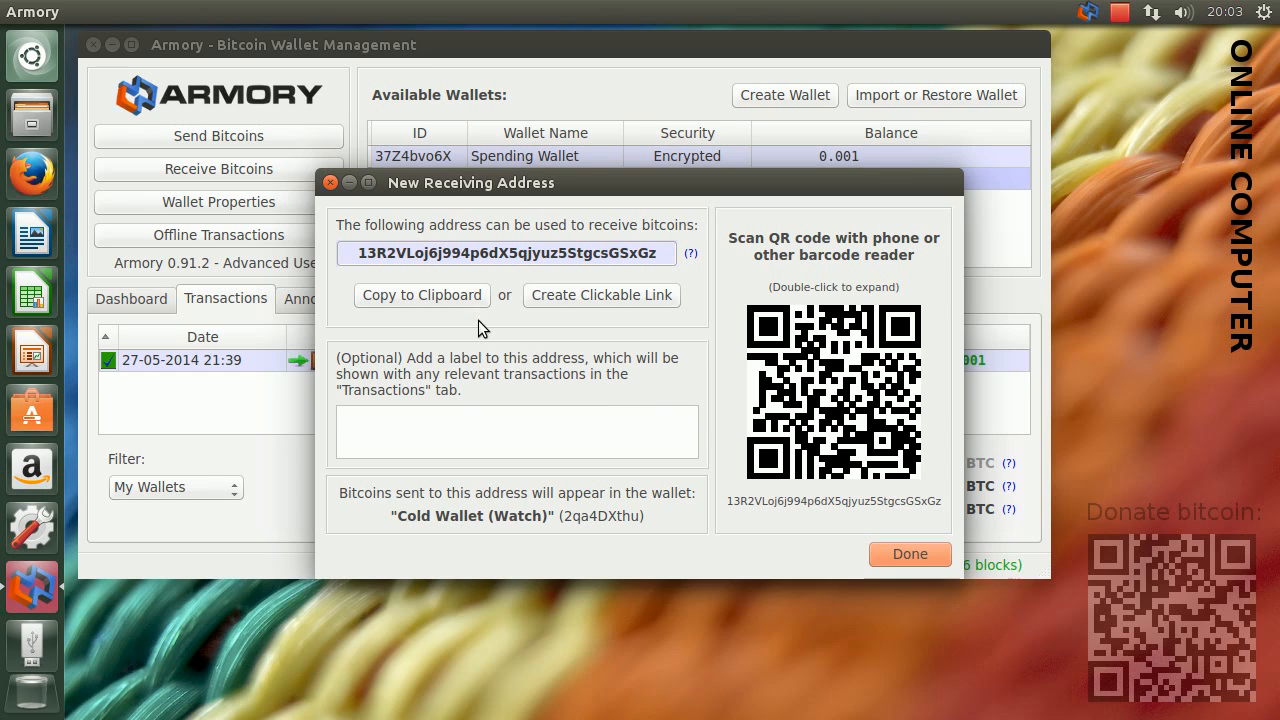
left_click(429, 294)
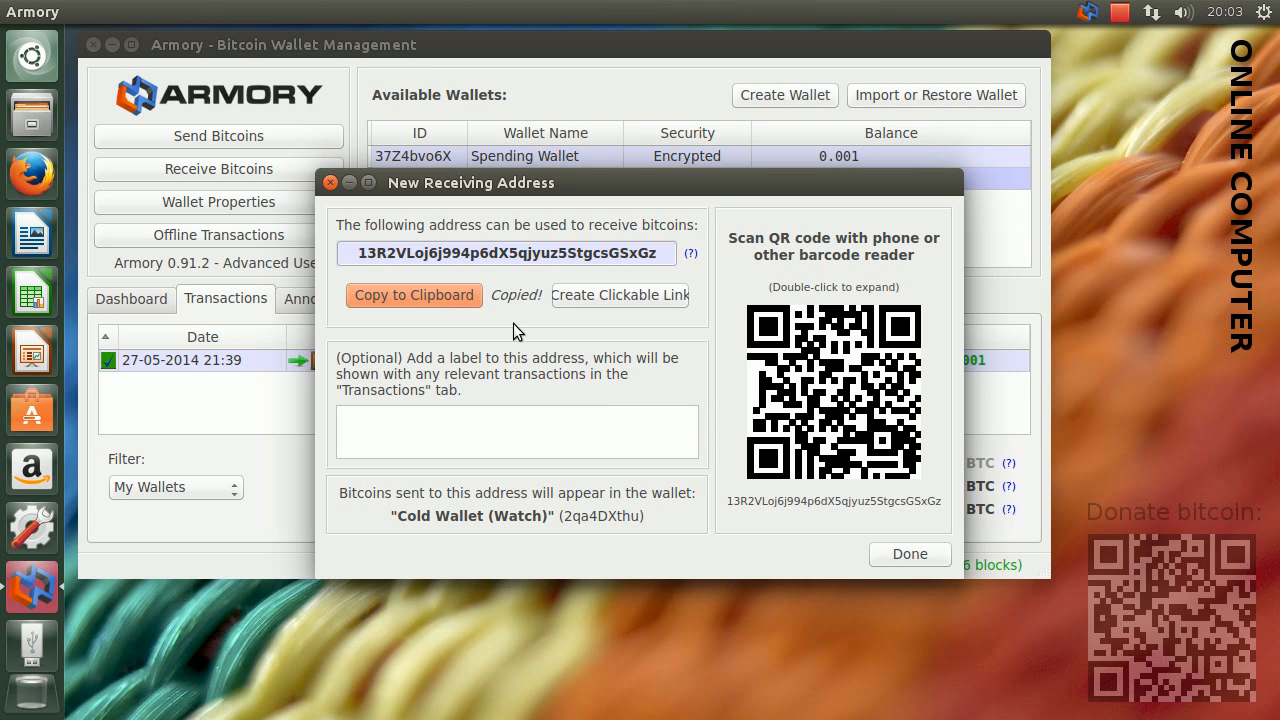
left_click(902, 558)
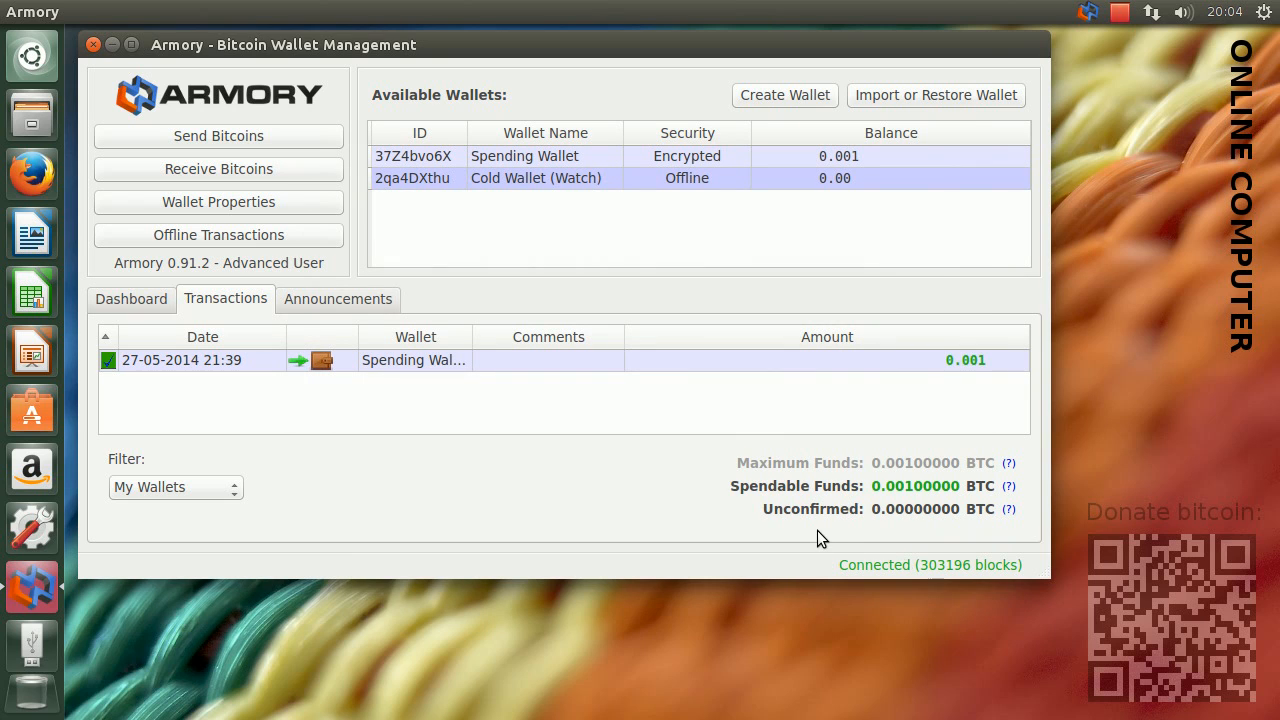
Prepare a transaction from Spending Wallet to the copied cold wallet address with the maximum amount of 0.0009 BTC
left_click(301, 136)
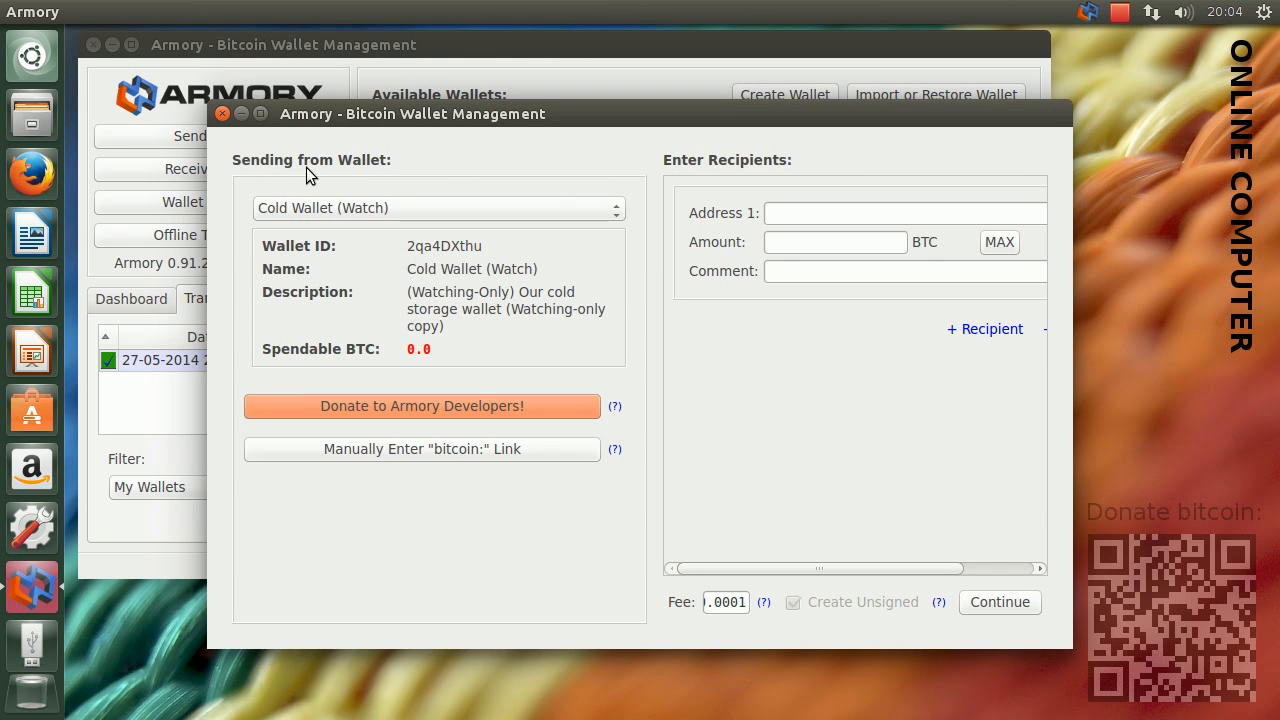
left_click(351, 207)
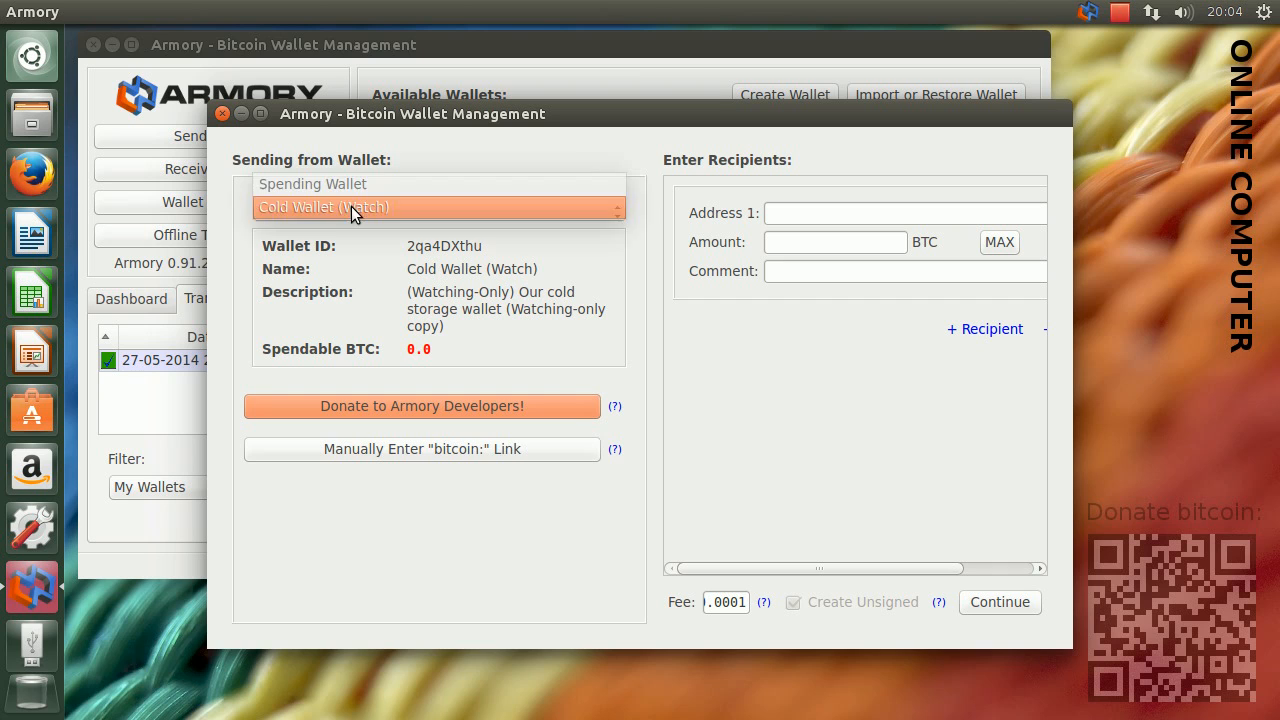
left_click(347, 186)
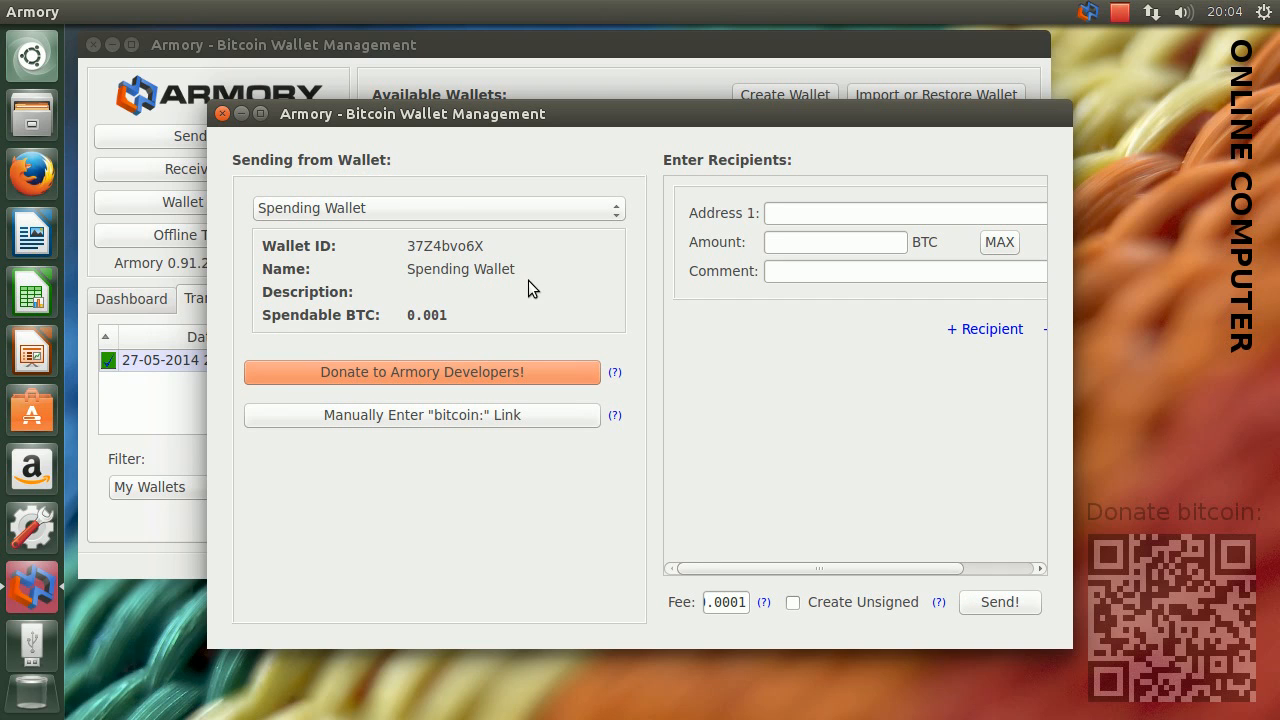
left_click(788, 211)
right_click(787, 211)
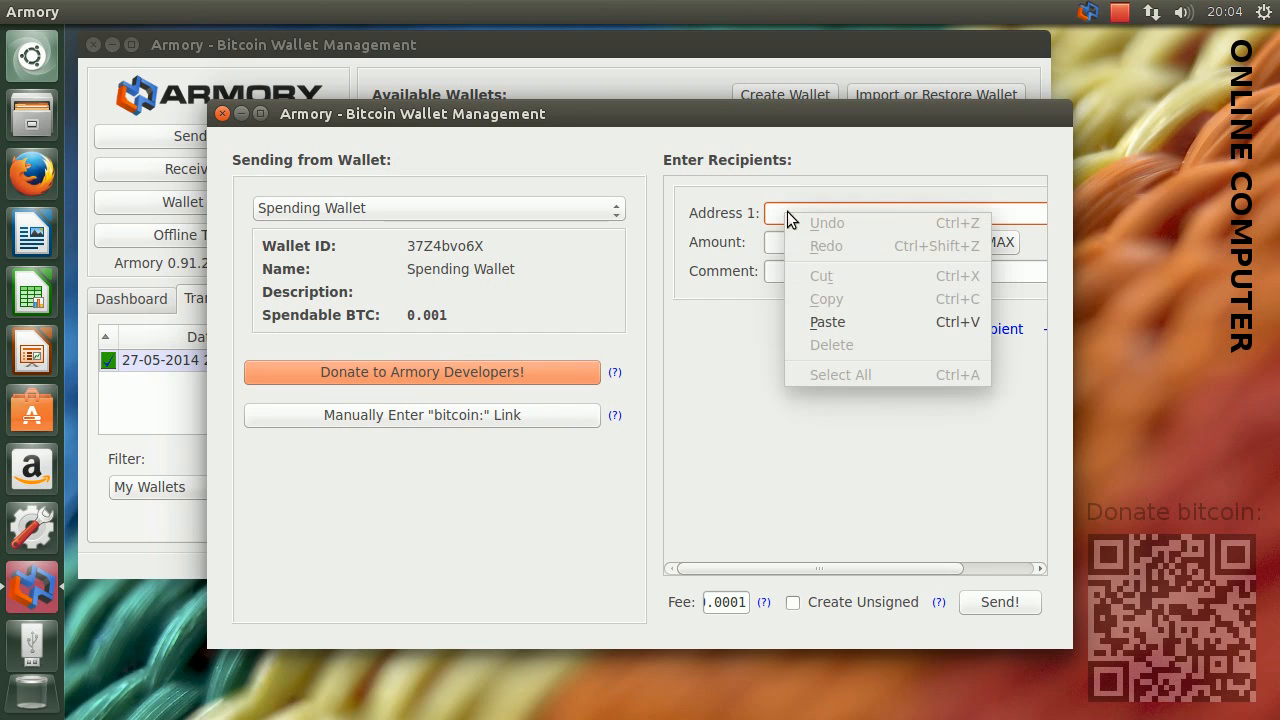
left_click(827, 321)
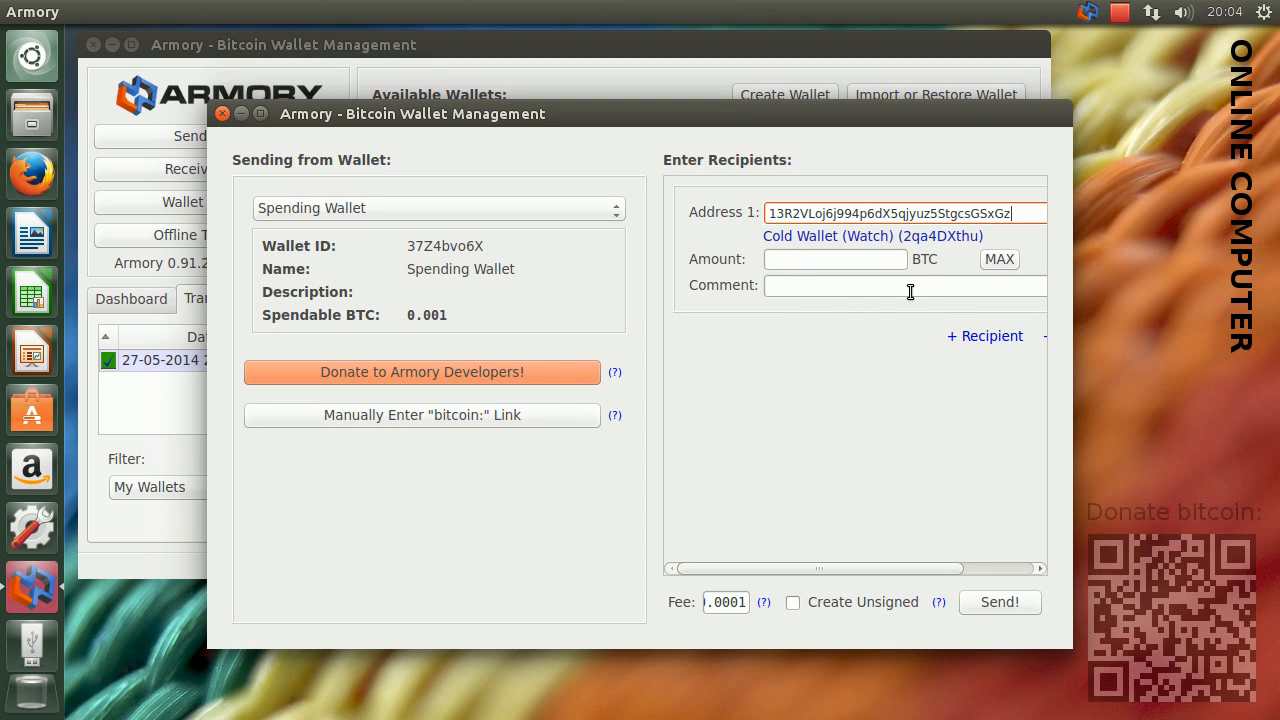
left_click(995, 262)
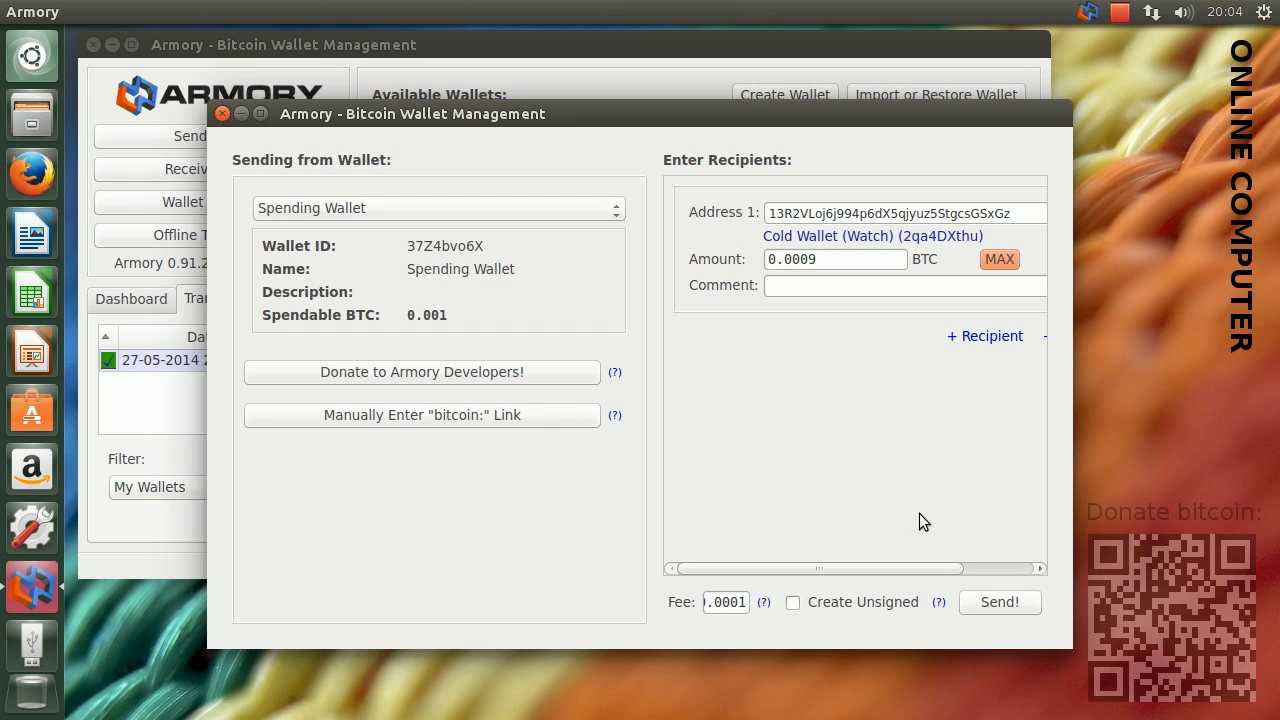
Send the prepared transaction, confirm it, and unlock Spending Wallet with its passphrase
left_click(996, 603)
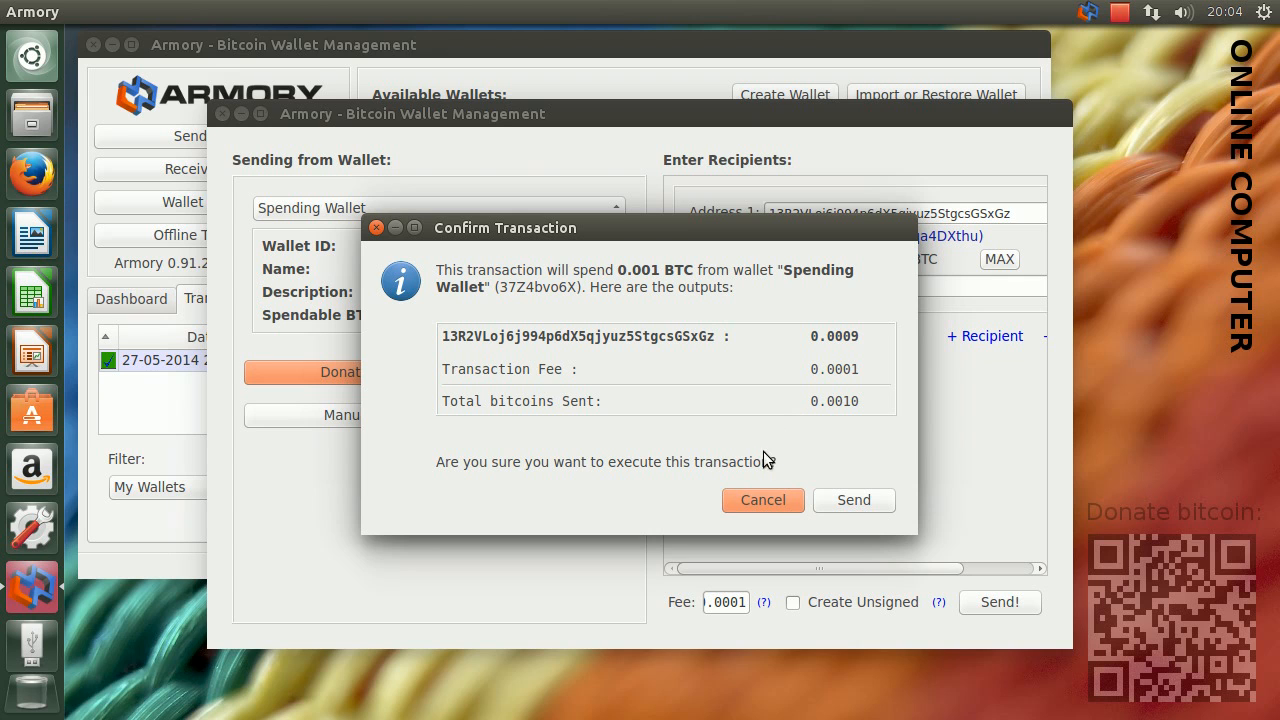
left_click(836, 501)
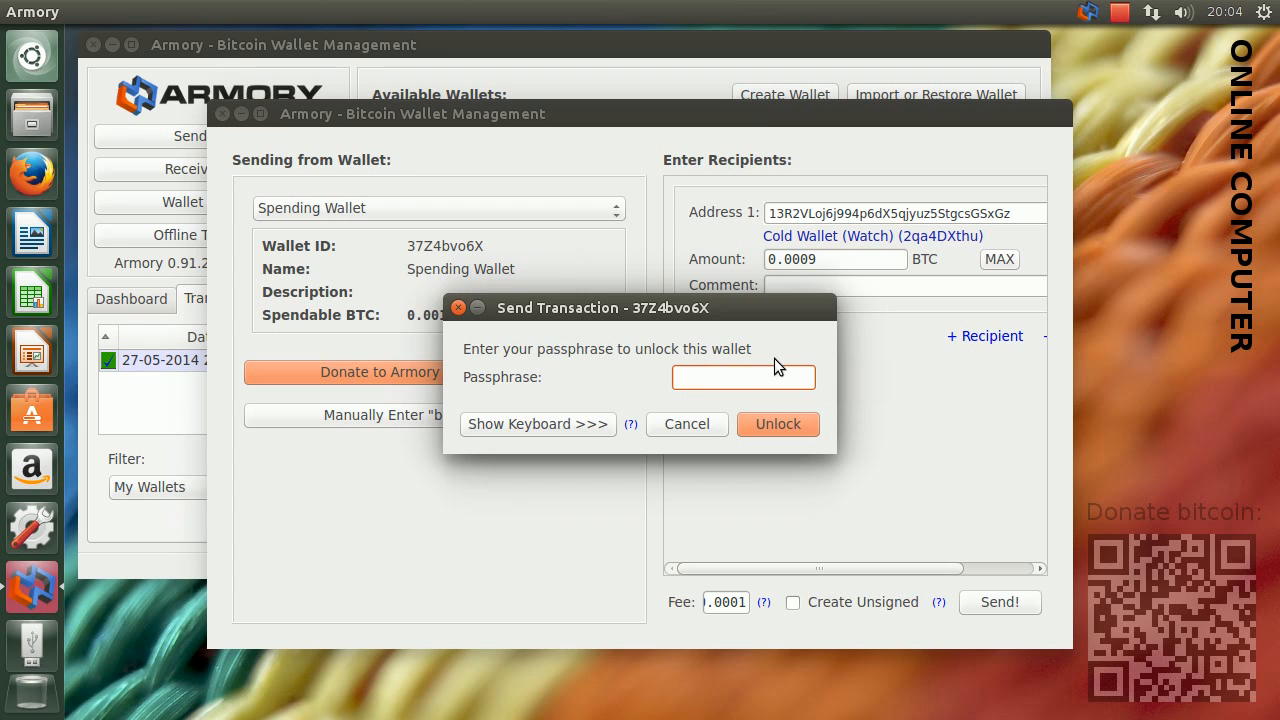
type("*********")
left_click(796, 427)
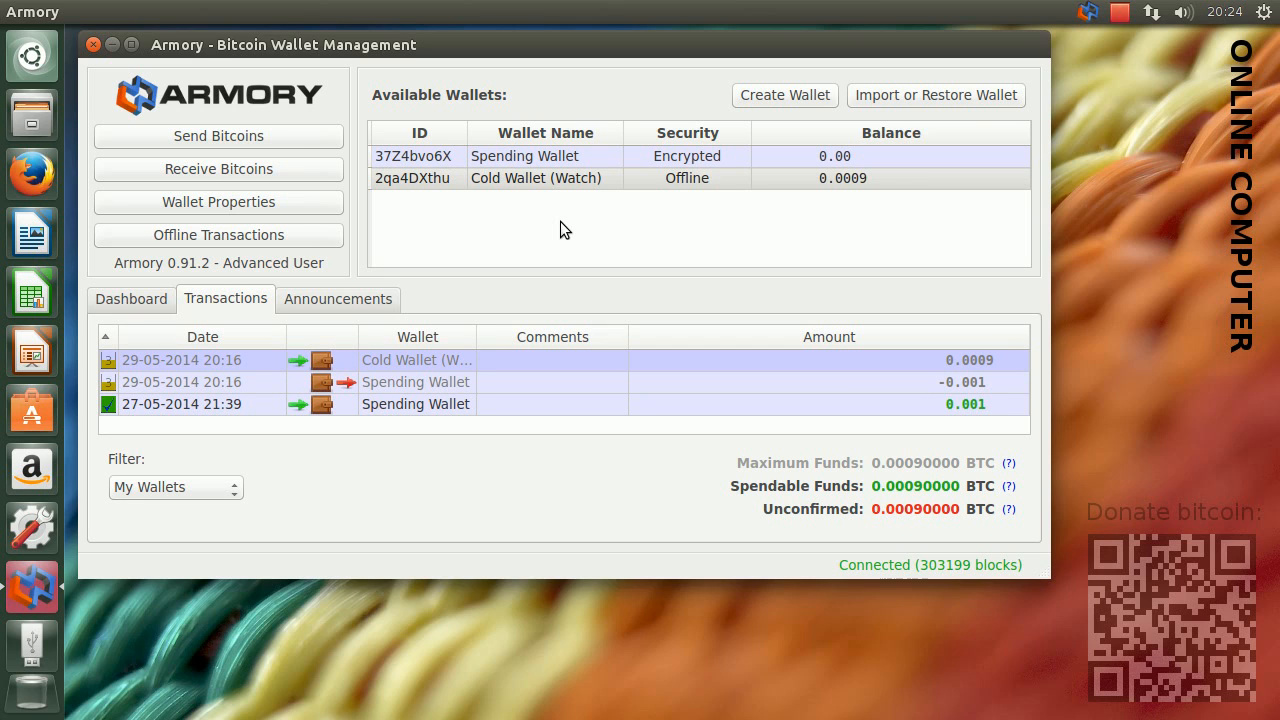
Generate a new receiving address for Spending Wallet and copy it to the clipboard
left_click(308, 173)
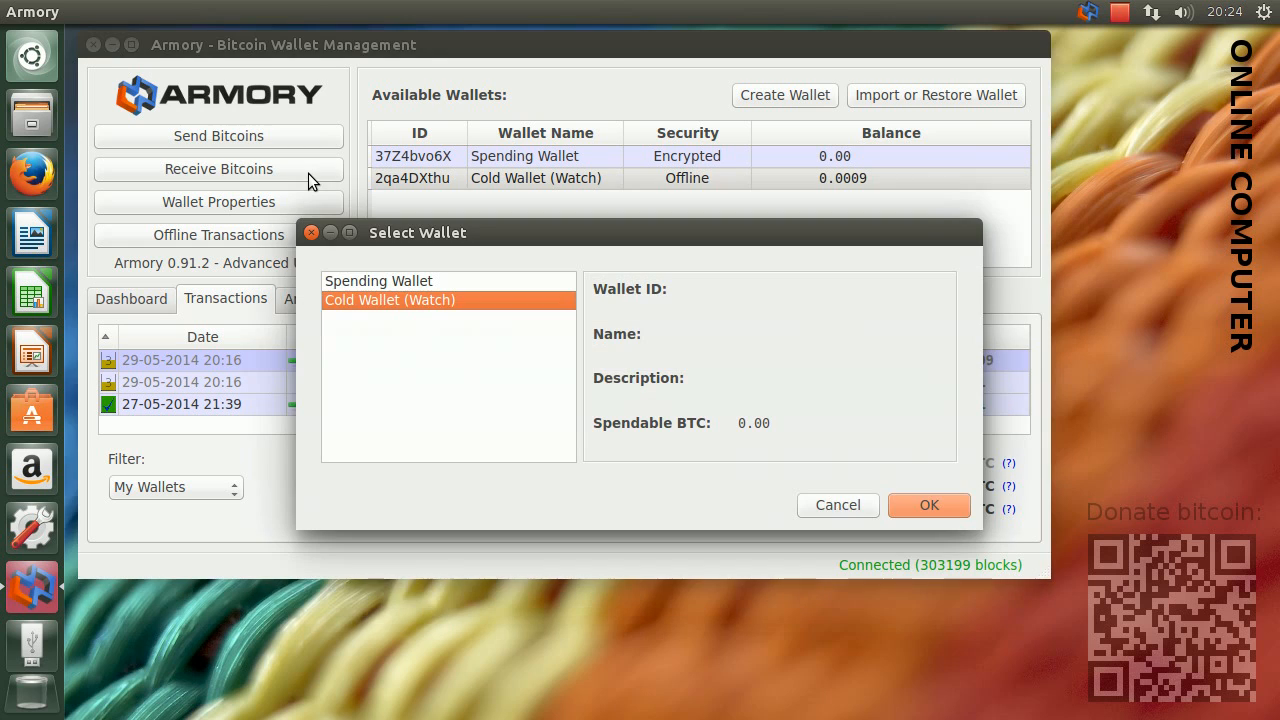
left_click(411, 281)
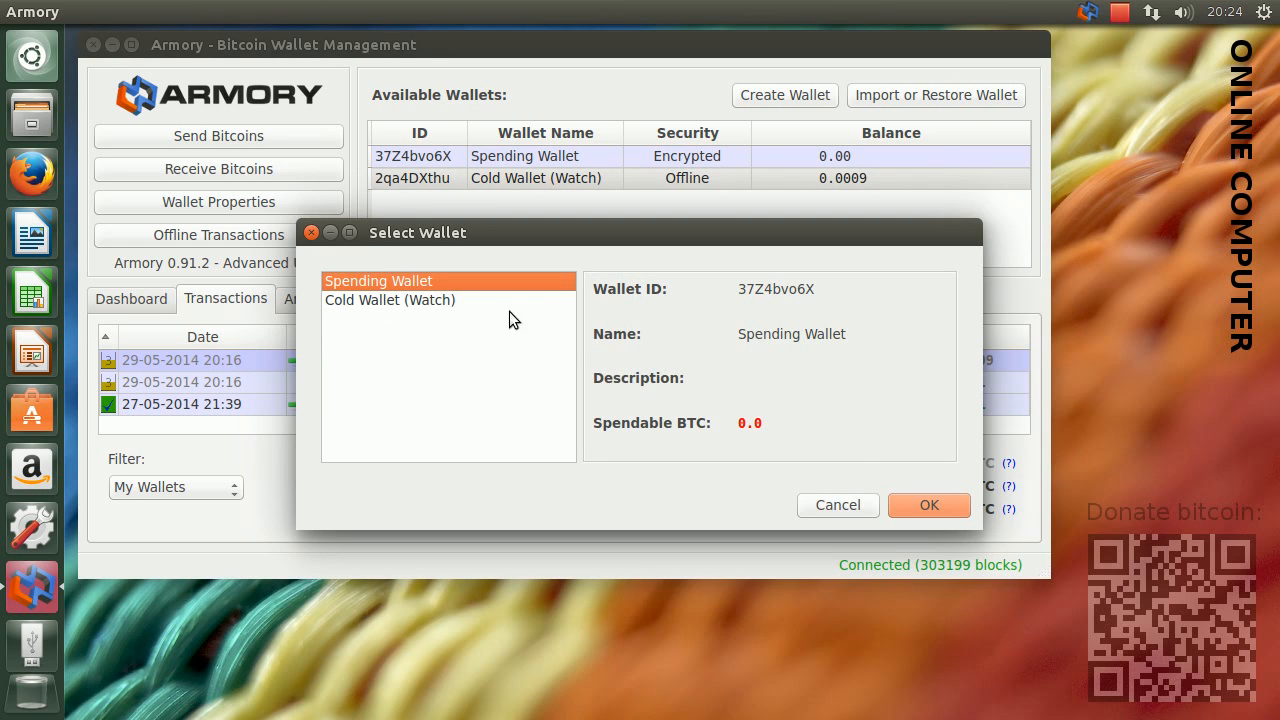
left_click(912, 506)
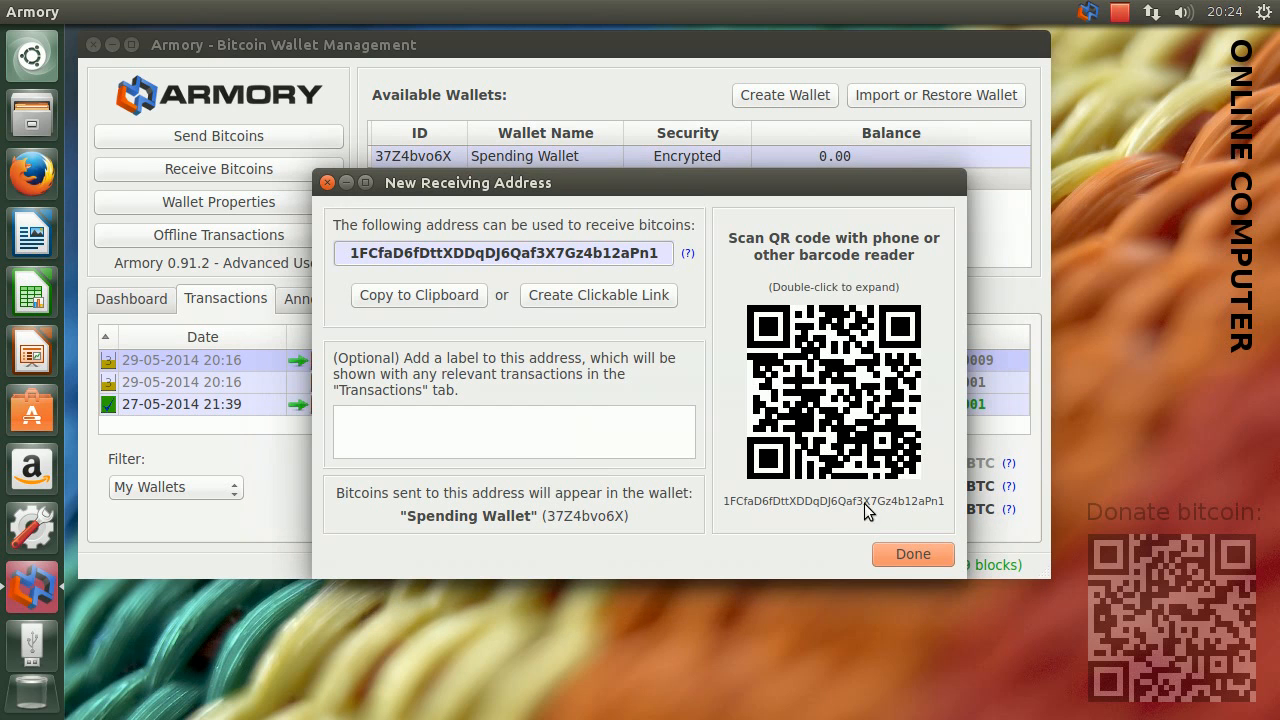
left_click(409, 293)
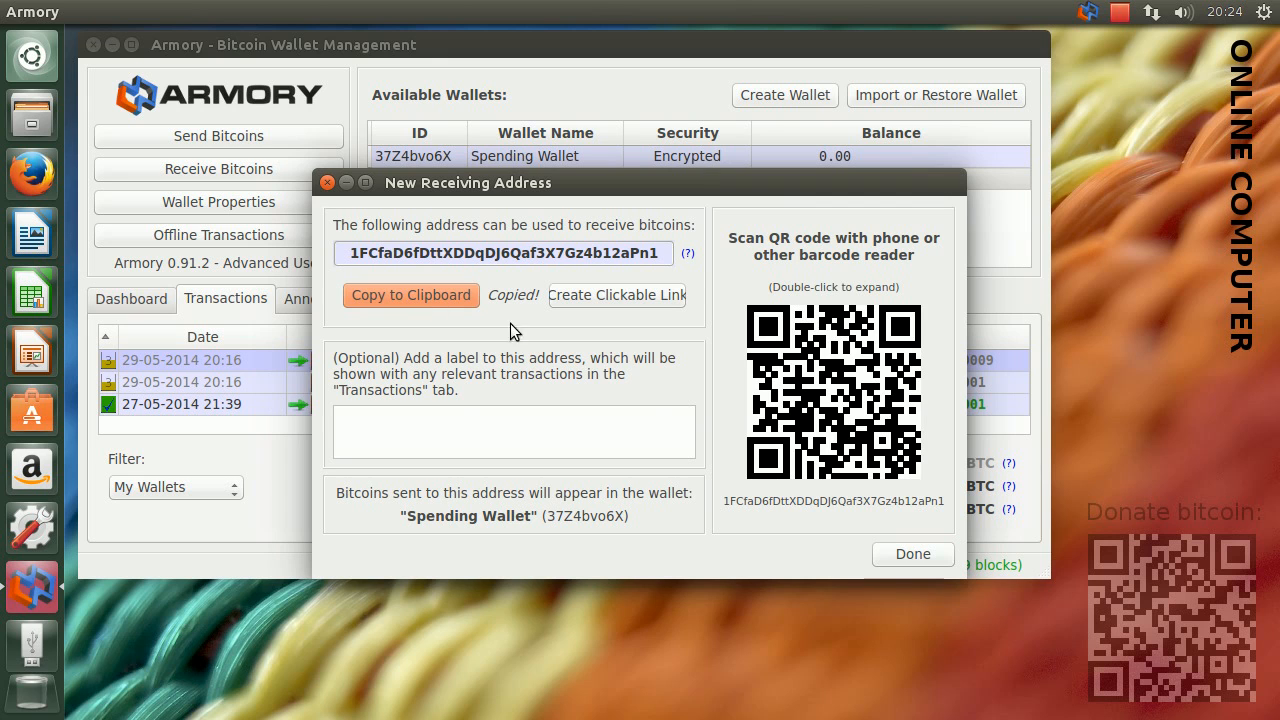
left_click(886, 554)
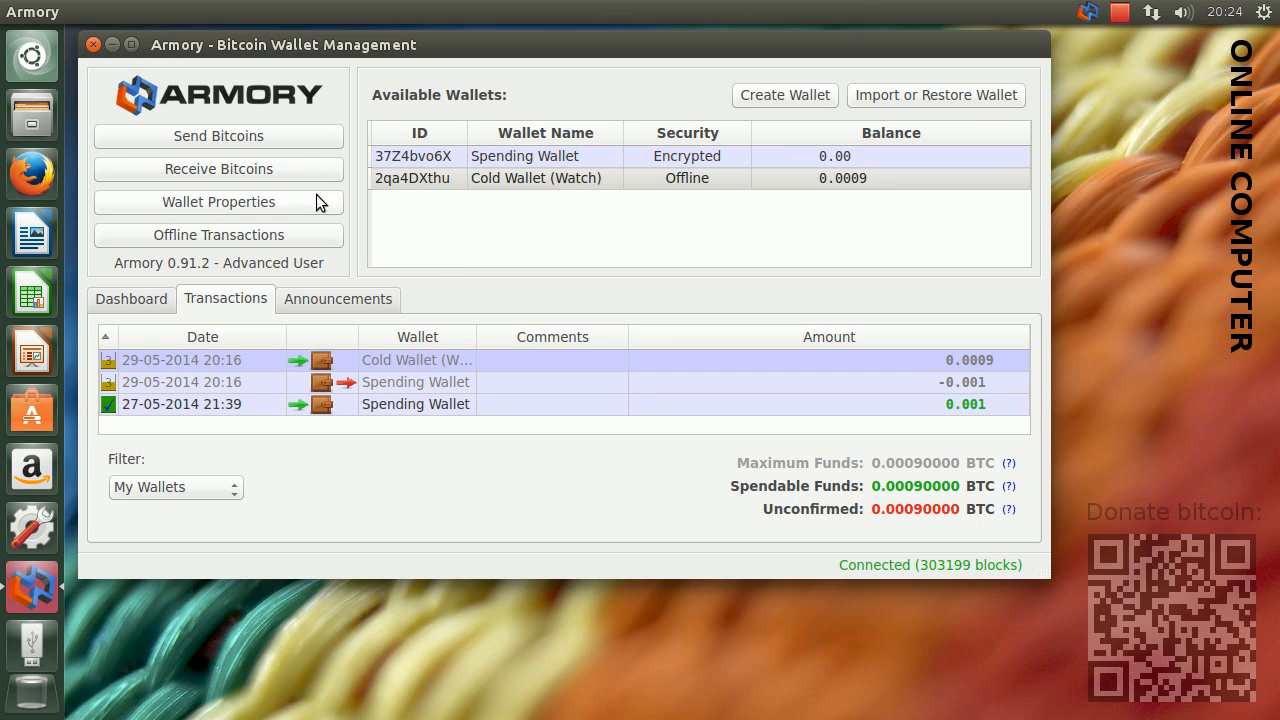
Create an unsigned transaction from Cold Wallet (Watch) to the copied Spending Wallet address with the maximum amount of 0.0008 BTC
left_click(291, 135)
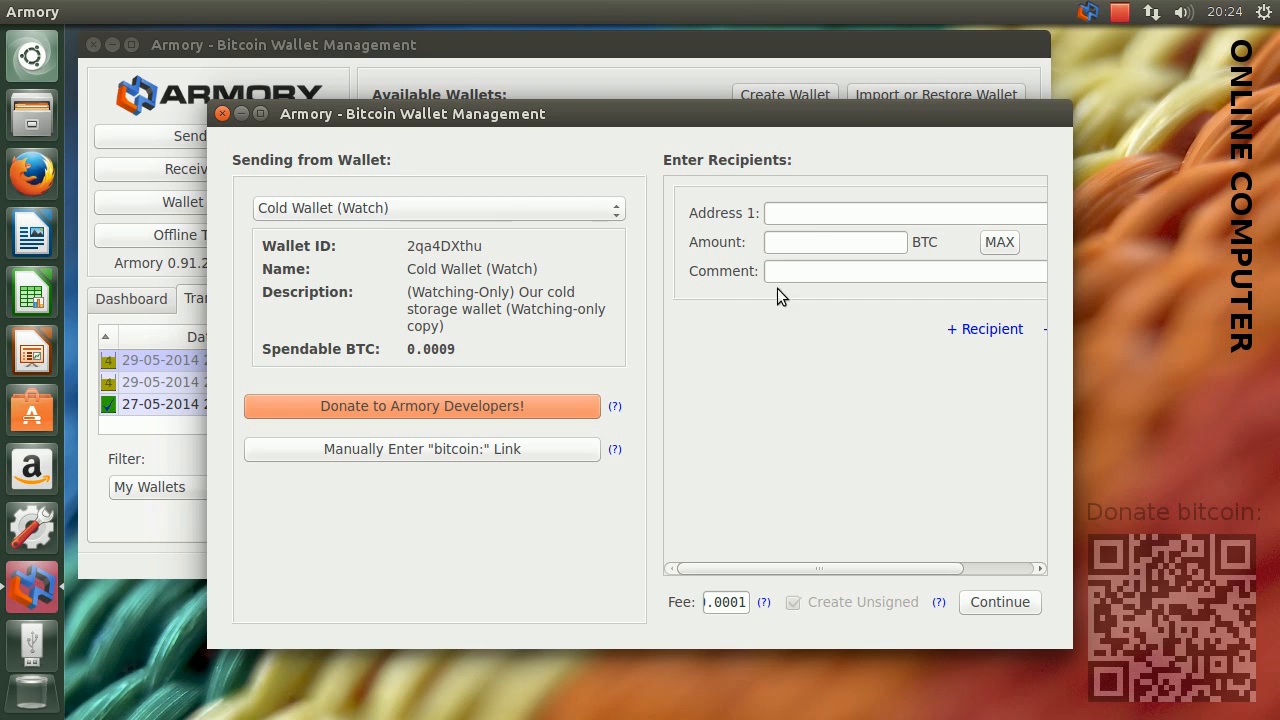
left_click(940, 213)
right_click(935, 213)
left_click(978, 320)
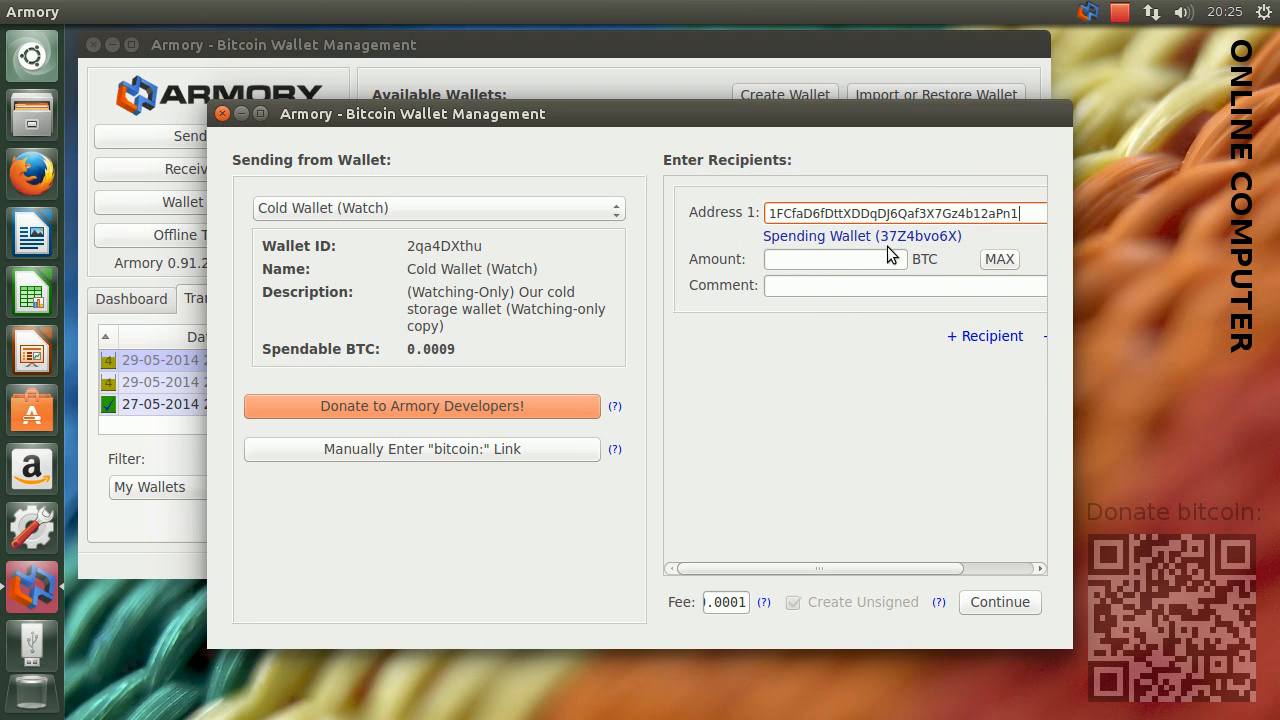
left_click(993, 259)
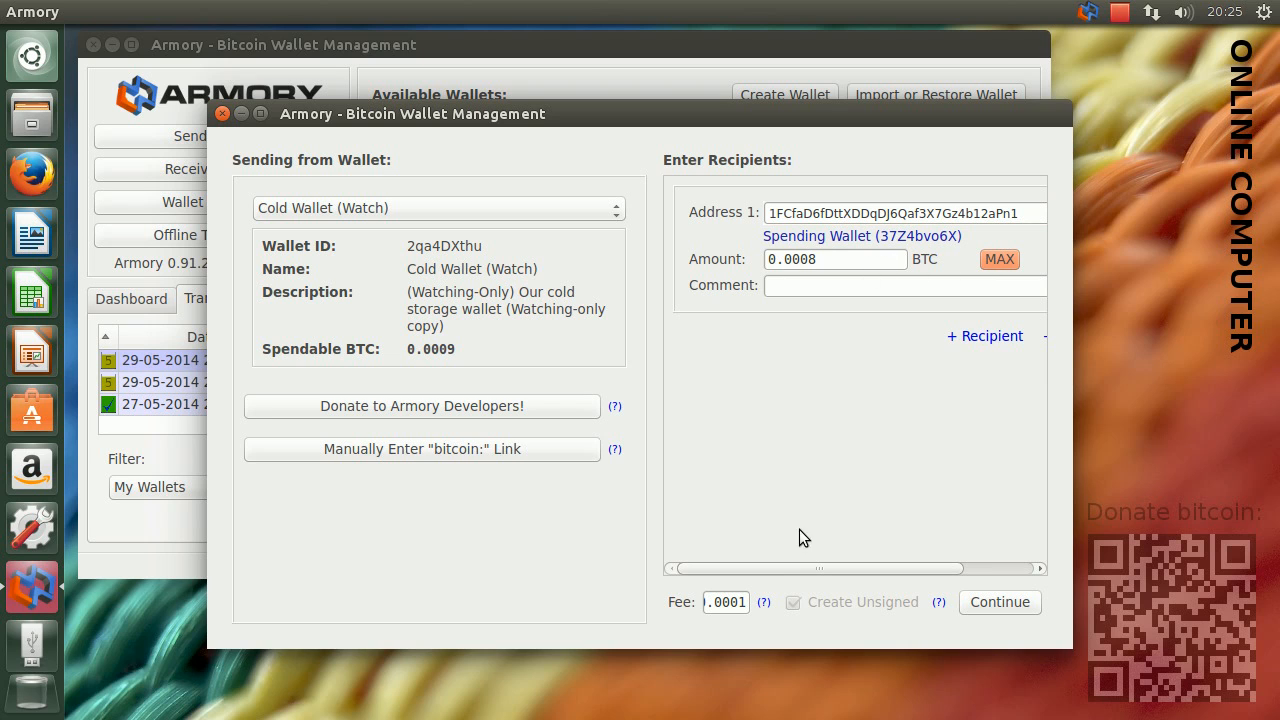
left_click(987, 600)
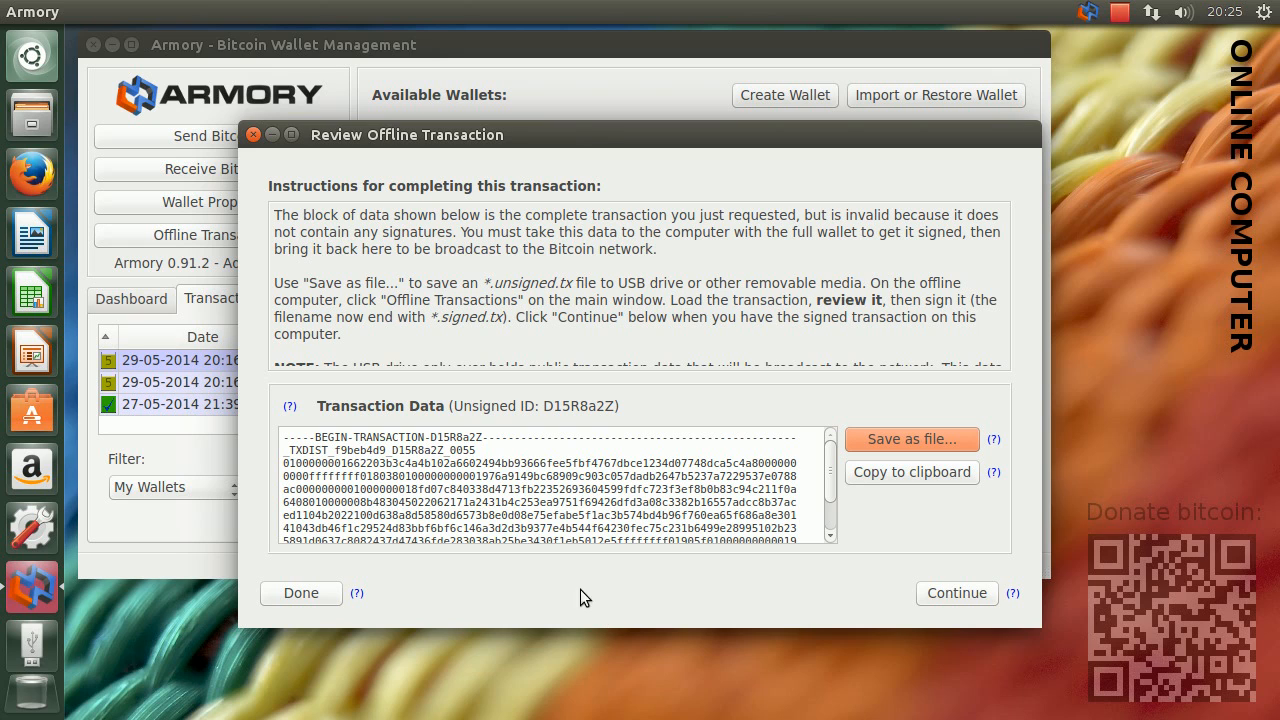
Save the unsigned transaction as armory_D15R8a2Z_.unsigned.tx on the UDISK 2.0 drive
mouse_move(827, 478)
left_mouse_down()
mouse_move(829, 530)
mouse_move(827, 462)
left_mouse_up()
left_click(903, 439)
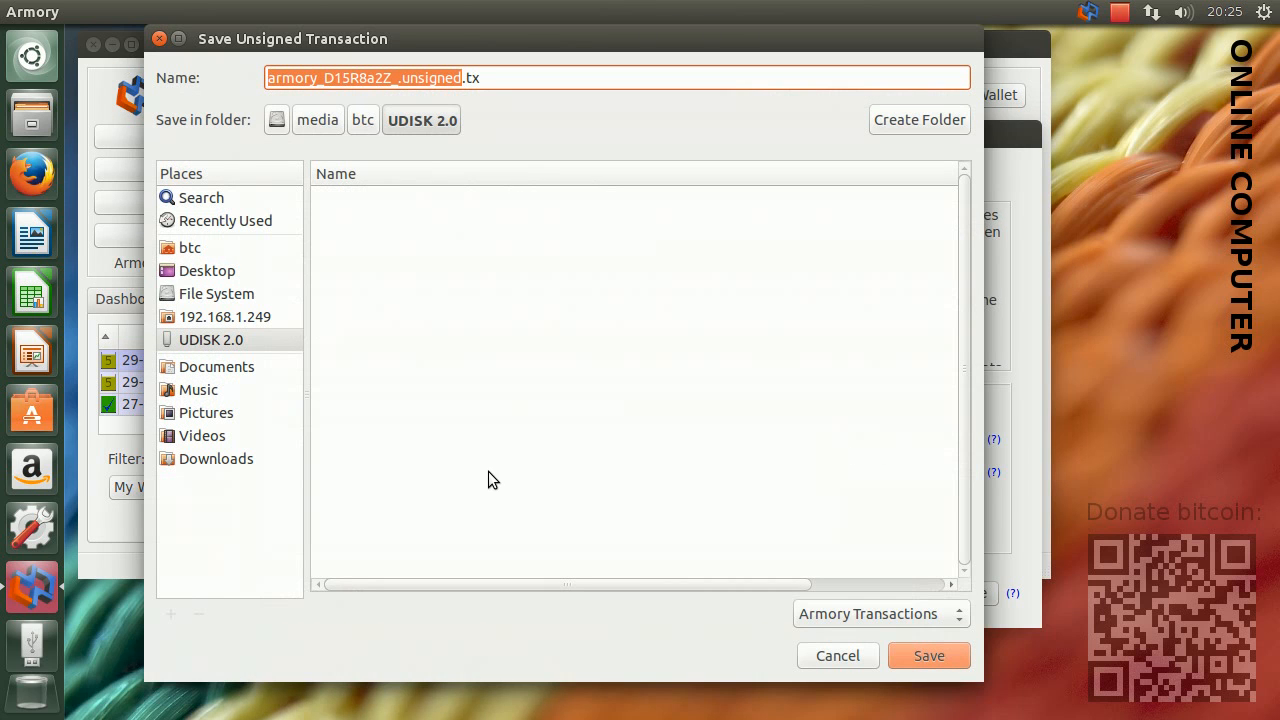
left_click(233, 339)
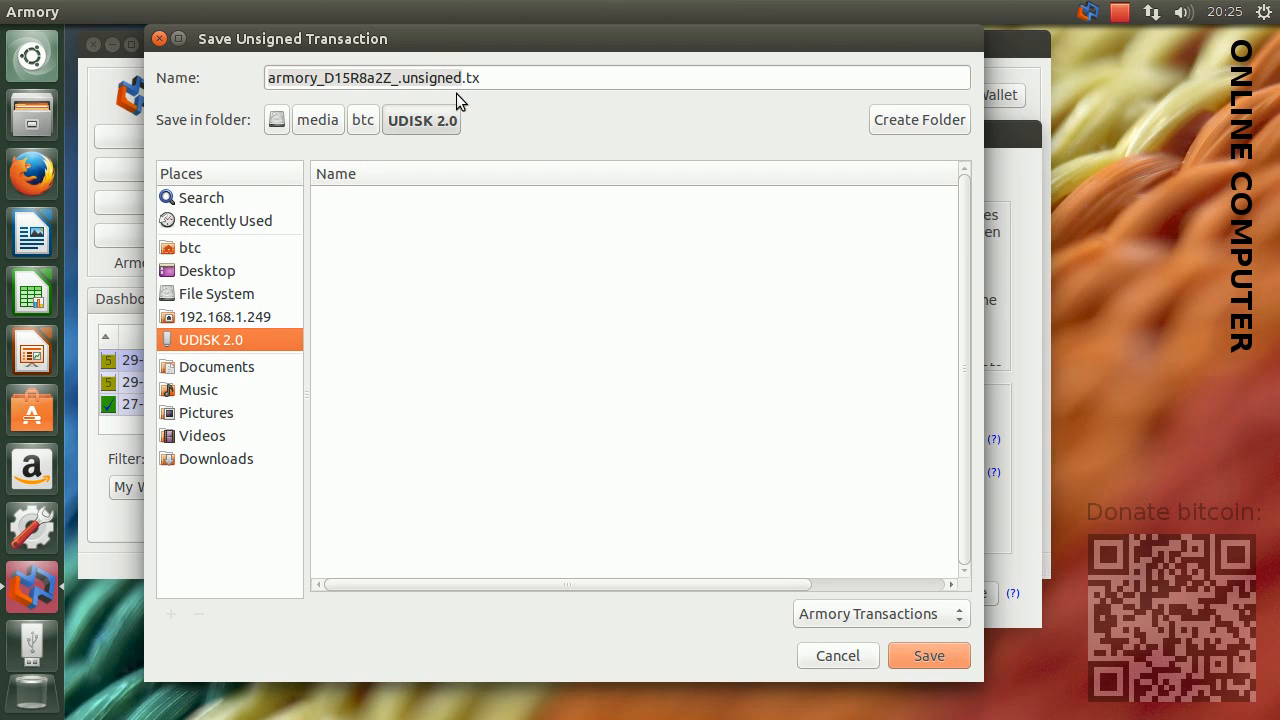
left_click(921, 655)
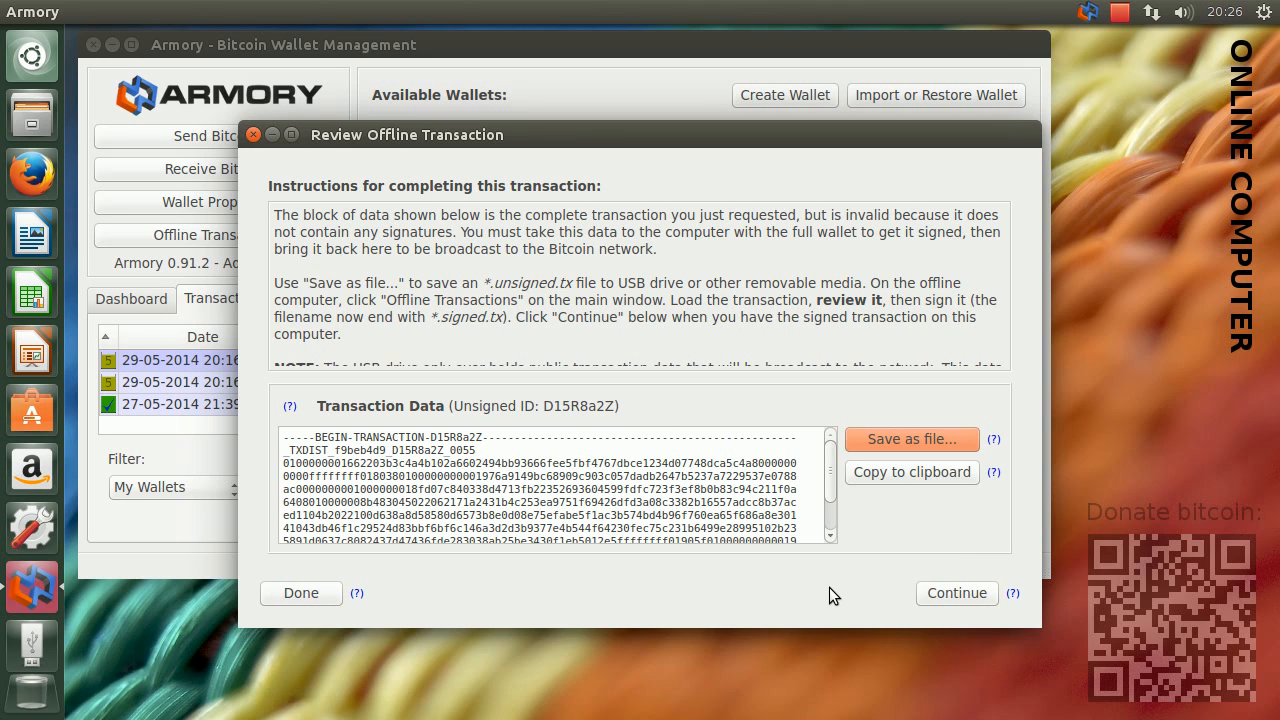
Eject the UDISK 2.0 drive from the online computer and close the drive's file window on the cold storage computer
right_click(40, 645)
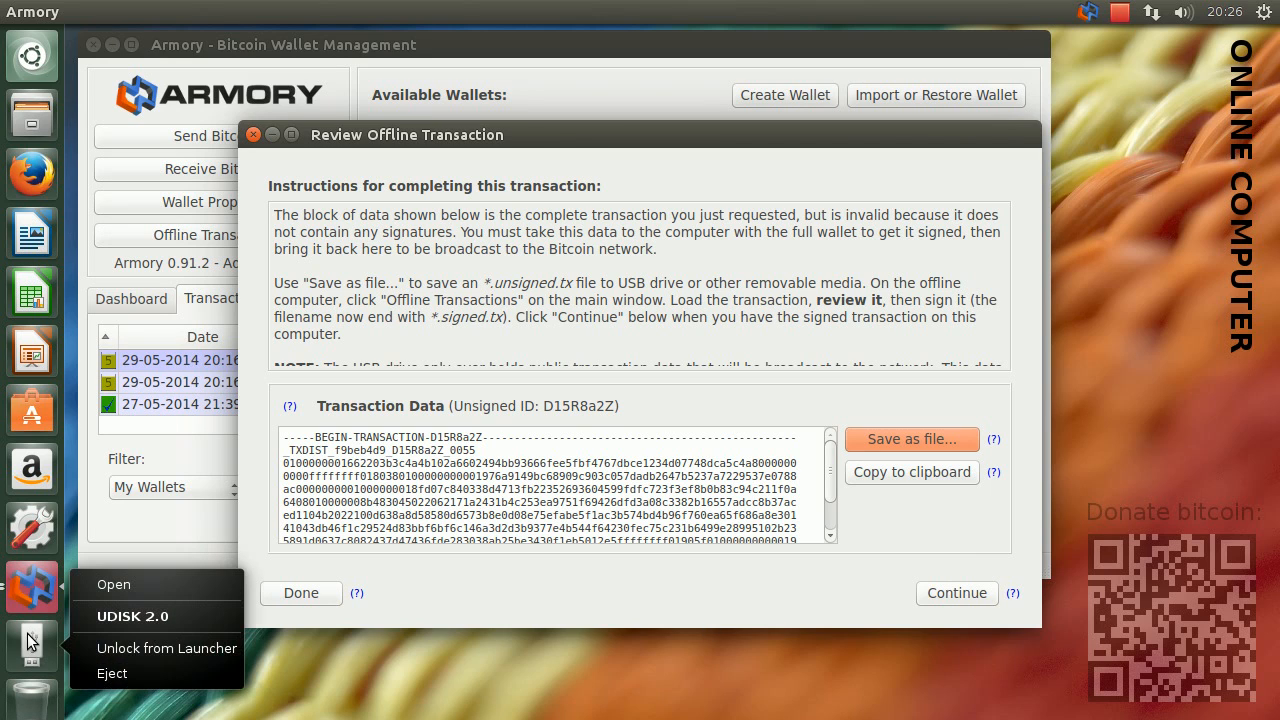
left_click(156, 677)
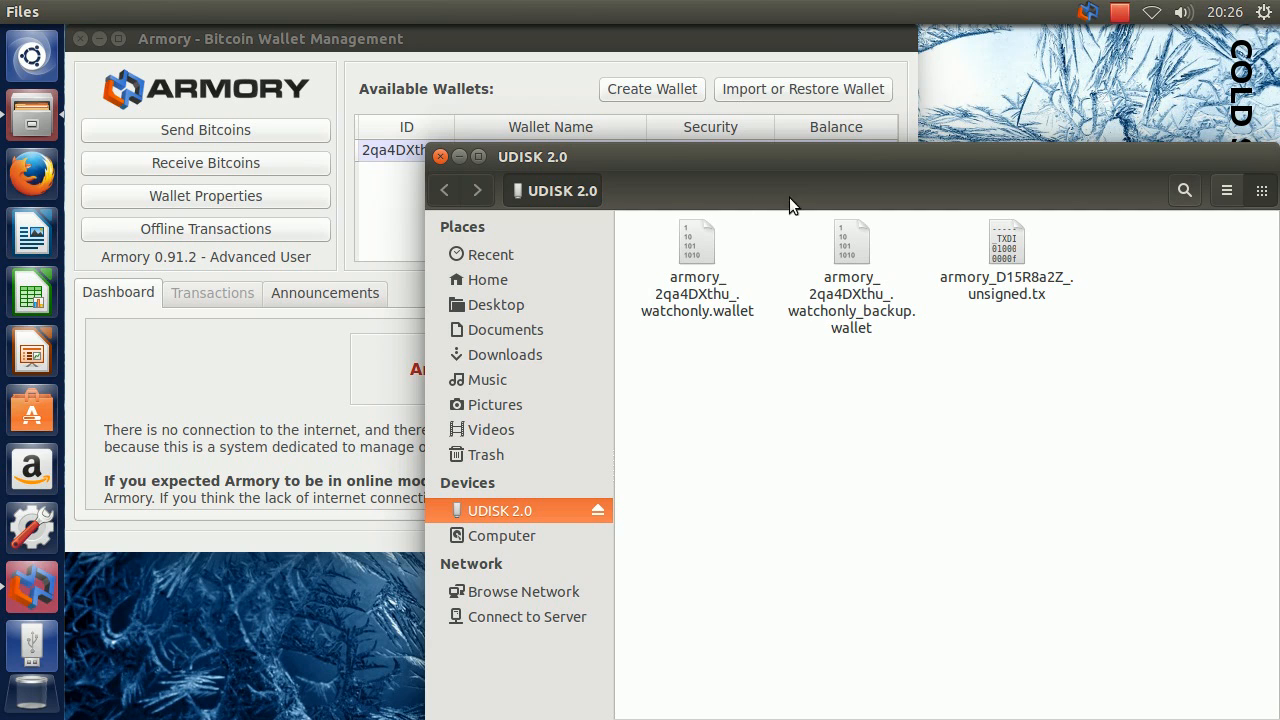
left_click(440, 158)
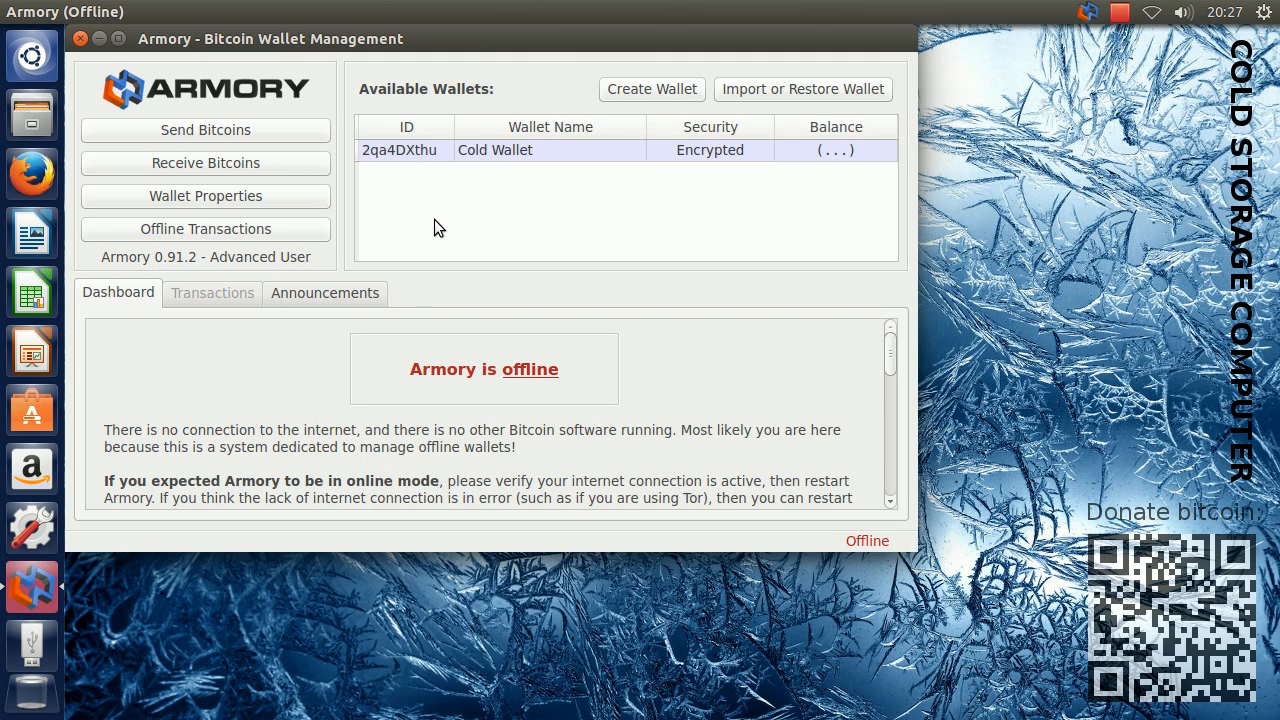
Load armory_D15R8a2Z_.unsigned.tx from UDISK 2.0 for offline signing on the cold storage computer and acknowledge the review warning
left_click(286, 229)
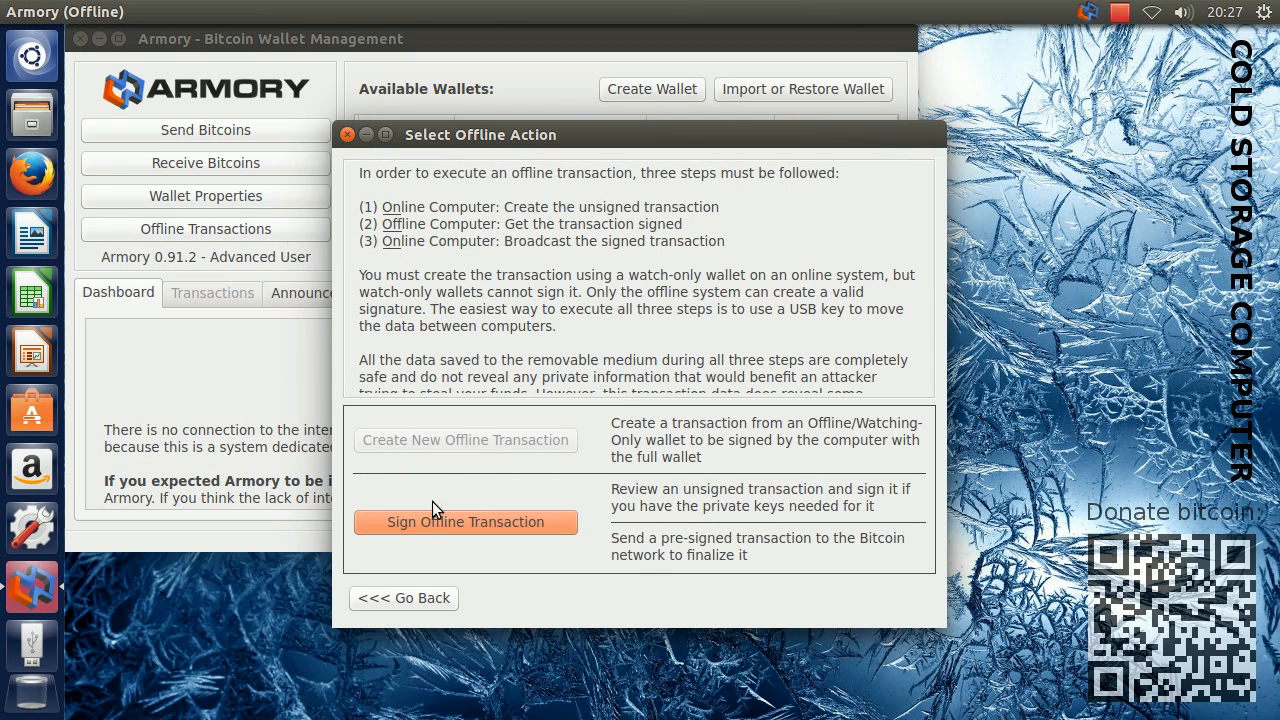
left_click(554, 521)
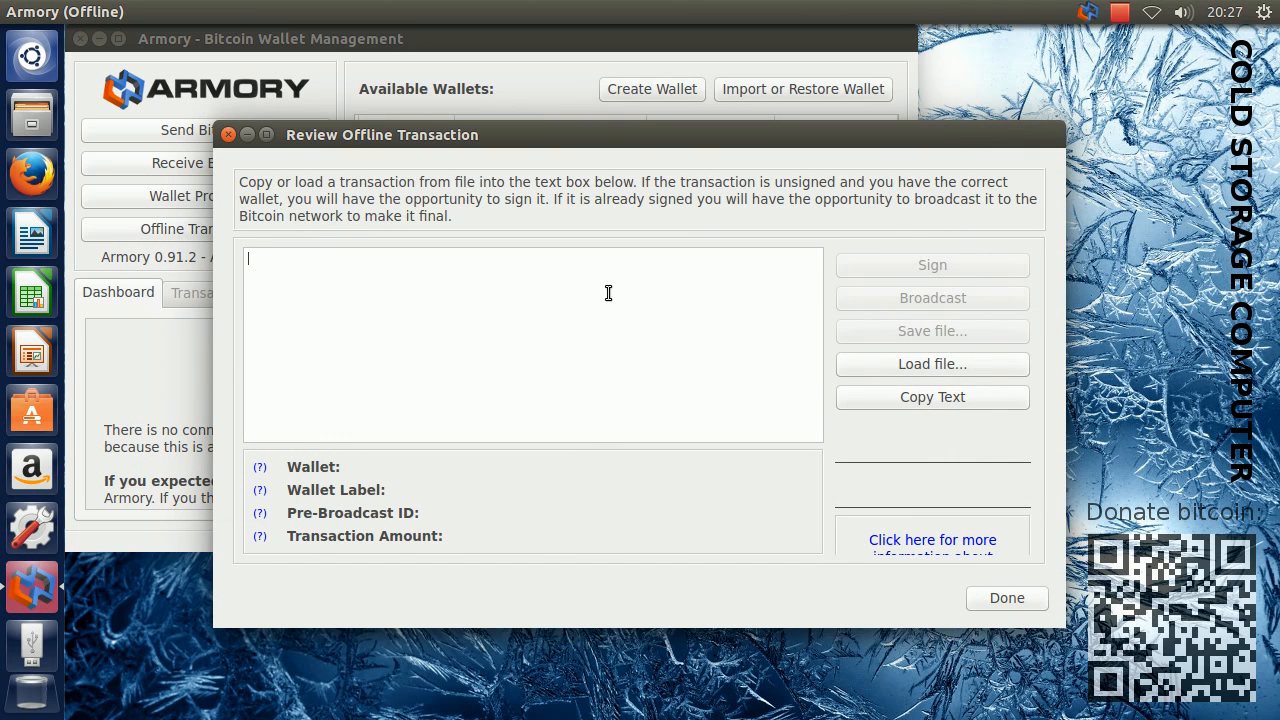
left_click(886, 361)
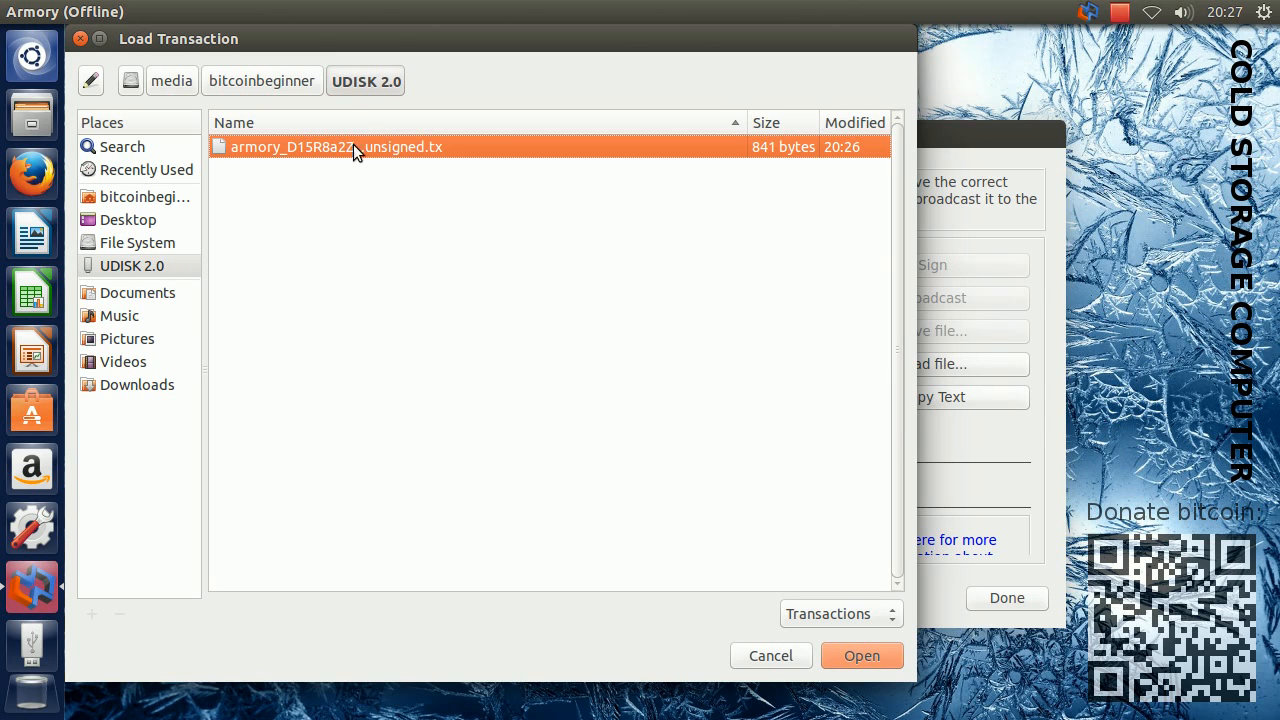
left_click(126, 268)
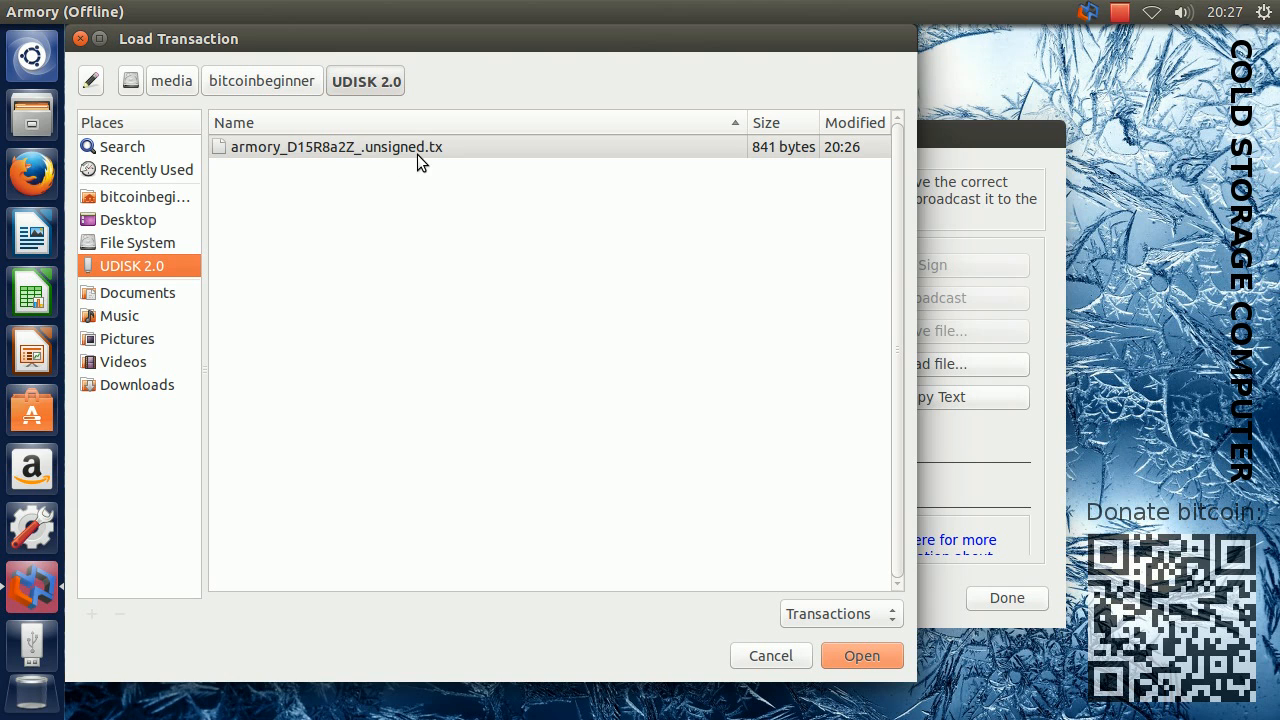
left_click(342, 150)
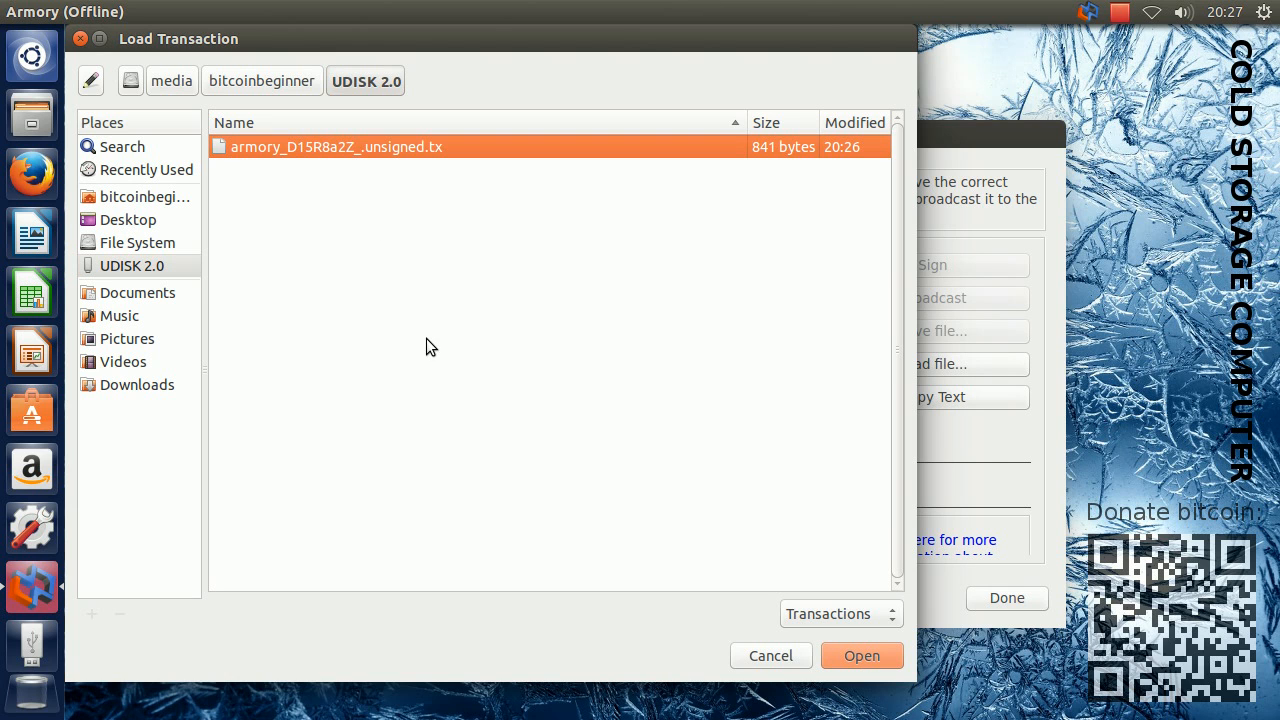
left_click(860, 652)
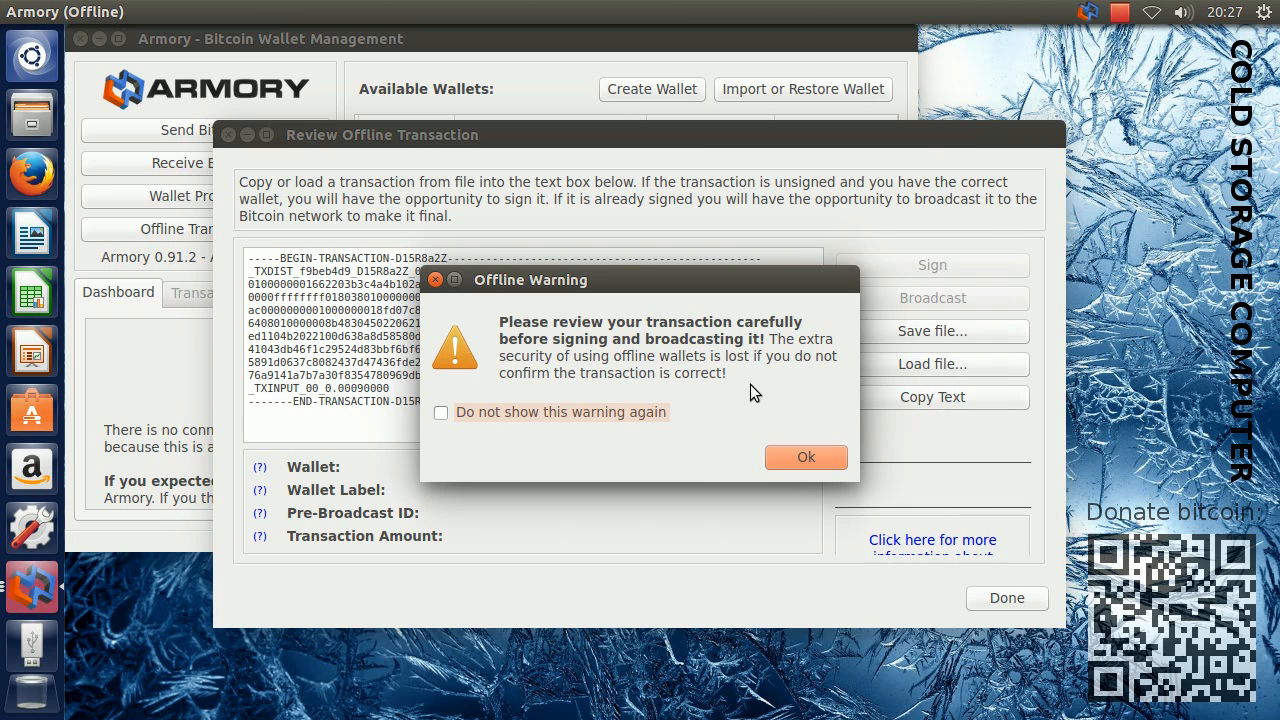
left_click(806, 459)
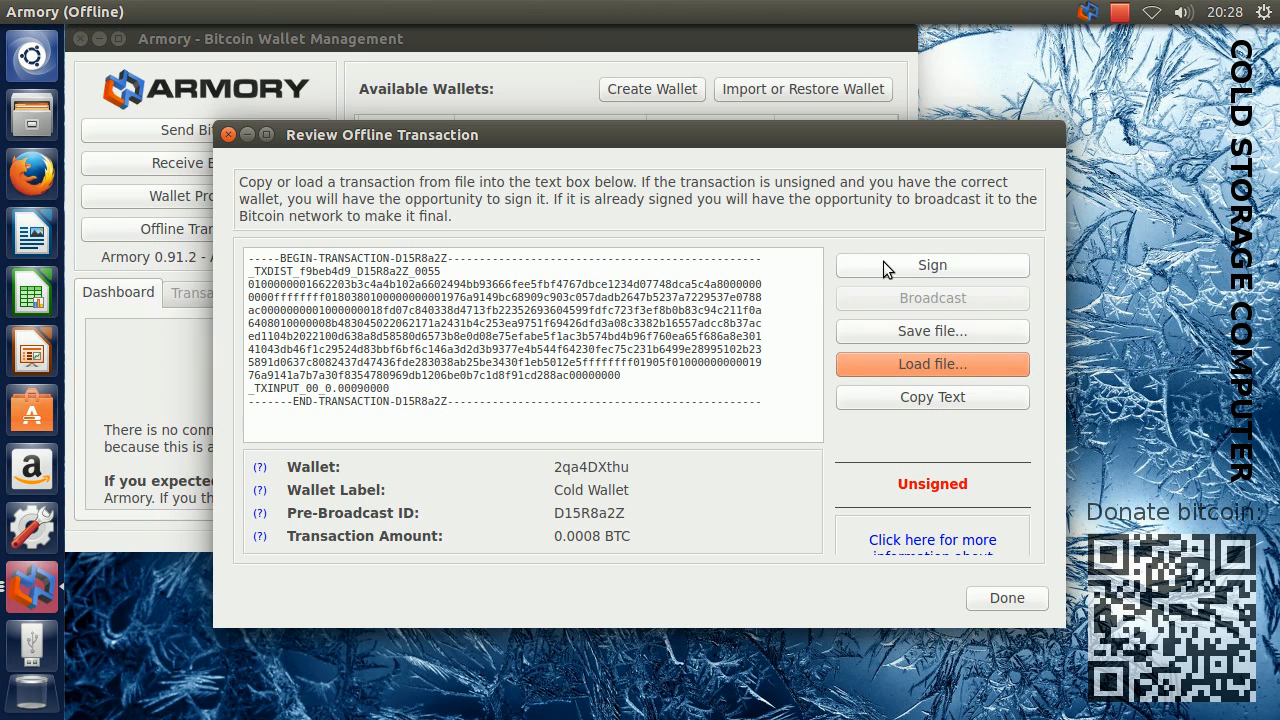
Sign the loaded transaction by confirming its outputs and entering the Cold Wallet passphrase, then close the transaction review
left_click(969, 261)
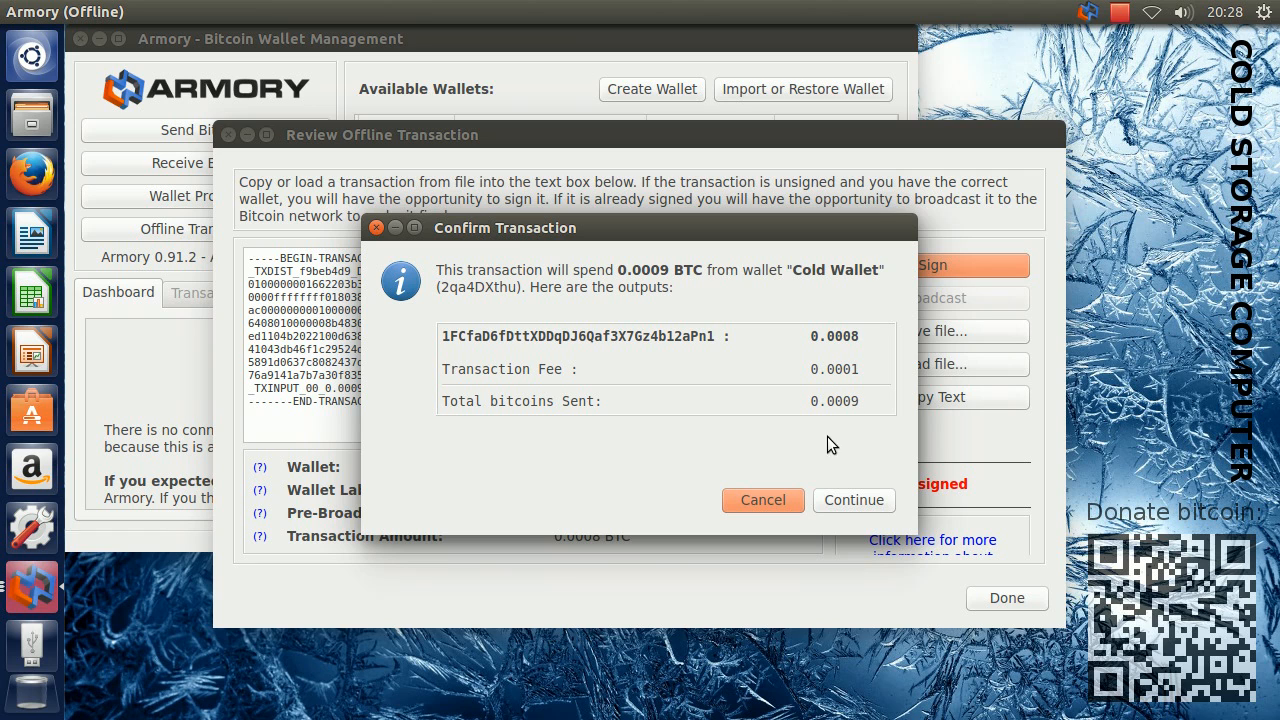
left_click(847, 499)
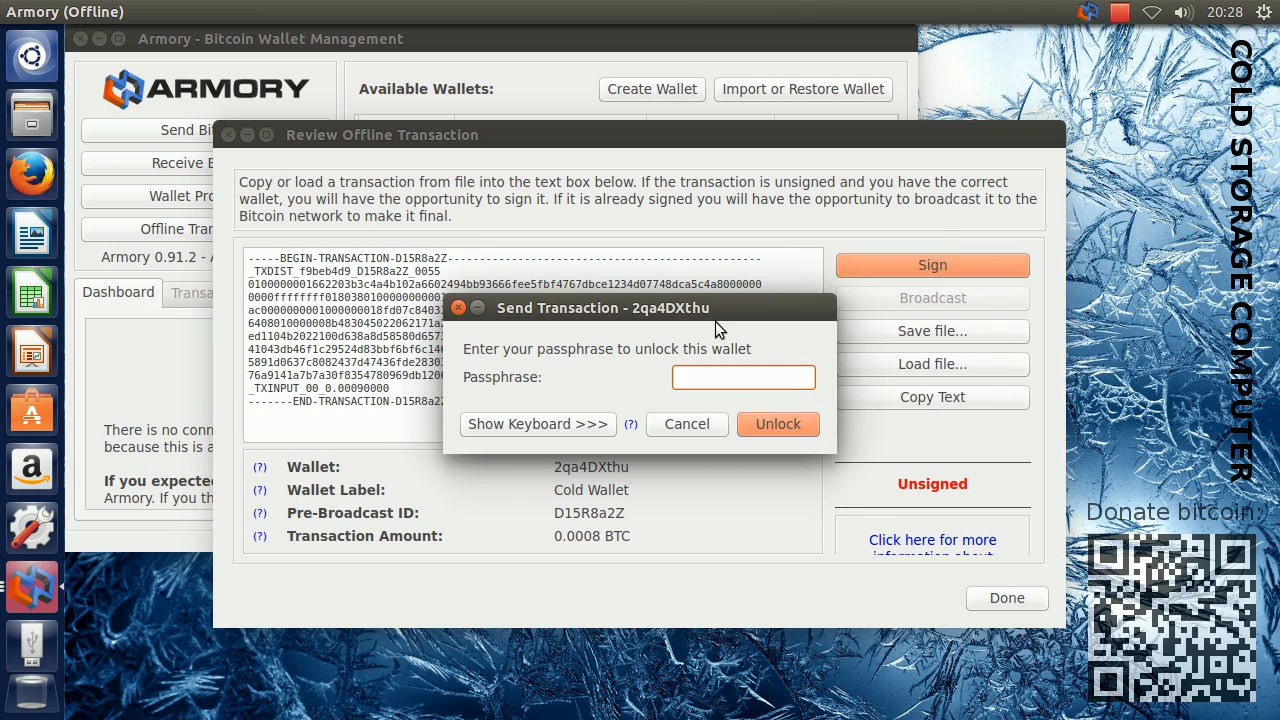
type("*********")
left_click(773, 423)
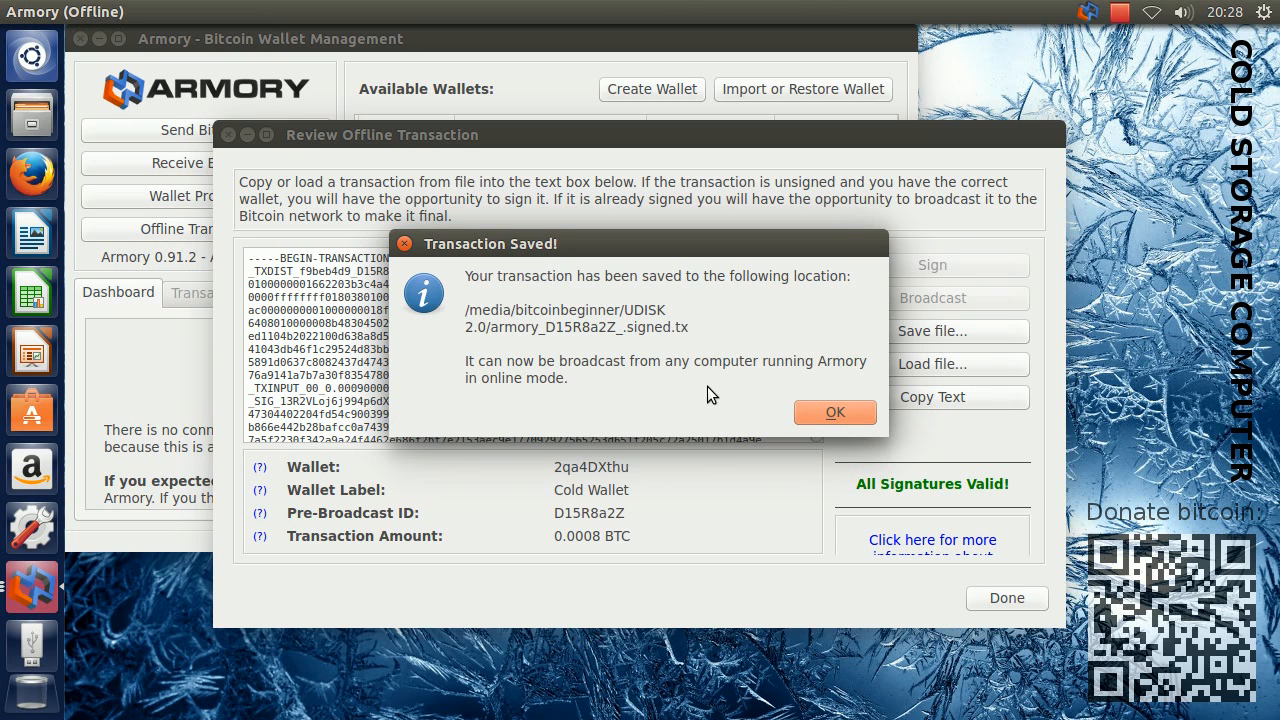
left_click(826, 412)
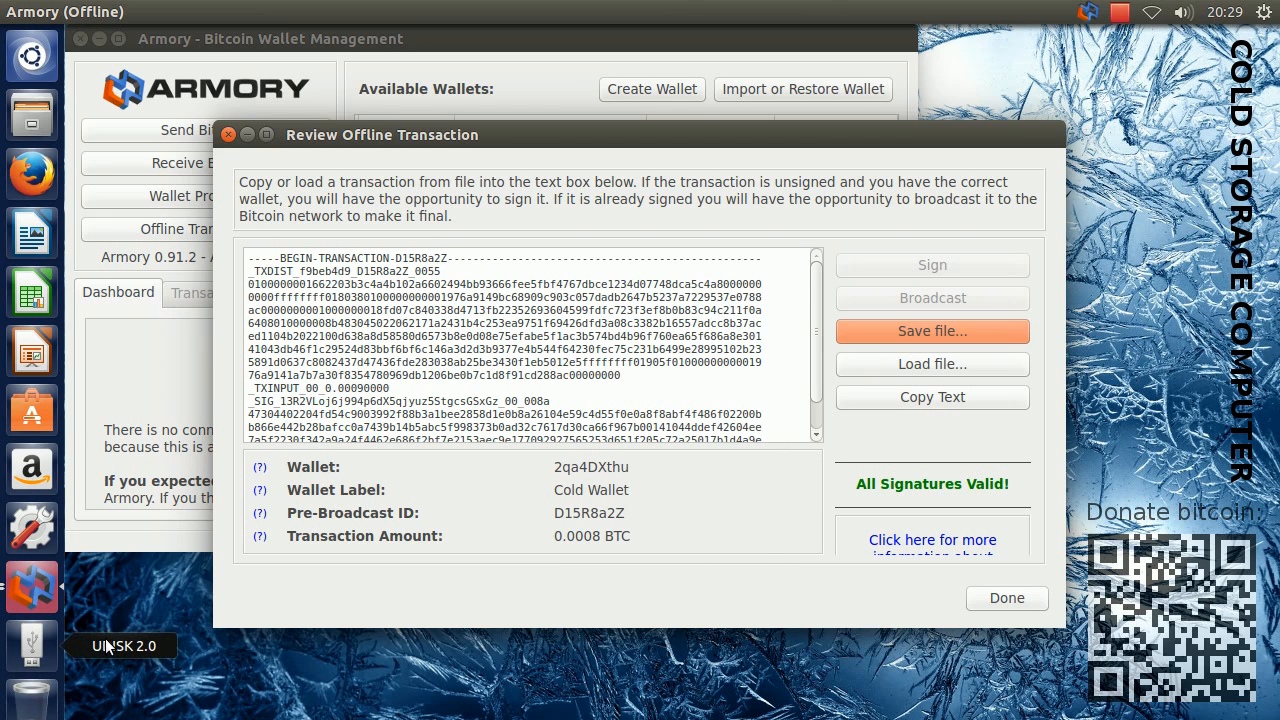
left_click(1006, 600)
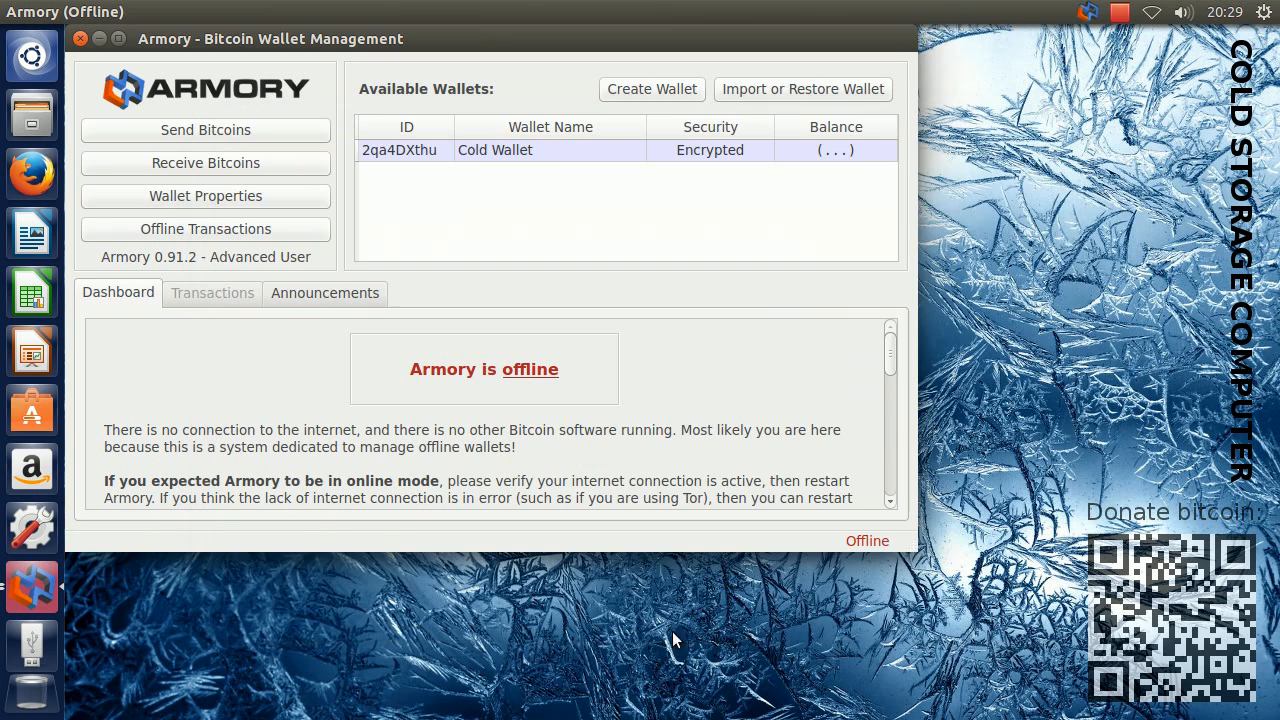
Eject the UDISK 2.0 drive from the cold storage computer and close the drive's file window on the online computer
right_click(34, 641)
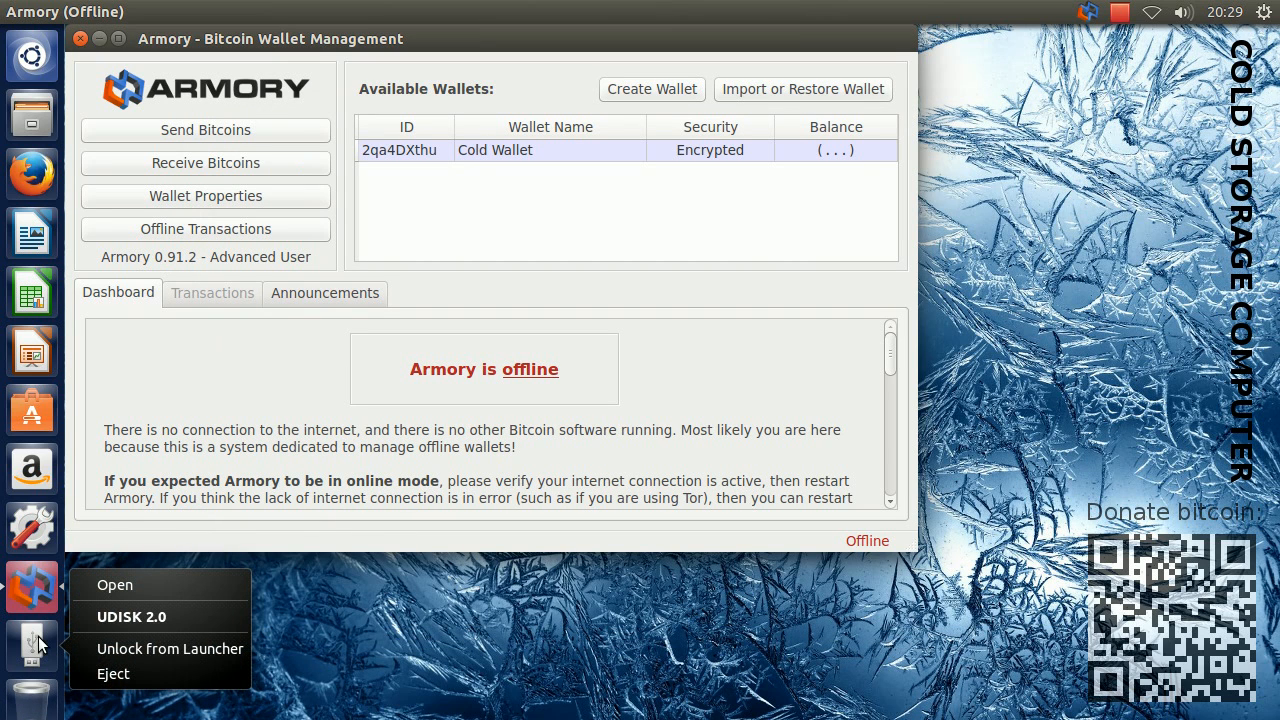
left_click(157, 673)
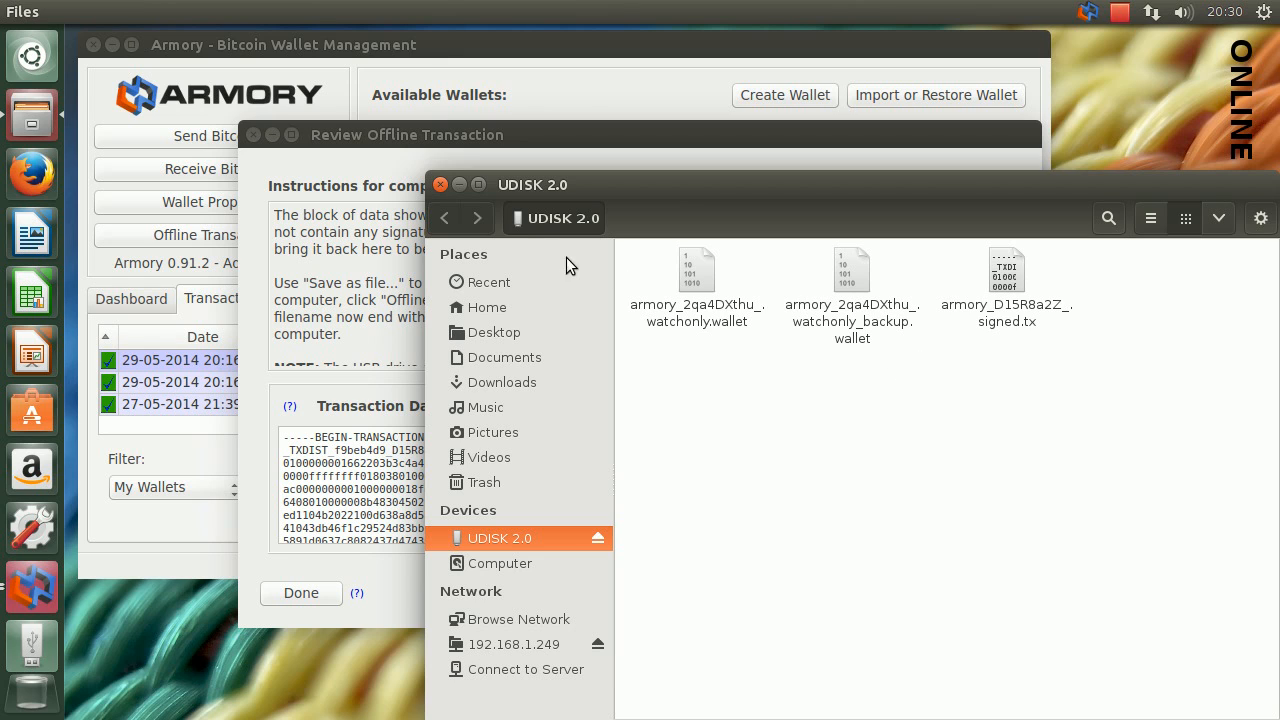
left_click(439, 184)
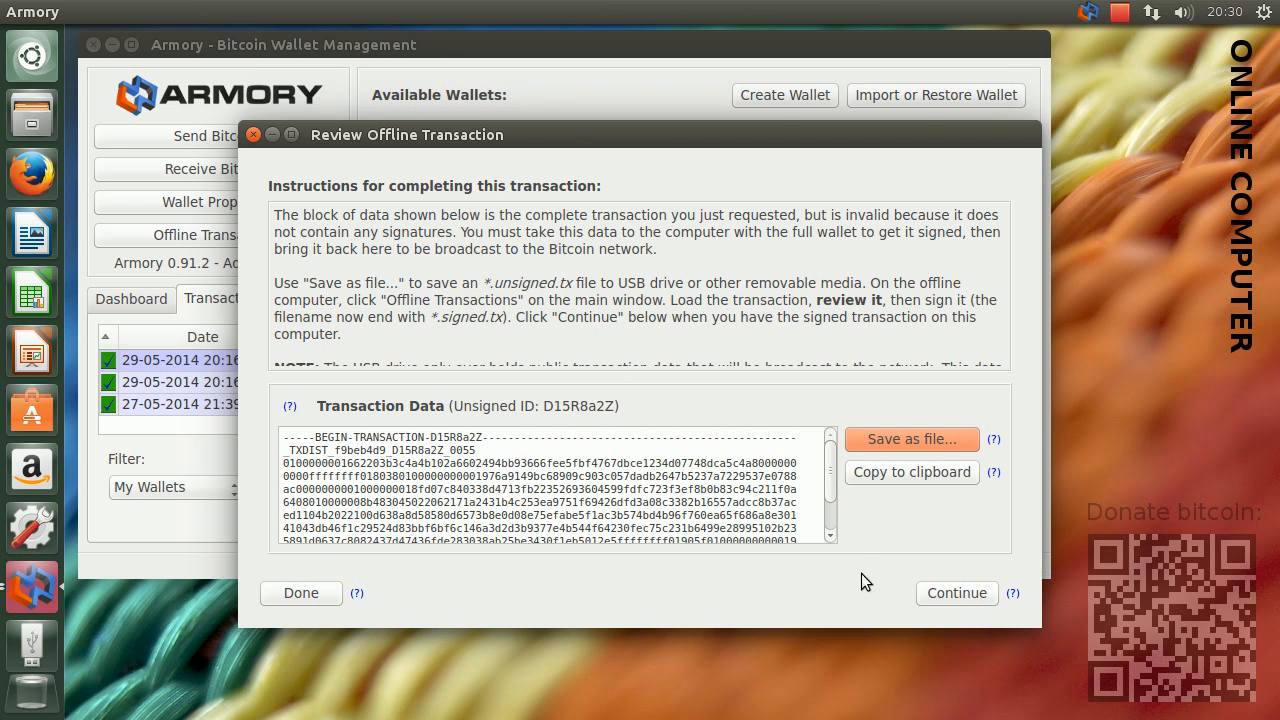
Continue the offline transaction on the online computer and load armory_D15R8a2Z_.signed.tx from UDISK 2.0
left_click(956, 591)
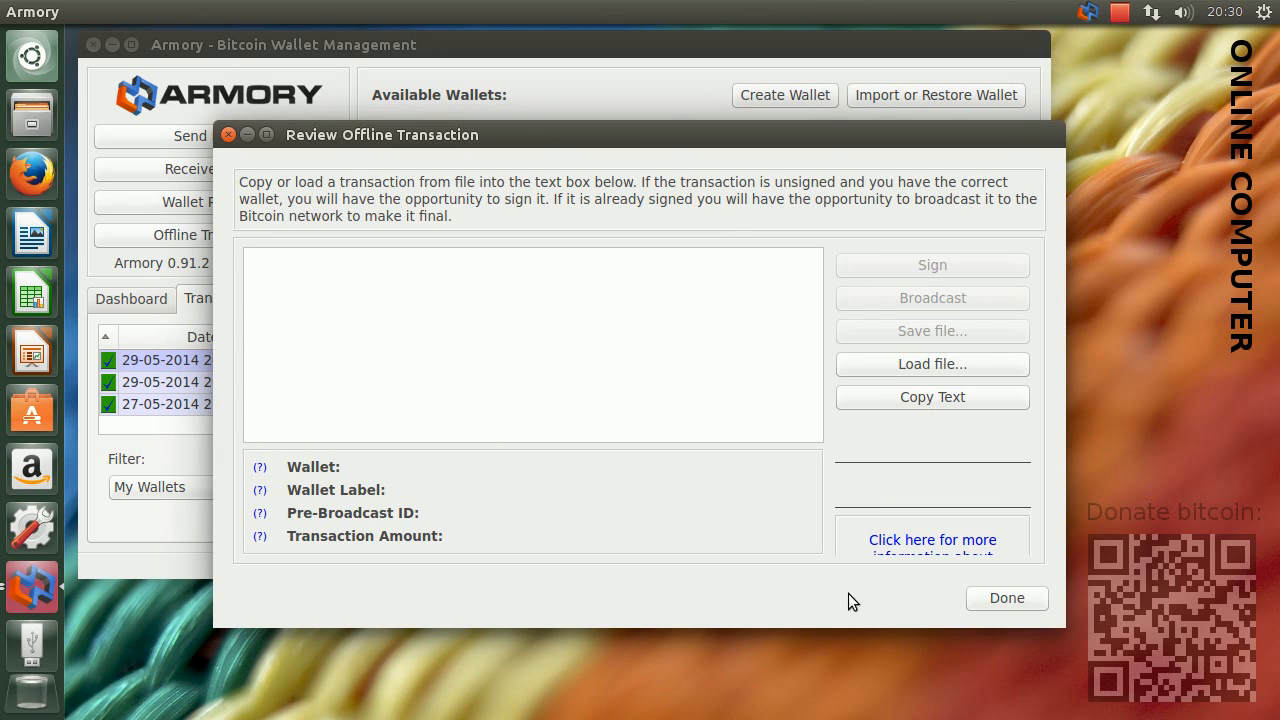
left_click(885, 366)
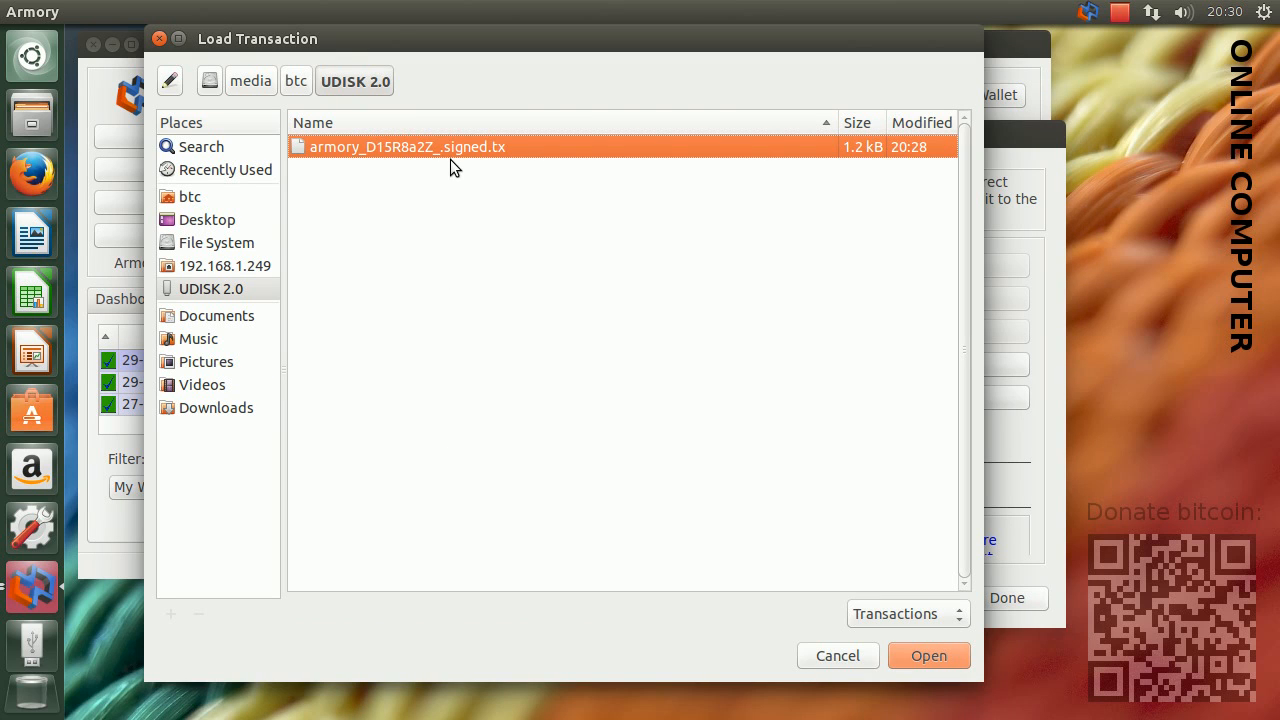
left_click(238, 293)
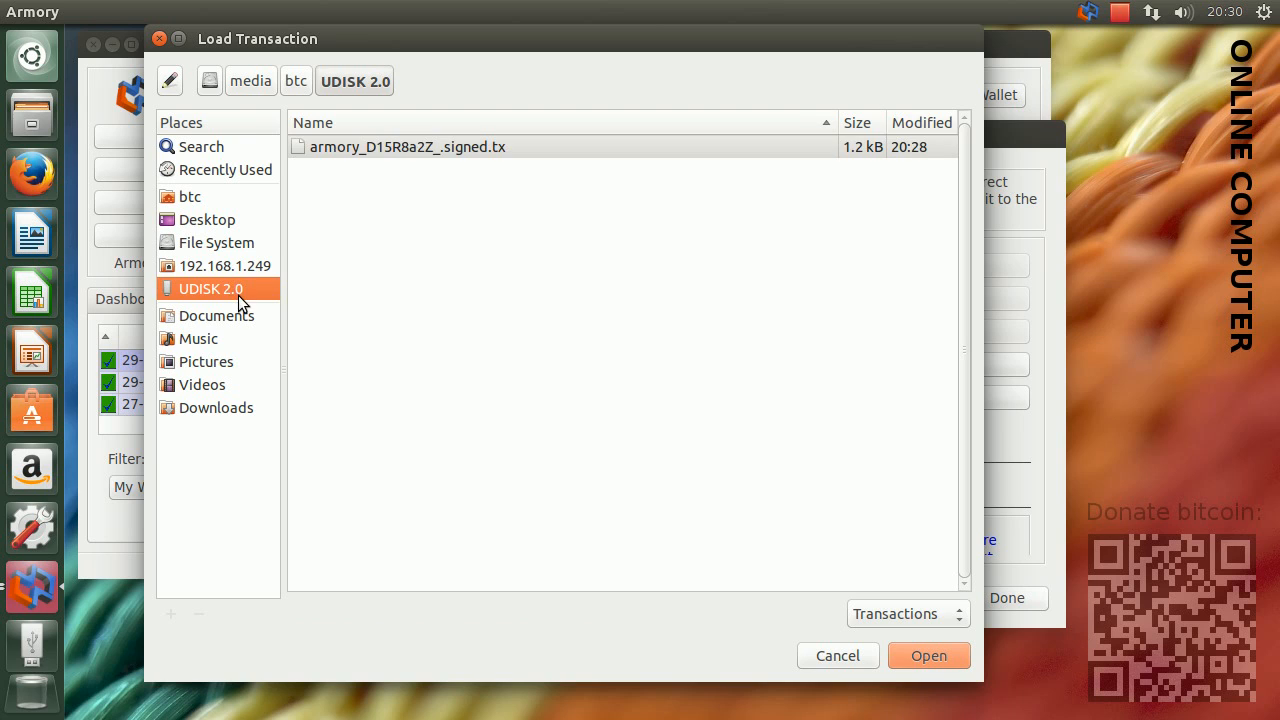
left_click(472, 149)
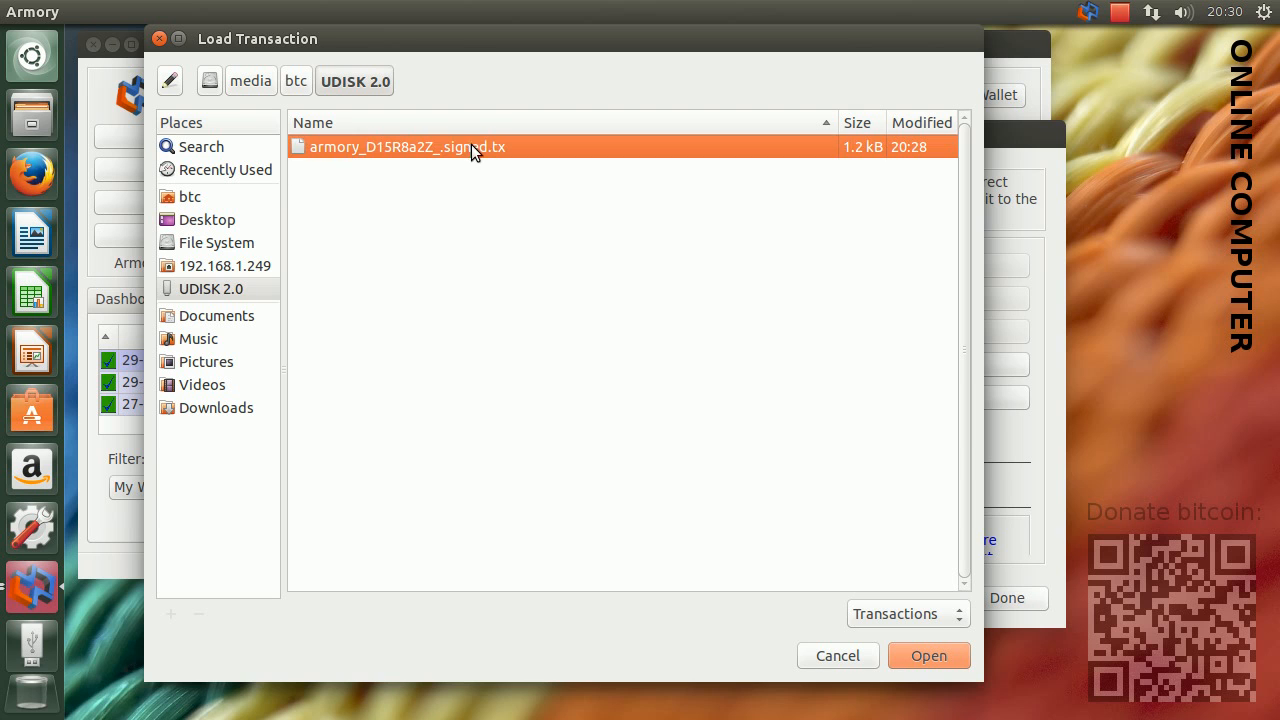
left_click(923, 655)
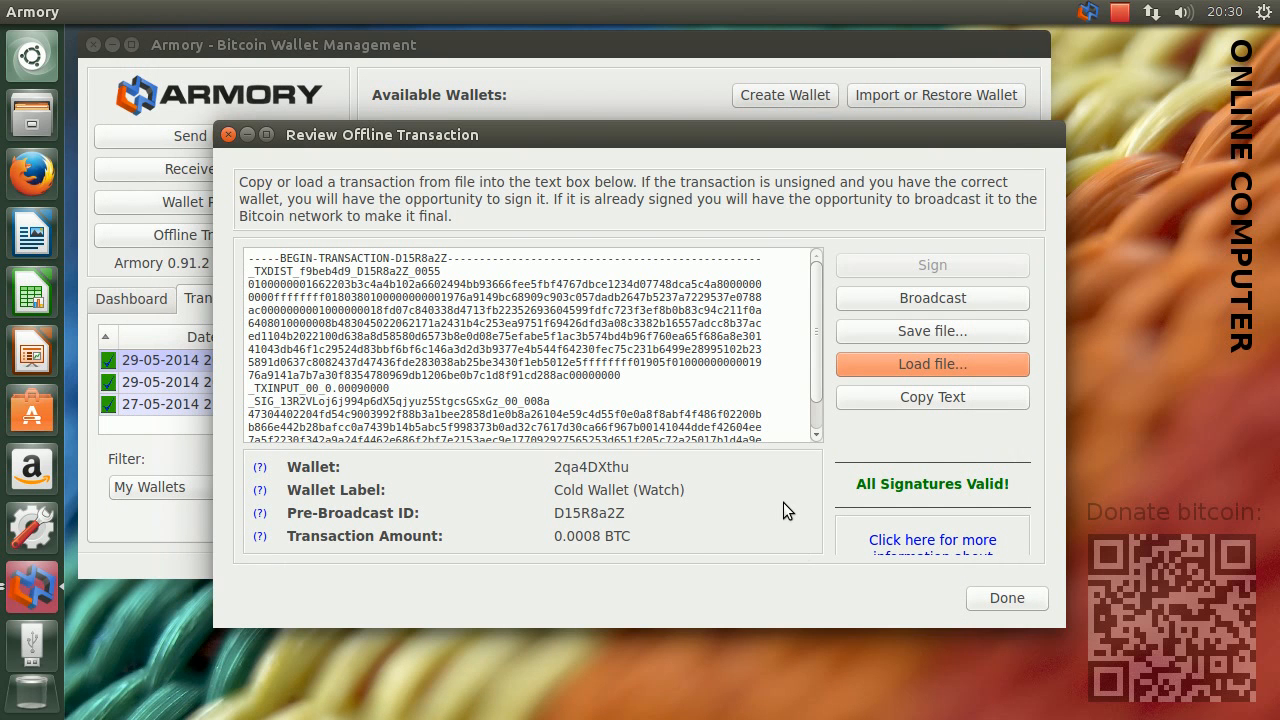
Broadcast the signed 0.0008 BTC transaction from Cold Wallet (Watch), confirm its outputs, and close the transaction review
mouse_move(819, 374)
left_mouse_down()
mouse_move(823, 430)
mouse_move(818, 357)
left_mouse_up()
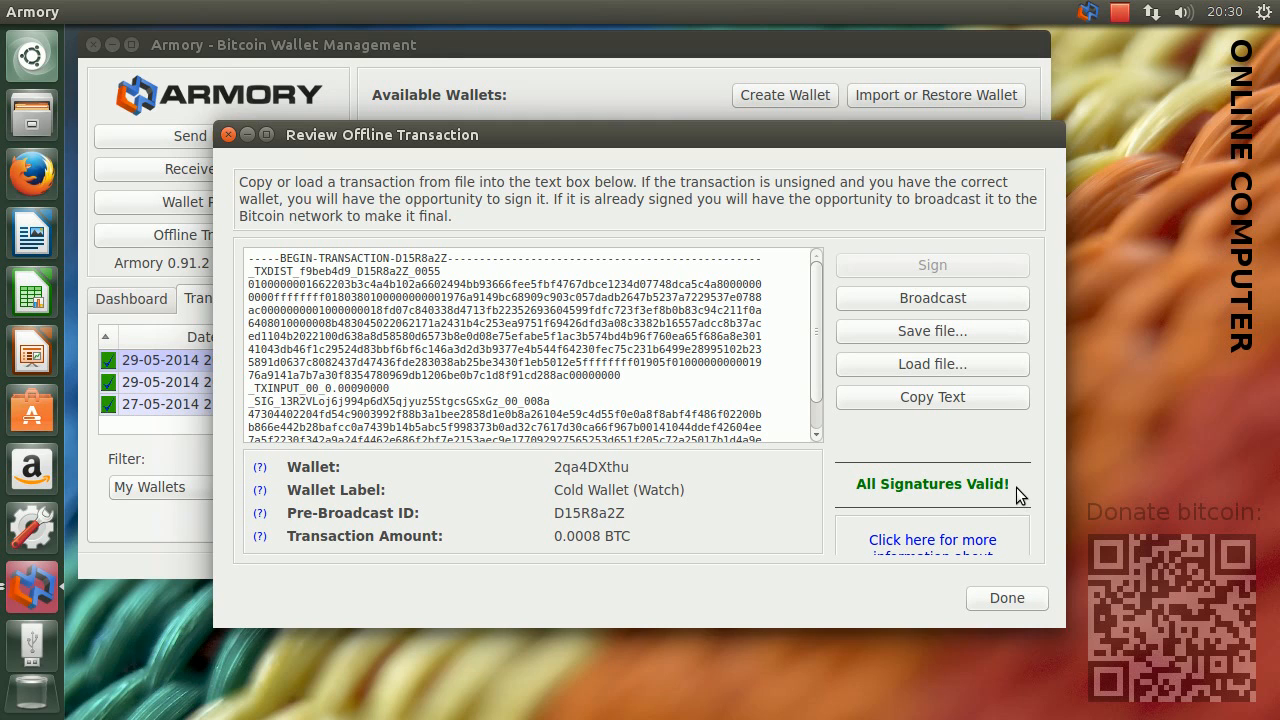
left_click(1001, 297)
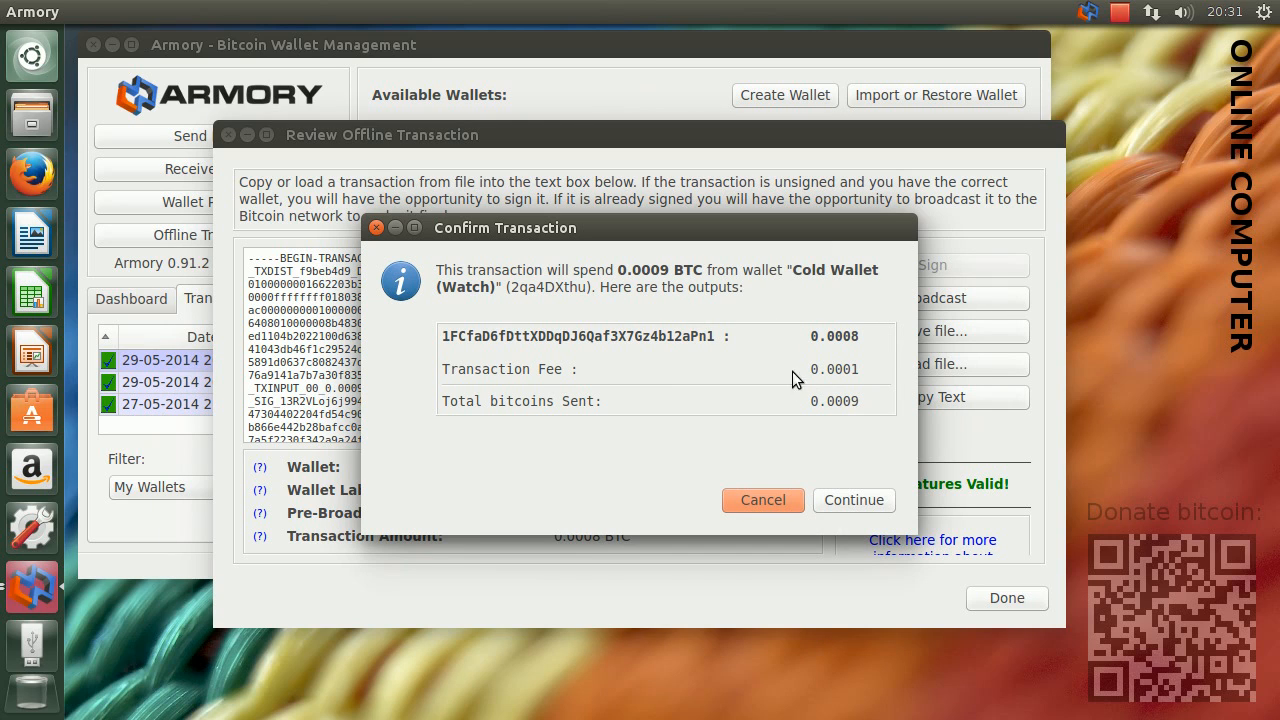
left_click(845, 500)
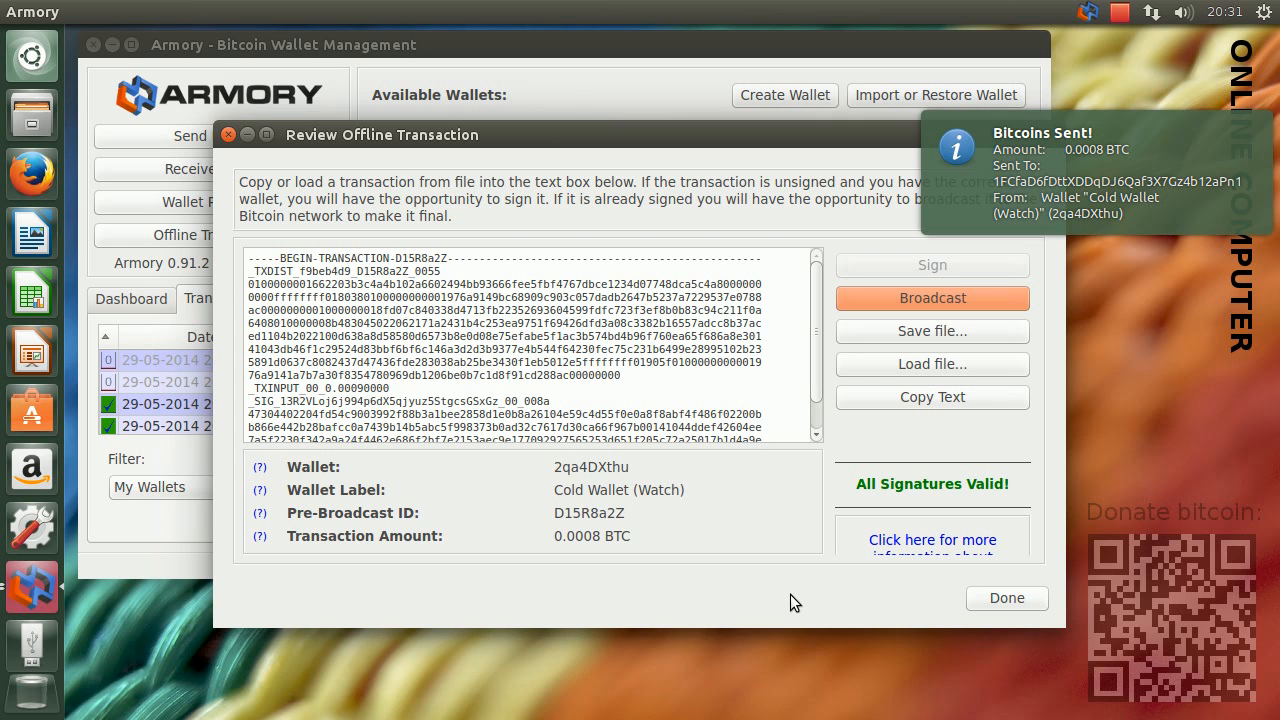
left_click(999, 600)
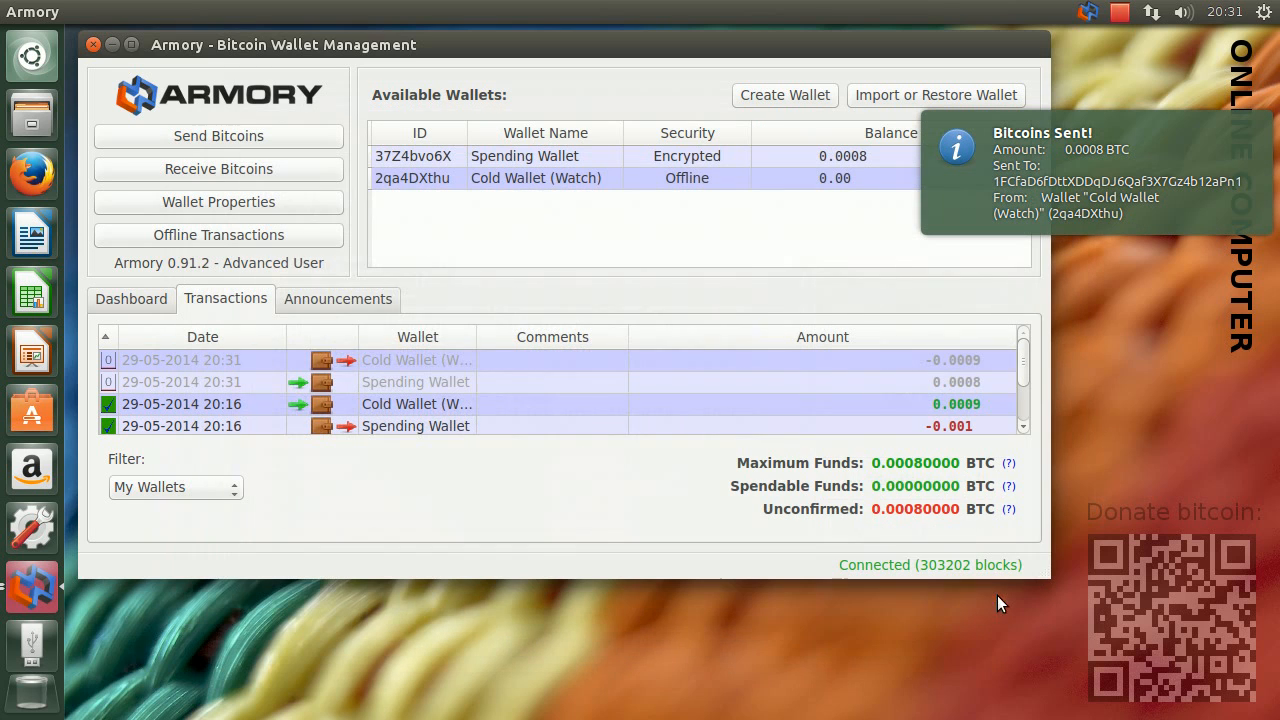